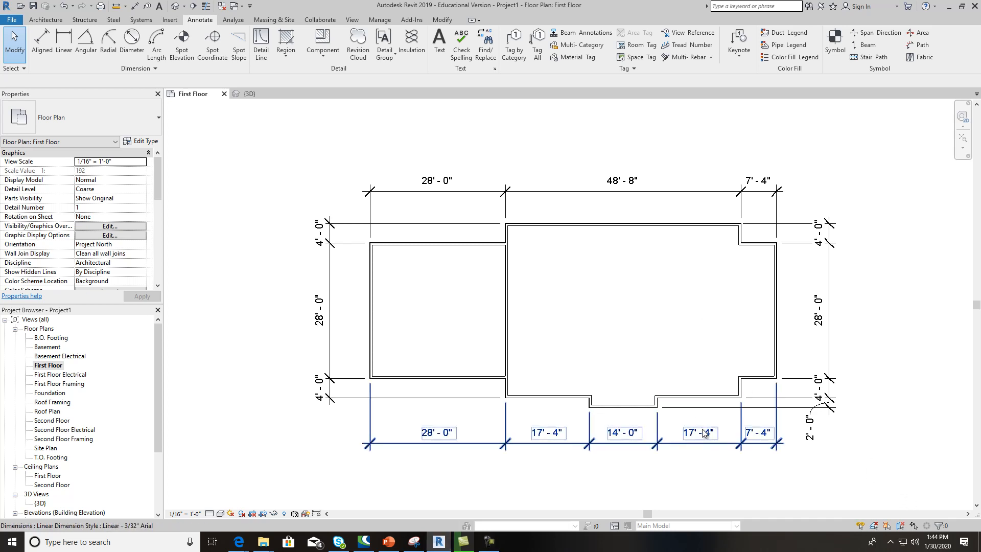
Delete all dimensions from the First Floor plan by filtering the full selection down to dimensions only.
{"action": "left_click_drag", "start_coordinate": [908, 489], "coordinate": [286, 140]}
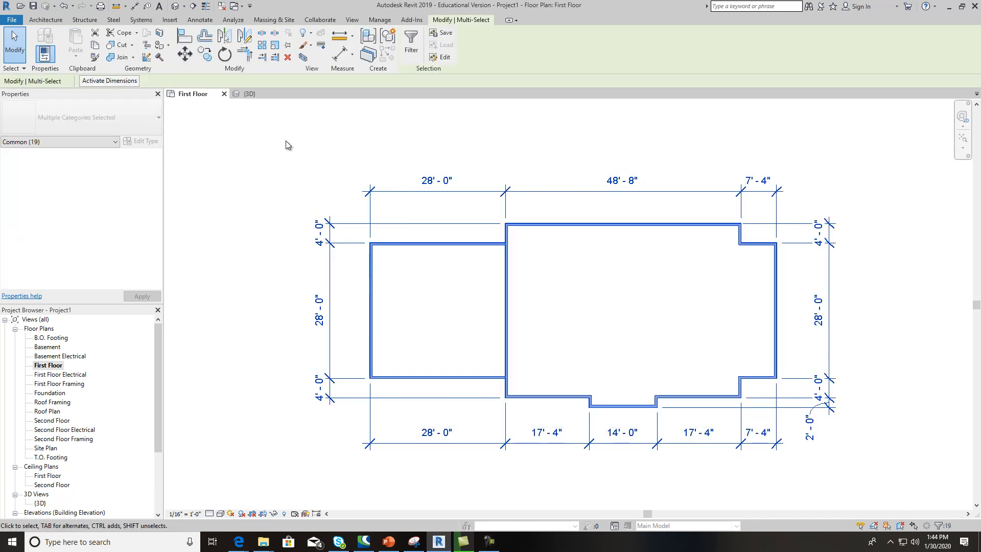
{"action": "left_click", "coordinate": [411, 43]}
{"action": "left_click", "coordinate": [399, 213]}
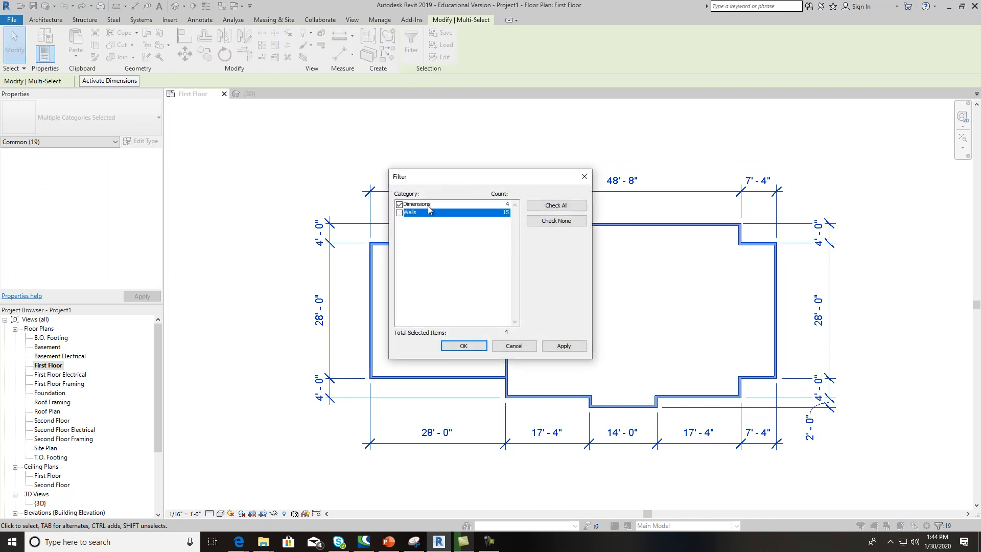
{"action": "left_click", "coordinate": [463, 346]}
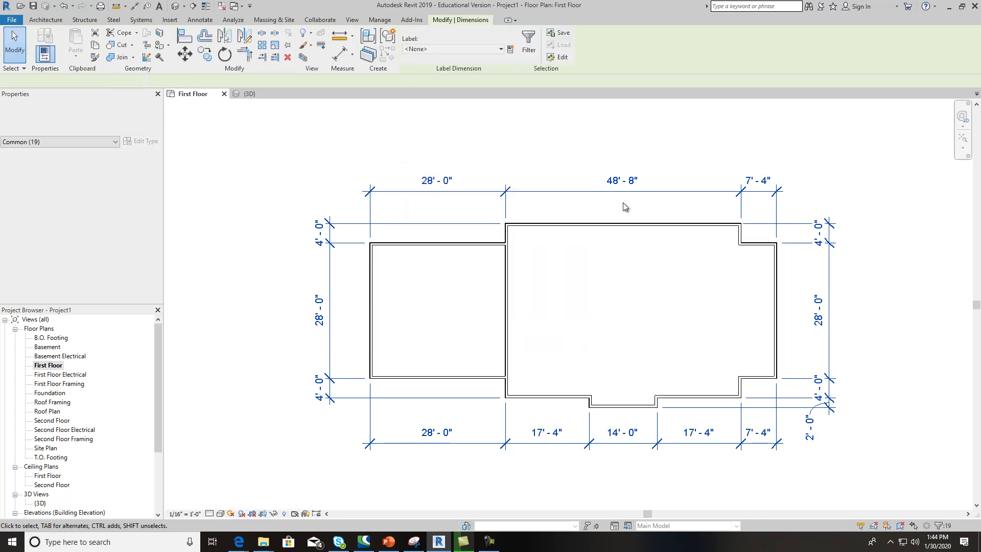
{"action": "key", "text": "Delete"}
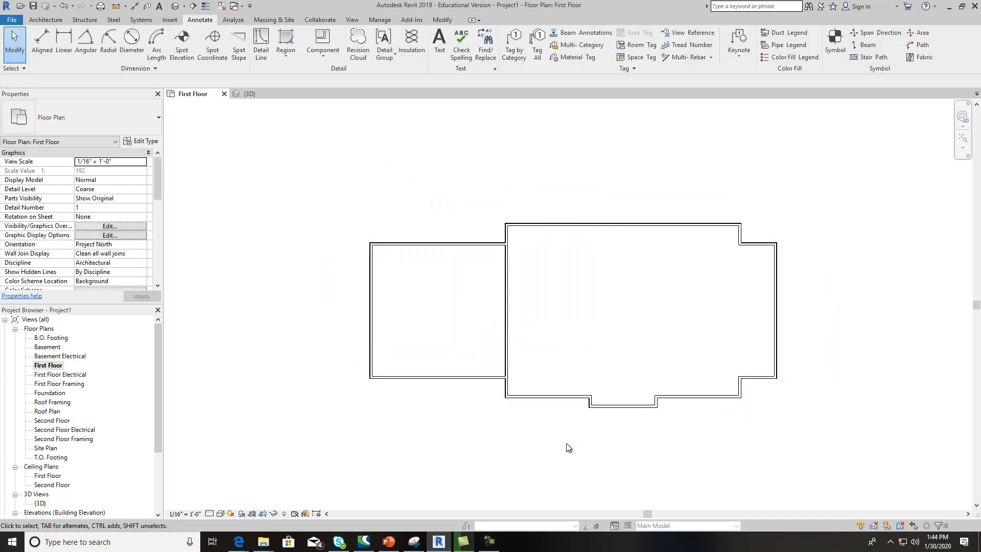
Inspect the wall shared by the two building blocks in the 3D view and return to the First Floor plan.
{"action": "scroll", "coordinate": [586, 287], "scroll_direction": "up", "scroll_amount": 2}
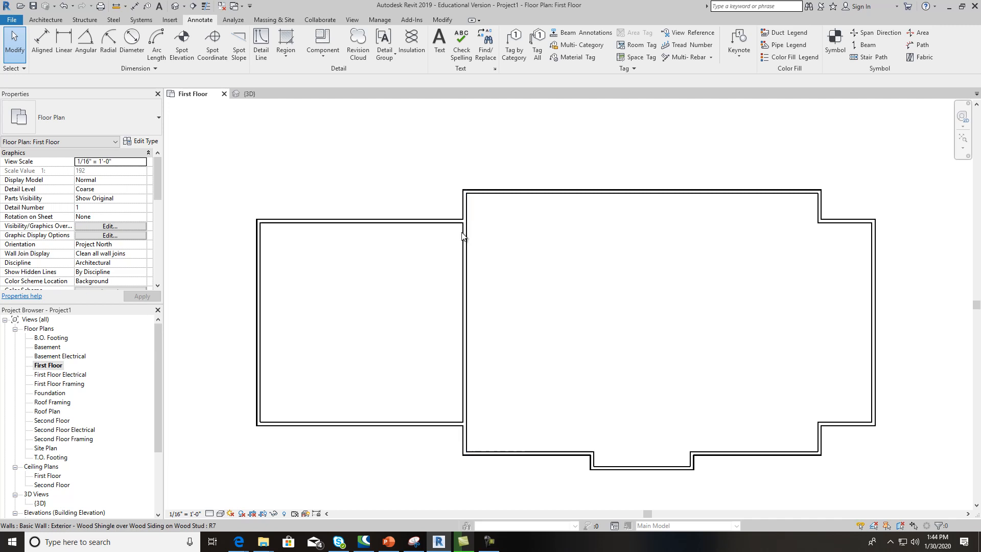
{"action": "left_click", "coordinate": [183, 7]}
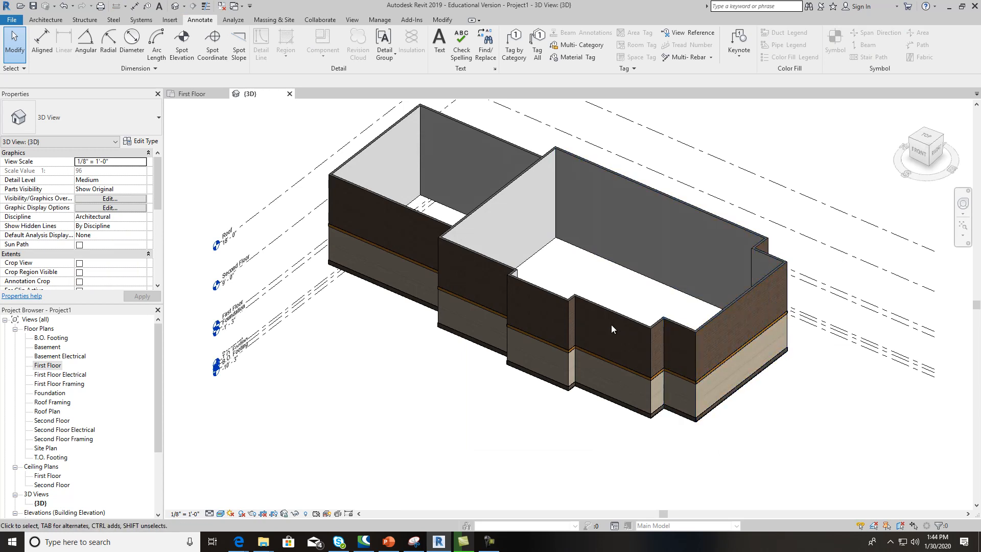
{"action": "left_click_drag", "start_coordinate": [922, 155], "coordinate": [322, 148]}
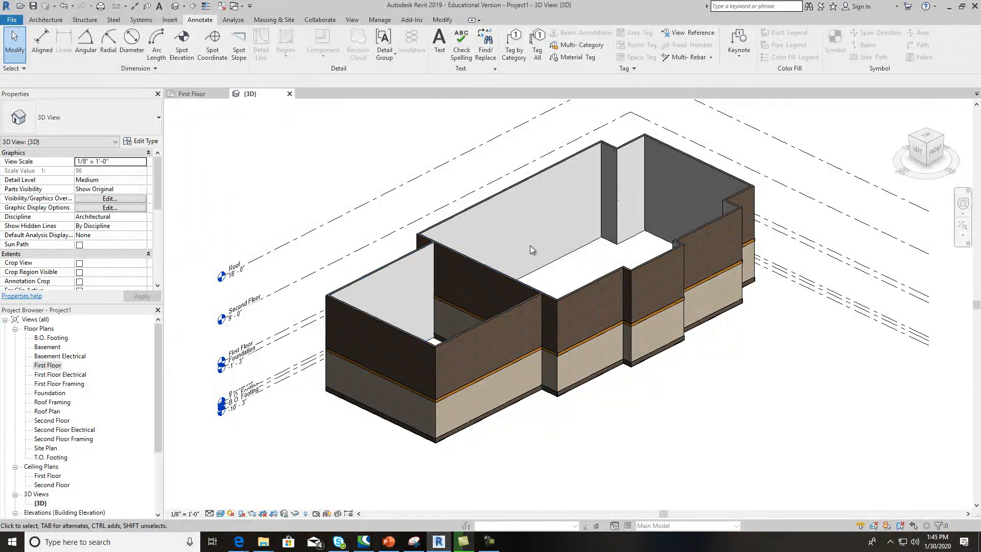
{"action": "mouse_move", "coordinate": [922, 139]}
{"action": "left_mouse_down"}
{"action": "mouse_move", "coordinate": [951, 138]}
{"action": "mouse_move", "coordinate": [936, 138]}
{"action": "left_mouse_up"}
{"action": "double_click", "coordinate": [47, 365]}
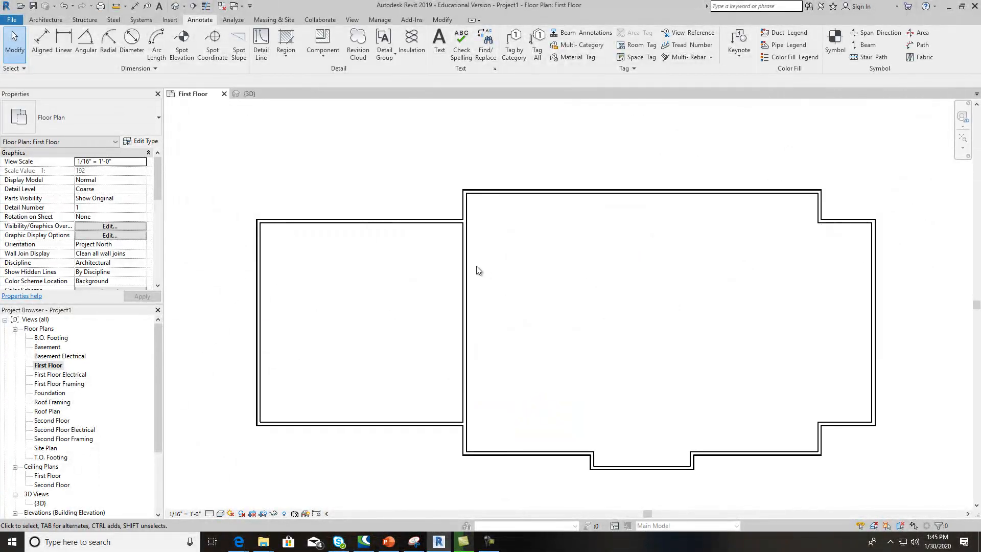
Split the wall between the two building blocks near its upper and lower ends, separating the middle segment.
{"action": "left_click", "coordinate": [440, 22]}
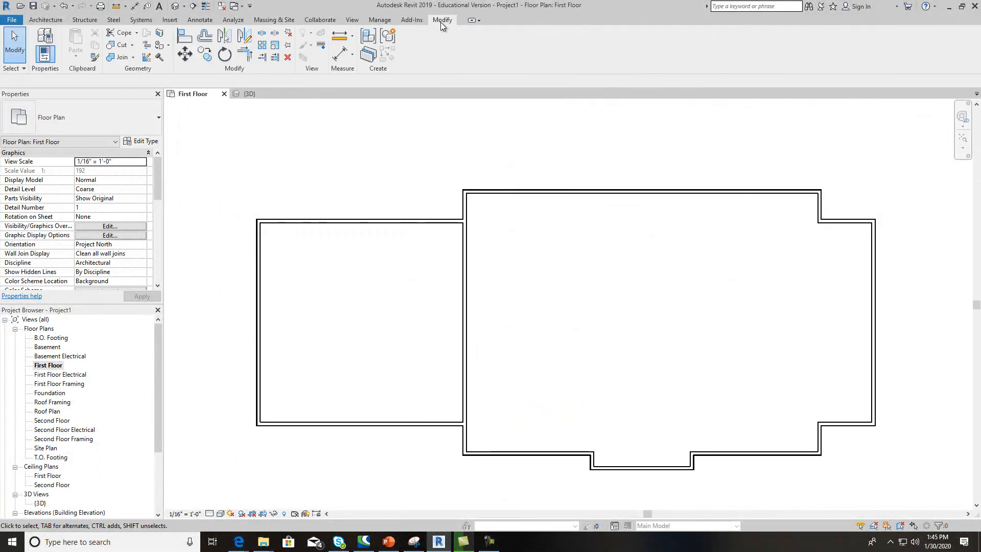
{"action": "left_click", "coordinate": [261, 33]}
{"action": "left_click", "coordinate": [463, 242]}
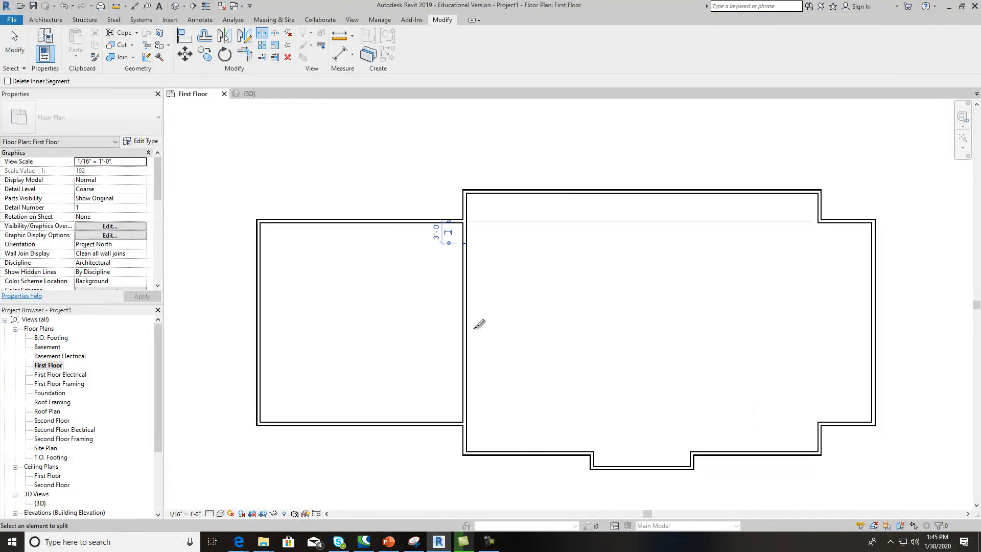
{"action": "left_click", "coordinate": [464, 381]}
{"action": "key", "text": "Escape"}
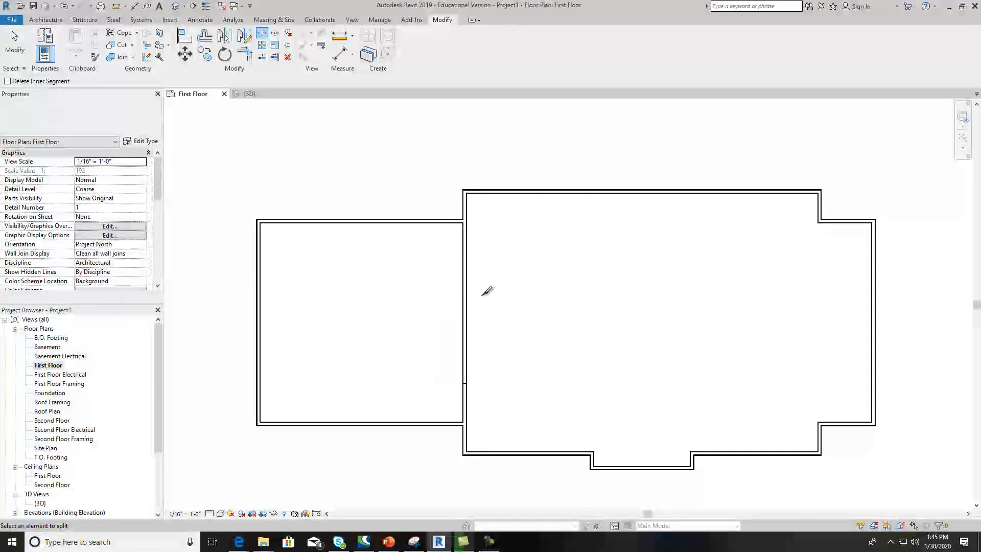
{"action": "left_click", "coordinate": [464, 281]}
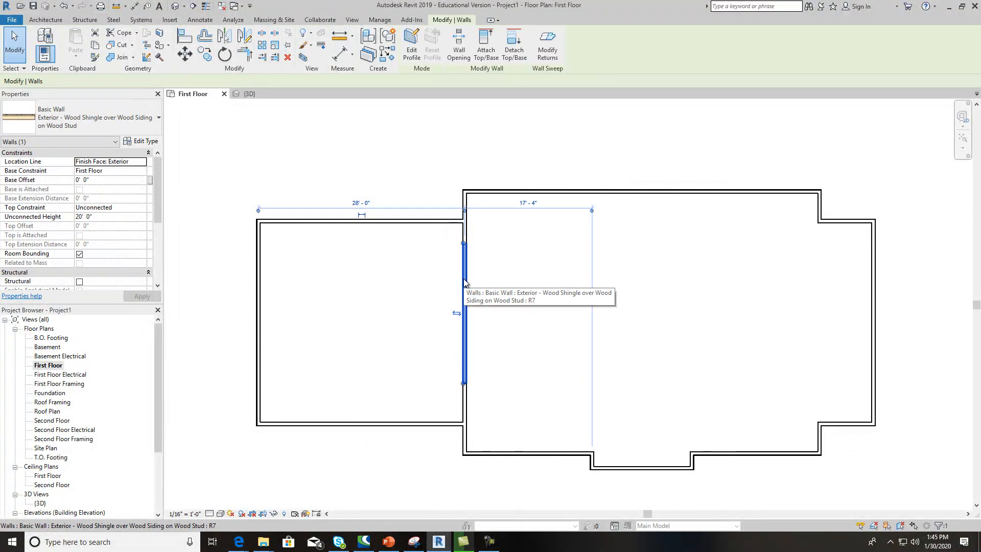
{"action": "key", "text": "Delete"}
Shorten the upper split segment of the dividing wall back to the small block's upper wall corner.
{"action": "scroll", "coordinate": [516, 228], "scroll_direction": "up", "scroll_amount": 2}
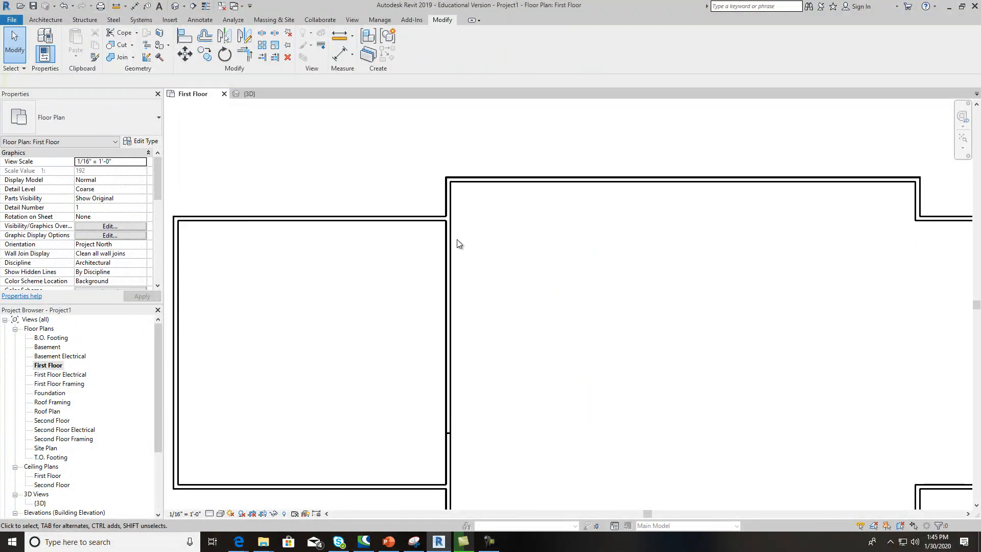
{"action": "left_click", "coordinate": [448, 244]}
{"action": "left_click_drag", "start_coordinate": [450, 247], "coordinate": [448, 219]}
{"action": "left_click", "coordinate": [532, 242]}
Shorten the lower split segment of the dividing wall down to the small block's lower wall corner.
{"action": "scroll", "coordinate": [534, 244], "scroll_direction": "down", "scroll_amount": 4}
{"action": "scroll", "coordinate": [522, 367], "scroll_direction": "up", "scroll_amount": 3}
{"action": "left_click", "coordinate": [467, 379]}
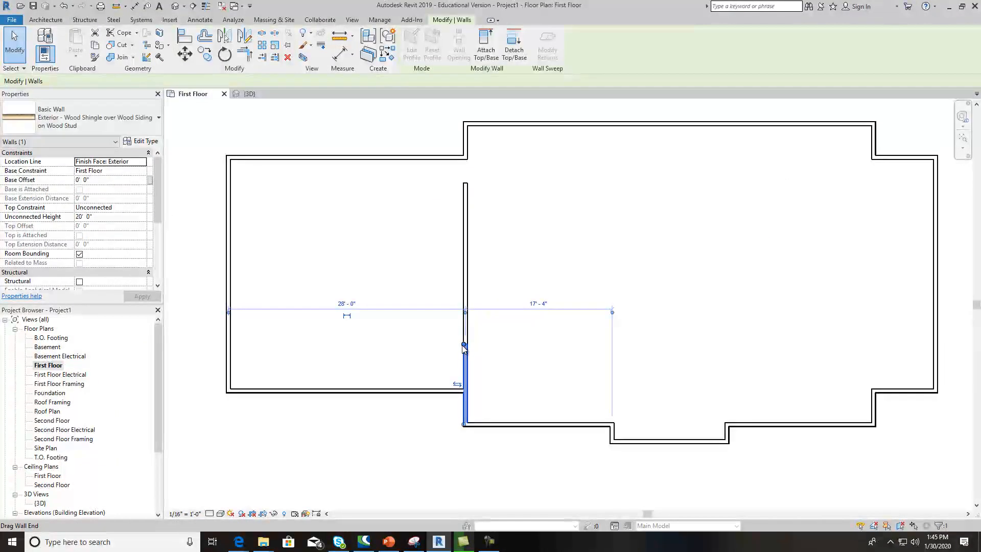
{"action": "left_click_drag", "start_coordinate": [465, 344], "coordinate": [465, 389]}
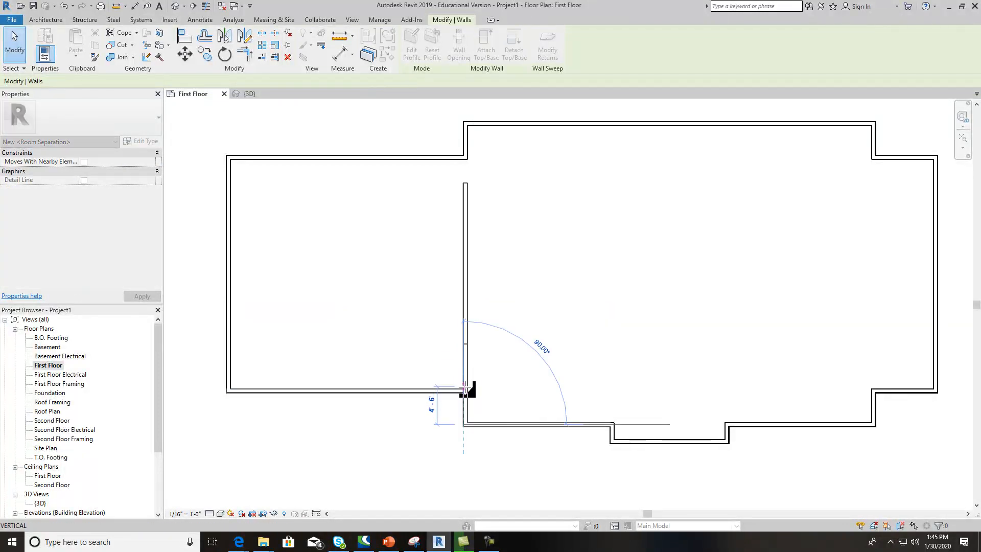
{"action": "left_click", "coordinate": [483, 313]}
{"action": "left_click", "coordinate": [467, 397]}
{"action": "left_click_drag", "start_coordinate": [465, 386], "coordinate": [465, 396]}
{"action": "left_click", "coordinate": [531, 345]}
Extend the middle dividing wall's upper end to meet the small block's upper wall.
{"action": "scroll", "coordinate": [498, 354], "scroll_direction": "up", "scroll_amount": 2}
{"action": "scroll", "coordinate": [473, 213], "scroll_direction": "down", "scroll_amount": 1}
{"action": "middle_click_drag", "start_coordinate": [473, 214], "coordinate": [501, 308]}
{"action": "scroll", "coordinate": [493, 325], "scroll_direction": "down", "scroll_amount": 1}
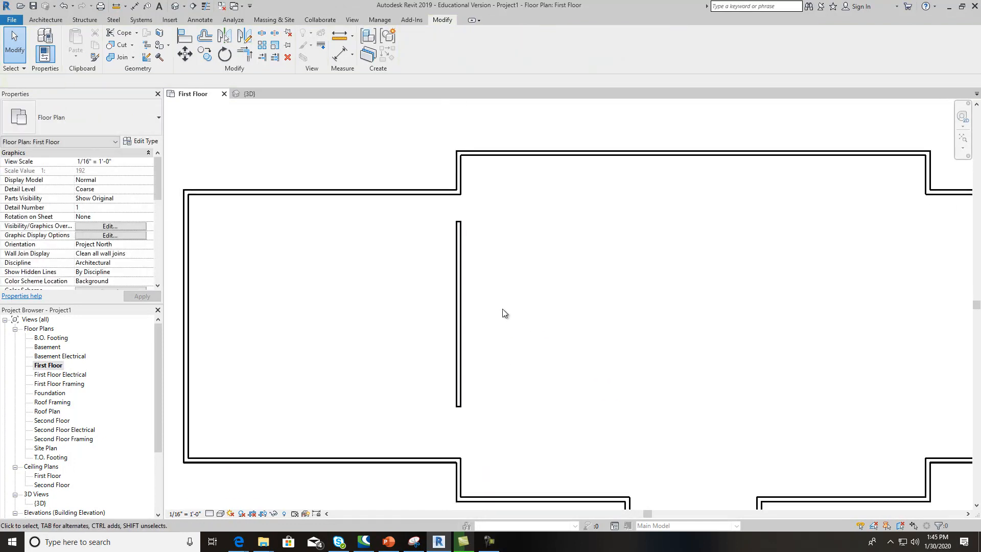
{"action": "left_click", "coordinate": [459, 260]}
{"action": "left_click_drag", "start_coordinate": [457, 224], "coordinate": [459, 197]}
{"action": "left_click", "coordinate": [528, 274]}
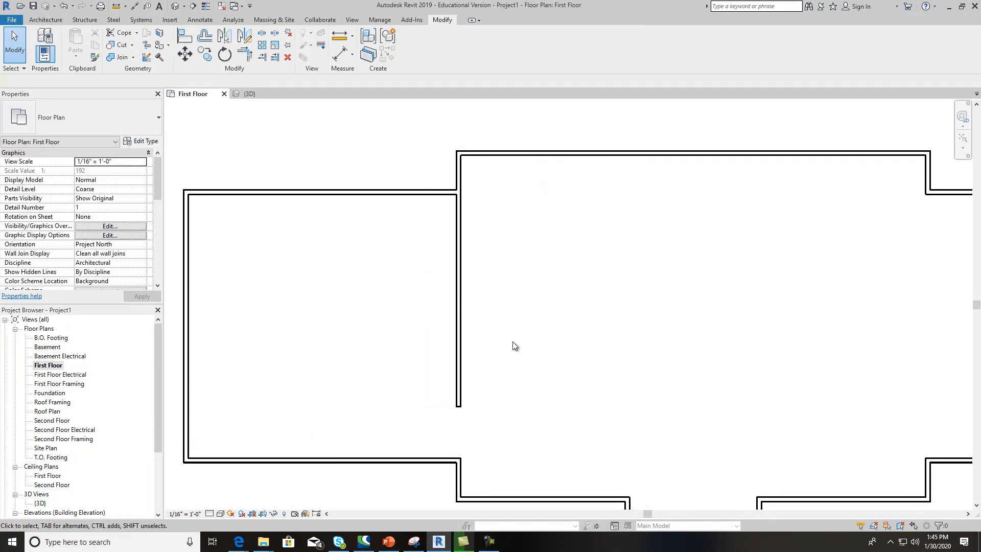
Extend the middle dividing wall's lower end to the small block's lower wall and adjust the end to close the gap.
{"action": "left_click", "coordinate": [459, 409]}
{"action": "left_click_drag", "start_coordinate": [458, 407], "coordinate": [458, 461]}
{"action": "left_click", "coordinate": [554, 390]}
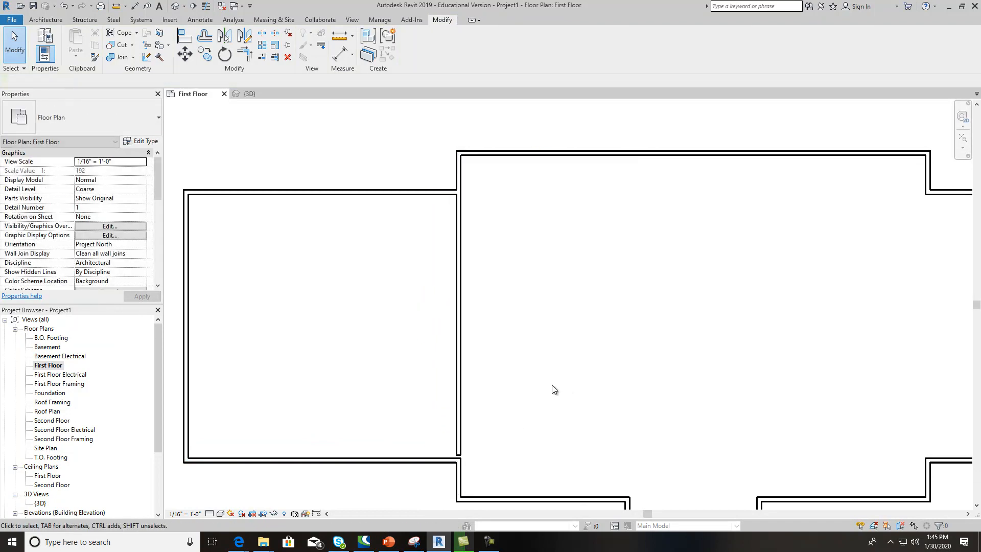
{"action": "scroll", "coordinate": [462, 460], "scroll_direction": "up", "scroll_amount": 3}
{"action": "left_click", "coordinate": [461, 443]}
{"action": "left_click_drag", "start_coordinate": [456, 452], "coordinate": [450, 452]}
{"action": "left_click", "coordinate": [609, 379]}
Examine the dividing wall's type in the section preview and compare it with the building in the 3D view.
{"action": "scroll", "coordinate": [609, 379], "scroll_direction": "down", "scroll_amount": 2}
{"action": "scroll", "coordinate": [609, 379], "scroll_direction": "down", "scroll_amount": 4}
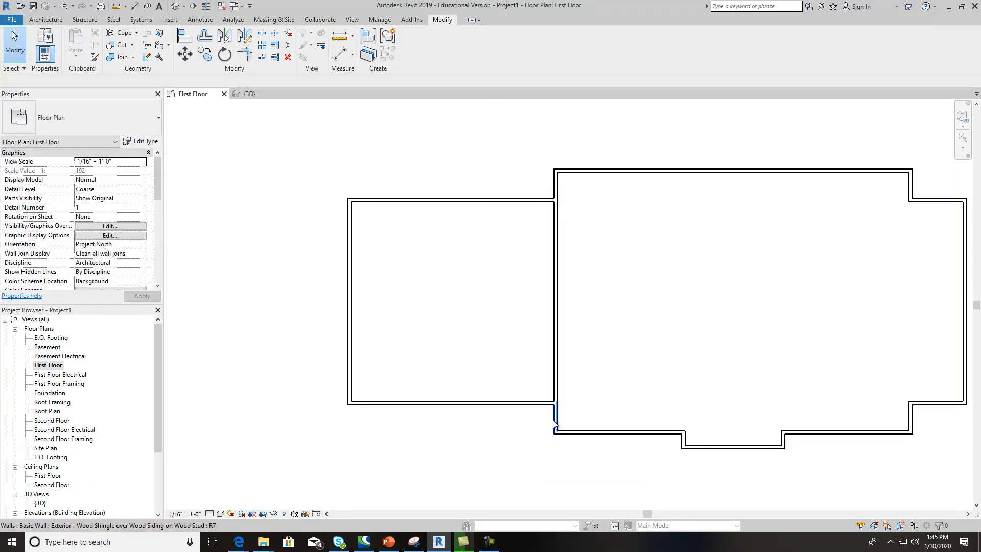
{"action": "middle_click_drag", "start_coordinate": [577, 287], "coordinate": [567, 320]}
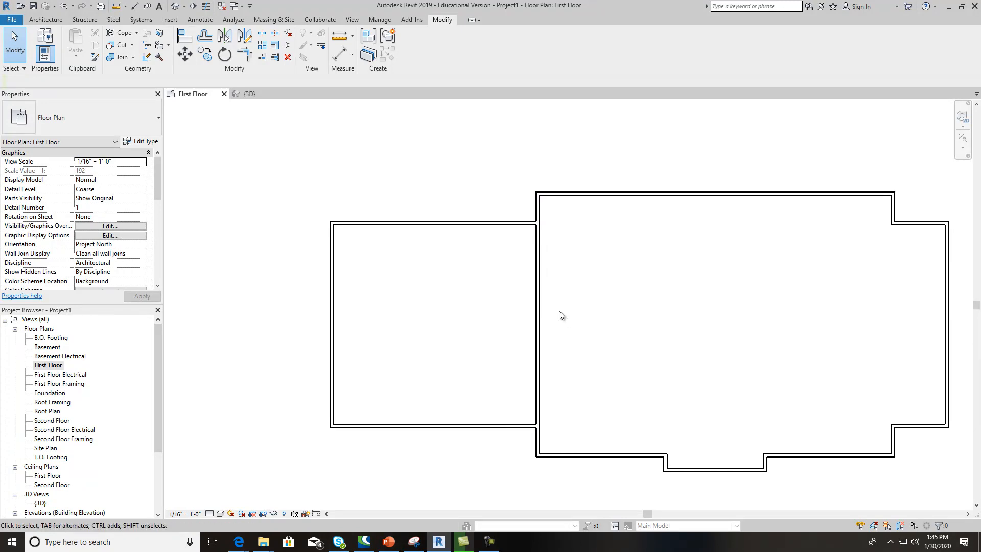
{"action": "scroll", "coordinate": [531, 383], "scroll_direction": "up", "scroll_amount": 2}
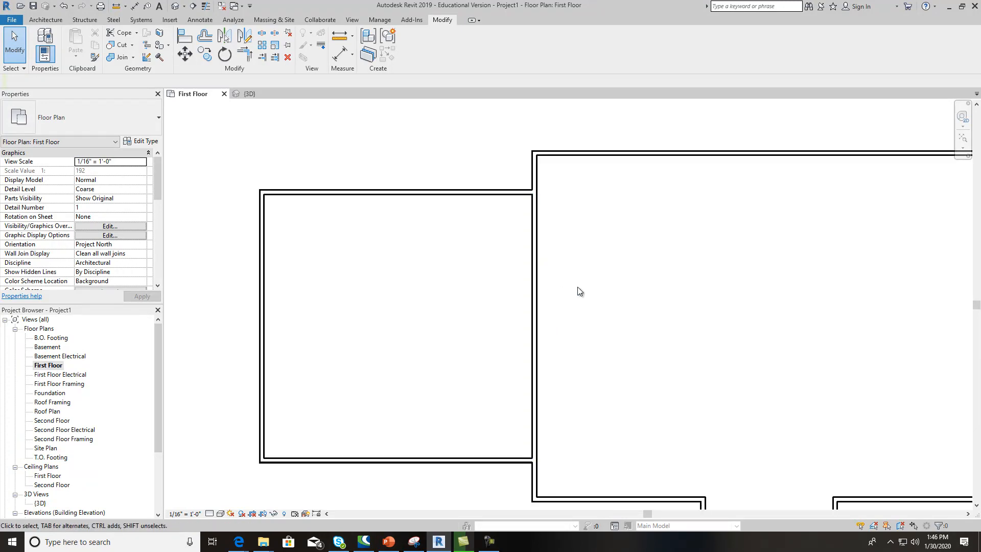
{"action": "middle_click_drag", "start_coordinate": [569, 287], "coordinate": [494, 286]}
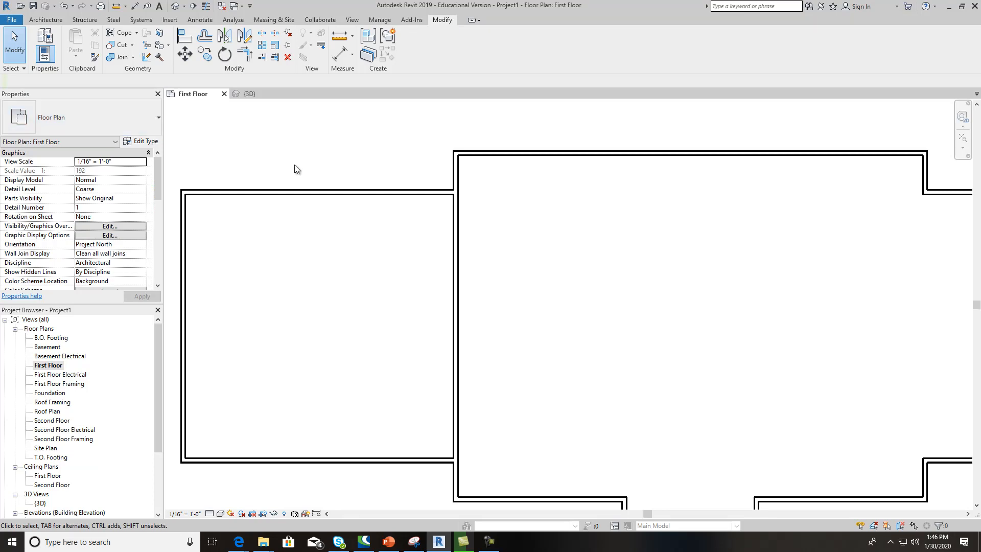
{"action": "left_click", "coordinate": [456, 271]}
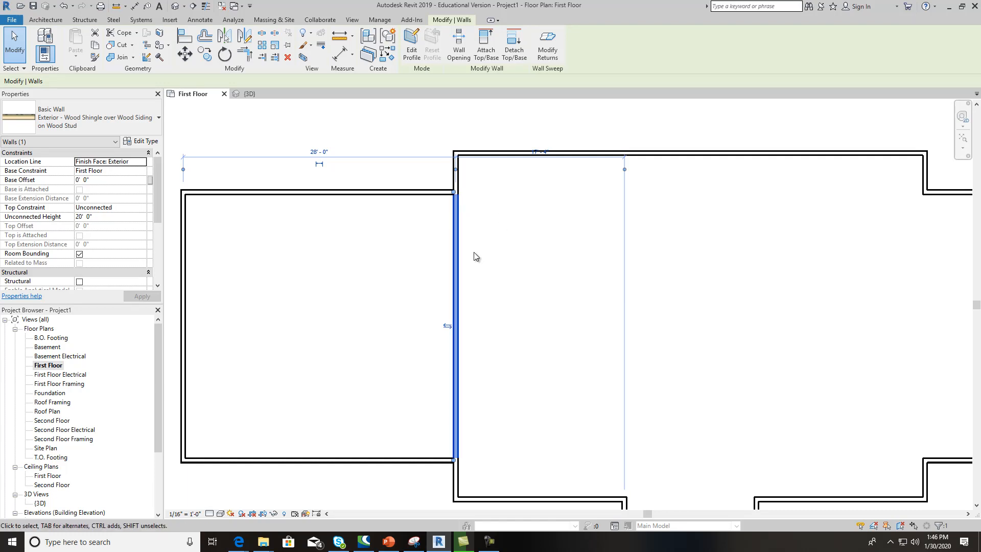
{"action": "left_click", "coordinate": [146, 142]}
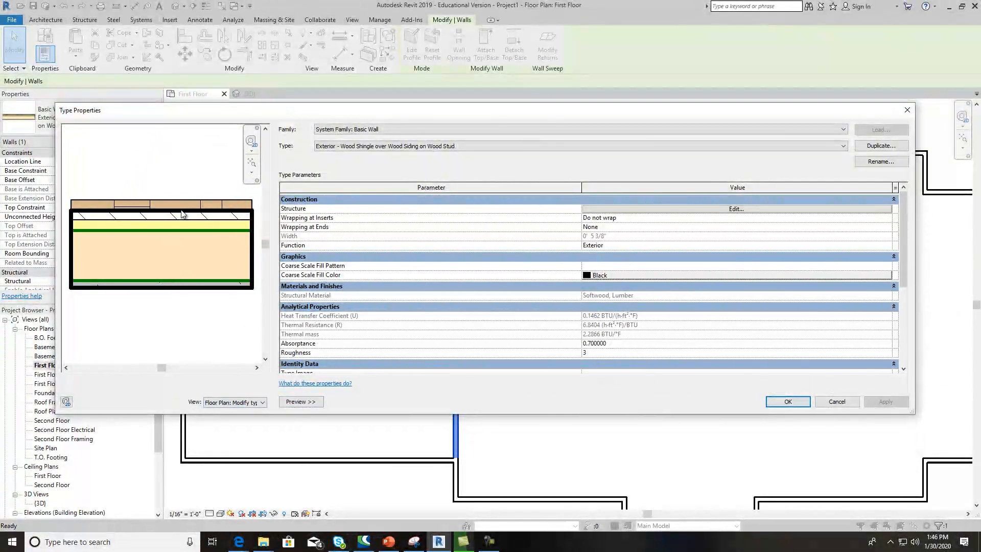
{"action": "left_click", "coordinate": [248, 402]}
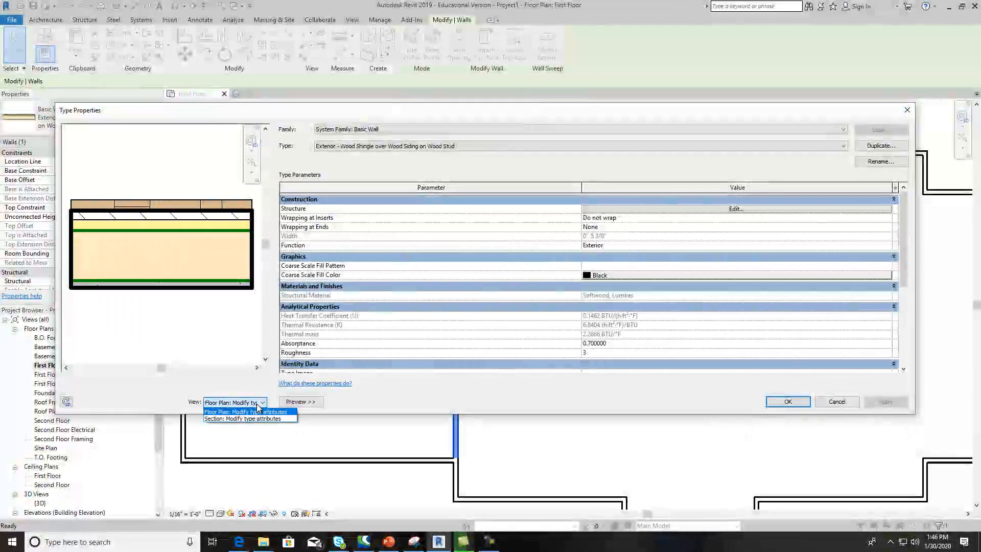
{"action": "left_click", "coordinate": [248, 418]}
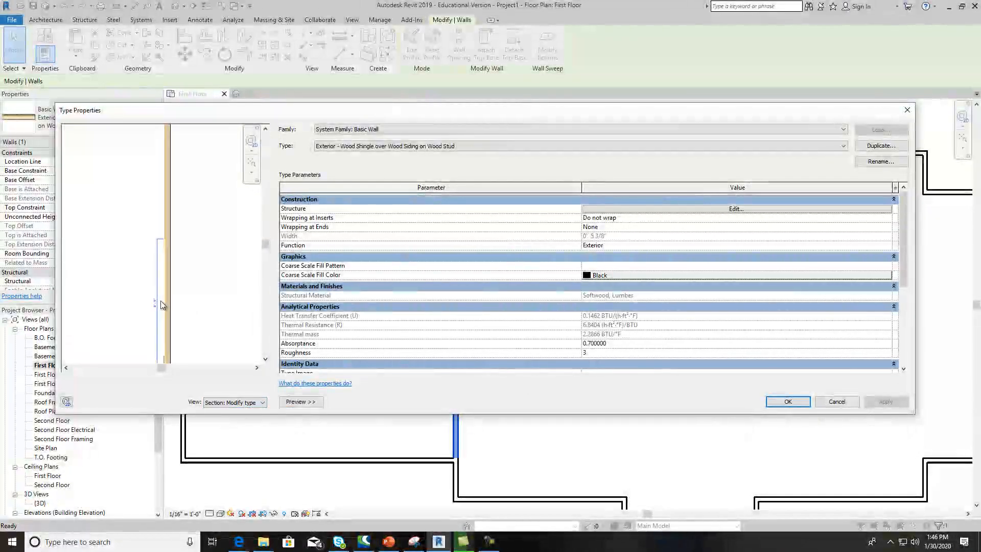
{"action": "scroll", "coordinate": [186, 300], "scroll_direction": "down", "scroll_amount": 2}
{"action": "scroll", "coordinate": [177, 360], "scroll_direction": "up", "scroll_amount": 1}
{"action": "scroll", "coordinate": [186, 337], "scroll_direction": "down", "scroll_amount": 1}
{"action": "scroll", "coordinate": [175, 356], "scroll_direction": "up", "scroll_amount": 4}
{"action": "scroll", "coordinate": [205, 312], "scroll_direction": "down", "scroll_amount": 4}
{"action": "scroll", "coordinate": [201, 209], "scroll_direction": "up", "scroll_amount": 2}
{"action": "scroll", "coordinate": [203, 203], "scroll_direction": "up", "scroll_amount": 3}
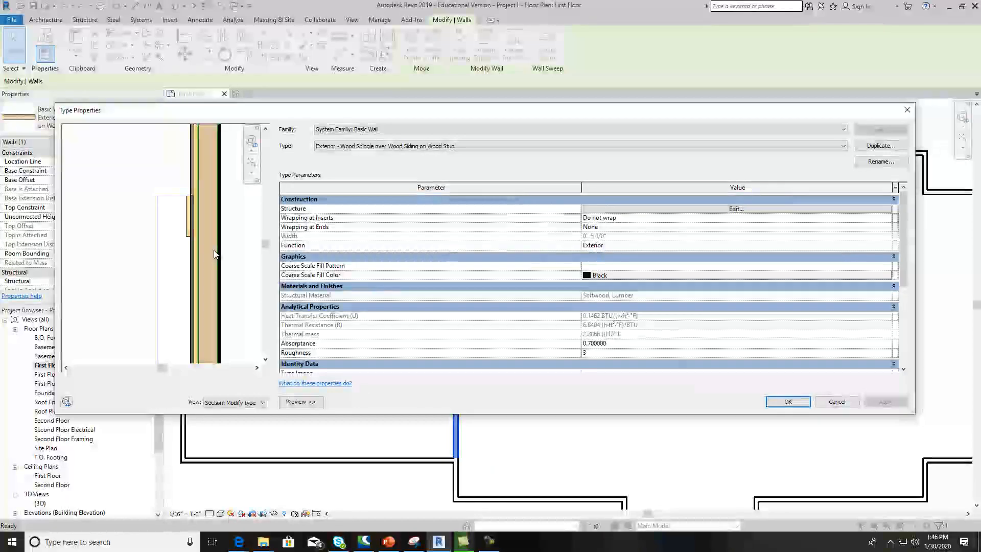
{"action": "scroll", "coordinate": [214, 253], "scroll_direction": "down", "scroll_amount": 4}
{"action": "scroll", "coordinate": [213, 250], "scroll_direction": "down", "scroll_amount": 1}
{"action": "left_click", "coordinate": [852, 404]}
{"action": "left_click", "coordinate": [173, 7]}
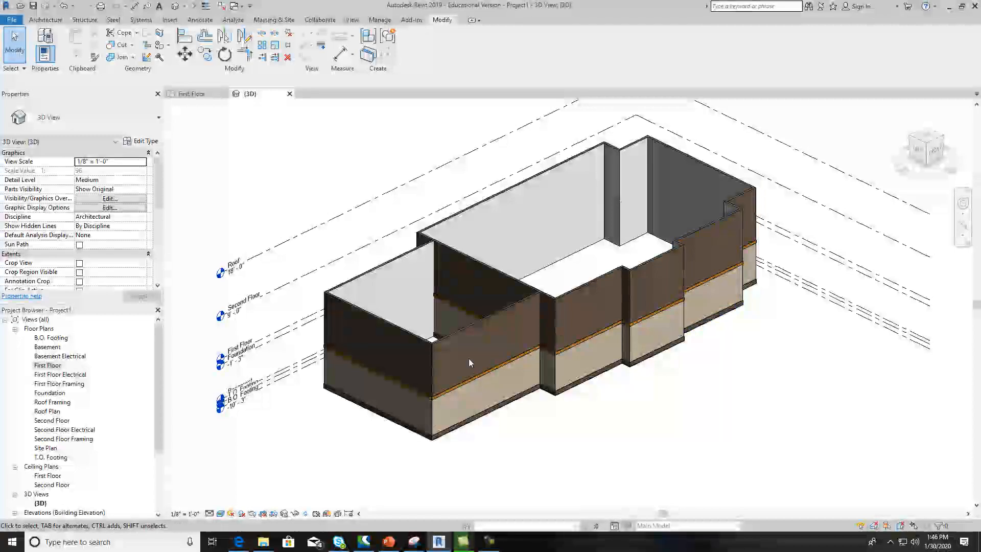
{"action": "double_click", "coordinate": [50, 366]}
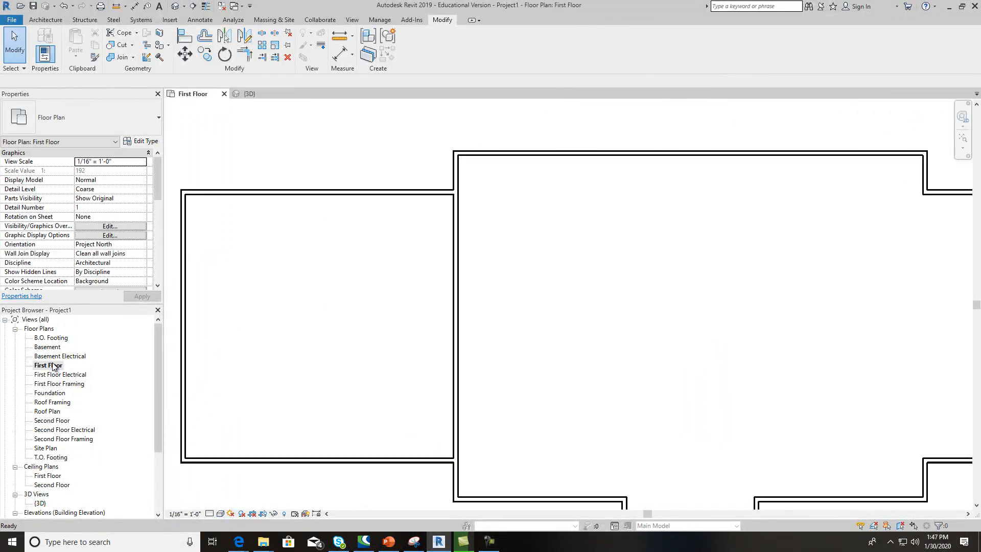
Duplicate the dividing wall's type under the name "Interior 6 inch wall".
{"action": "left_click", "coordinate": [453, 268]}
{"action": "left_click", "coordinate": [143, 141]}
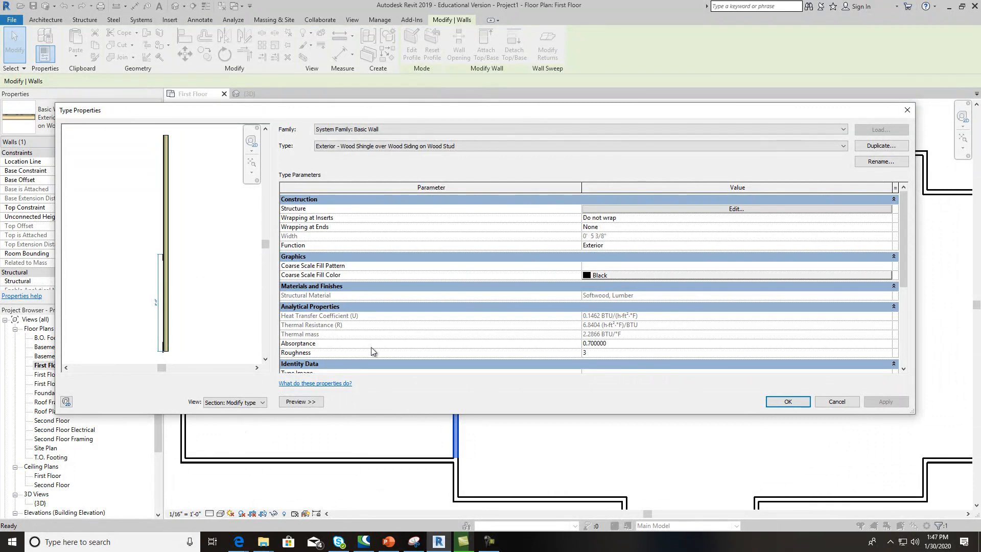
{"action": "left_click", "coordinate": [880, 146]}
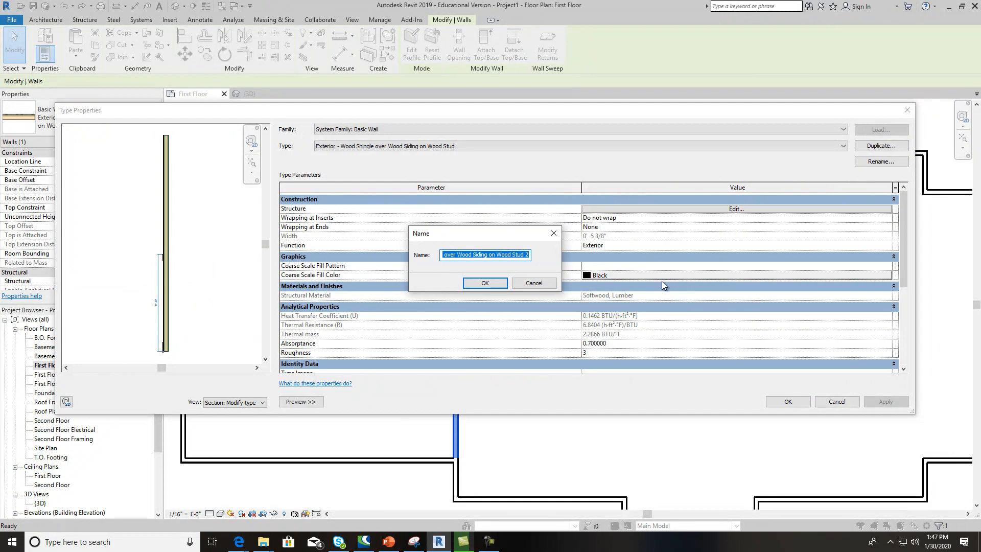
{"action": "type", "text": "Interior"}
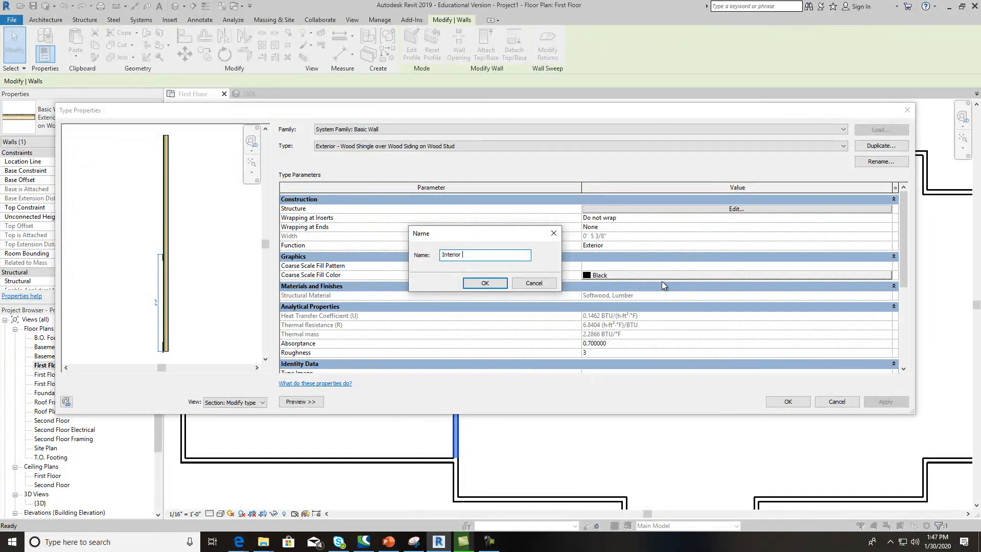
{"action": "type", "text": " 6 inch wall"}
{"action": "left_click", "coordinate": [485, 284]}
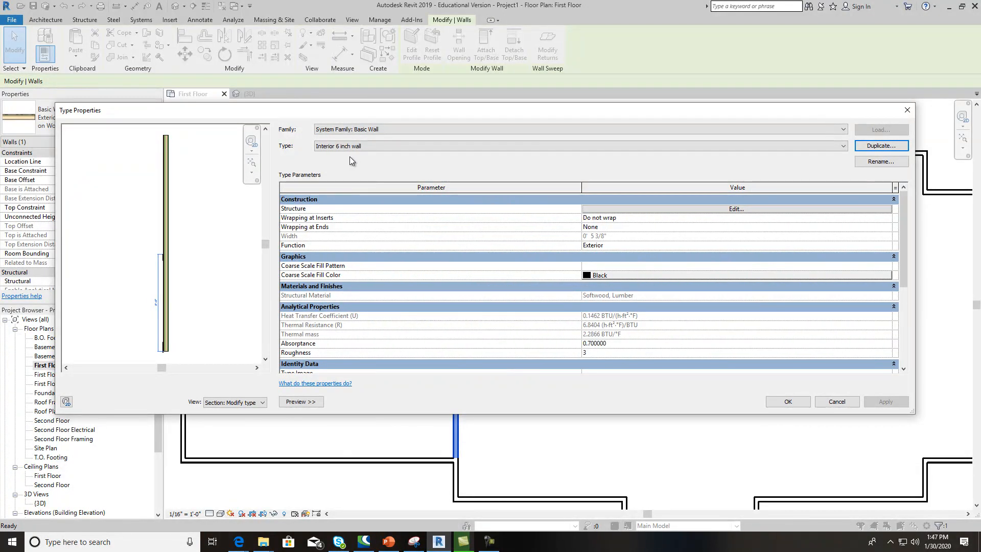
{"action": "left_click", "coordinate": [733, 209]}
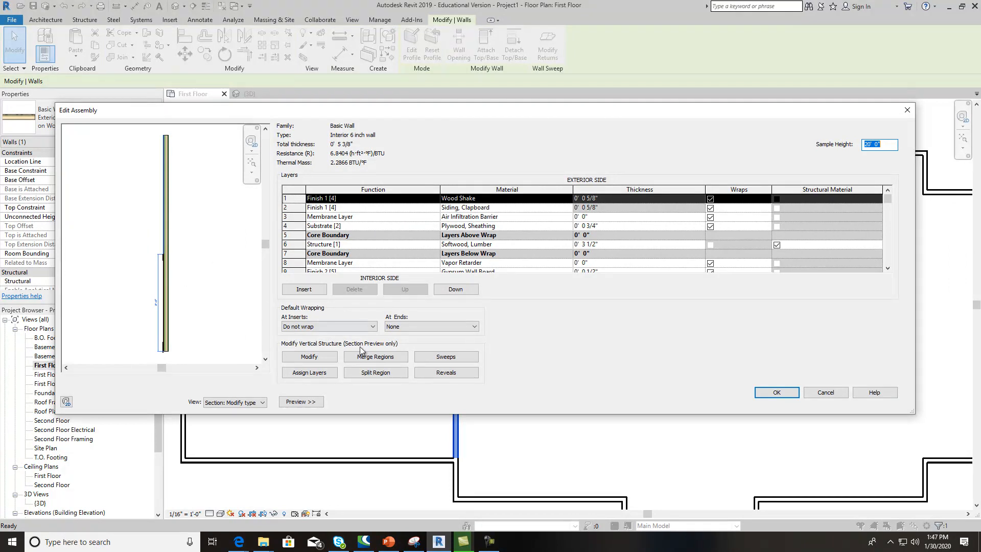
{"action": "left_click", "coordinate": [376, 357]}
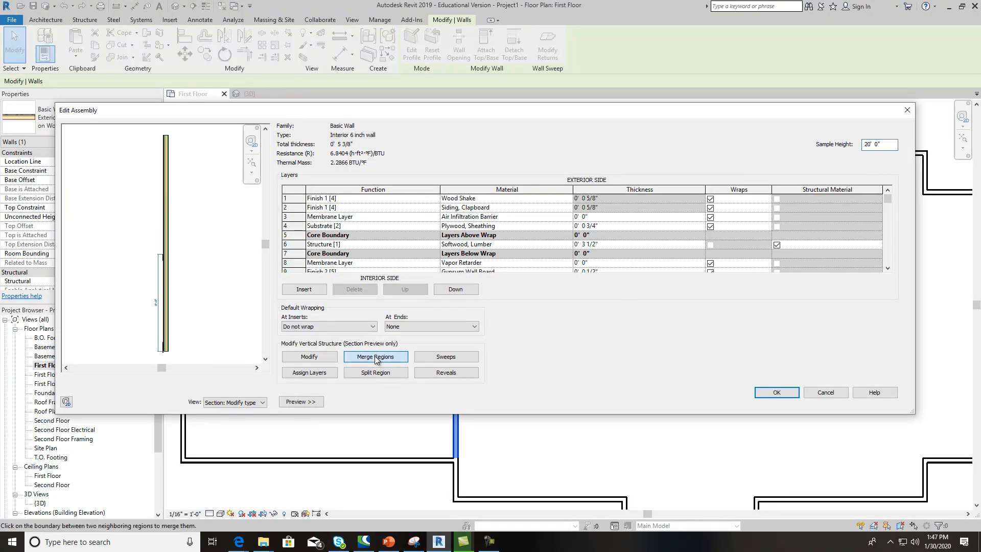
{"action": "scroll", "coordinate": [160, 263], "scroll_direction": "up", "scroll_amount": 5}
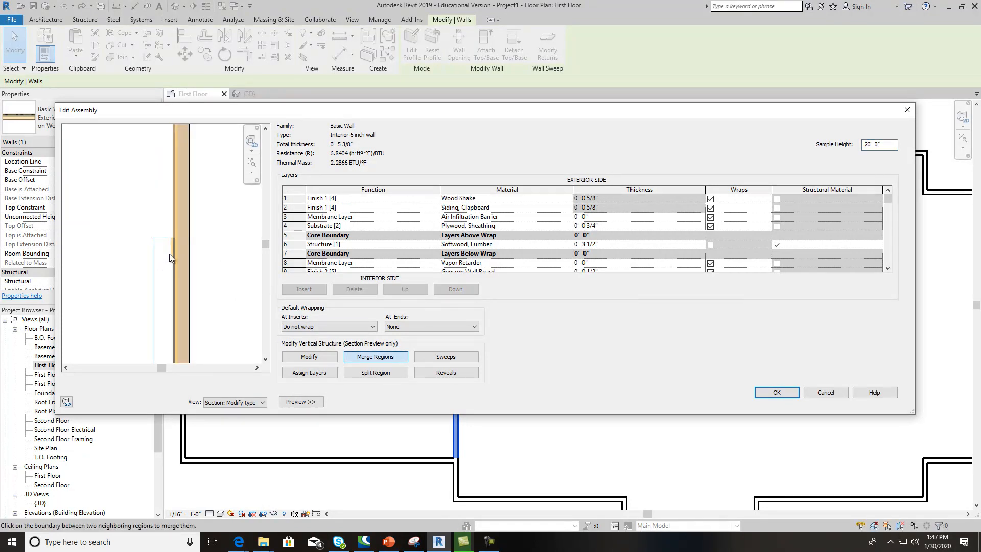
{"action": "scroll", "coordinate": [177, 237], "scroll_direction": "up", "scroll_amount": 3}
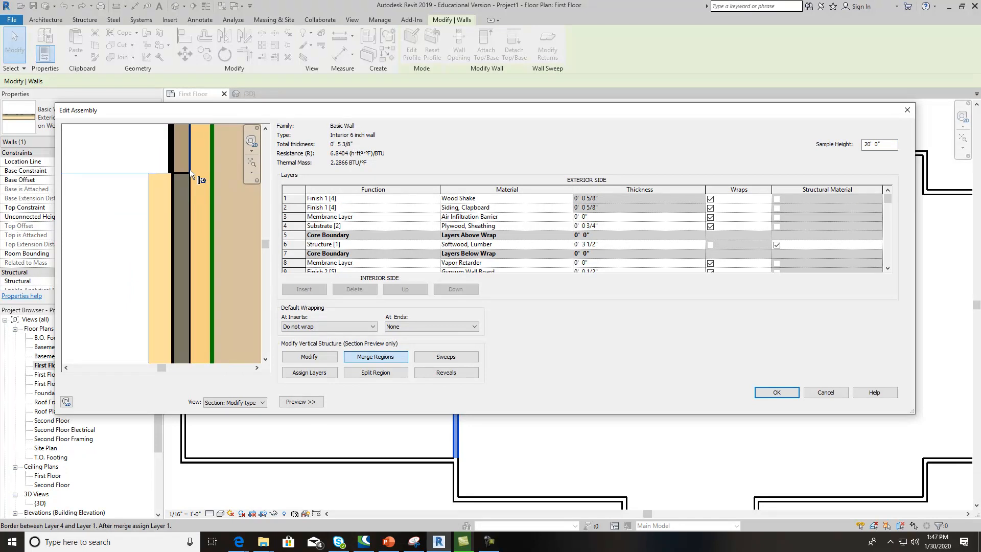
{"action": "scroll", "coordinate": [182, 172], "scroll_direction": "up", "scroll_amount": 1}
{"action": "scroll", "coordinate": [179, 177], "scroll_direction": "up", "scroll_amount": 2}
{"action": "scroll", "coordinate": [155, 154], "scroll_direction": "down", "scroll_amount": 3}
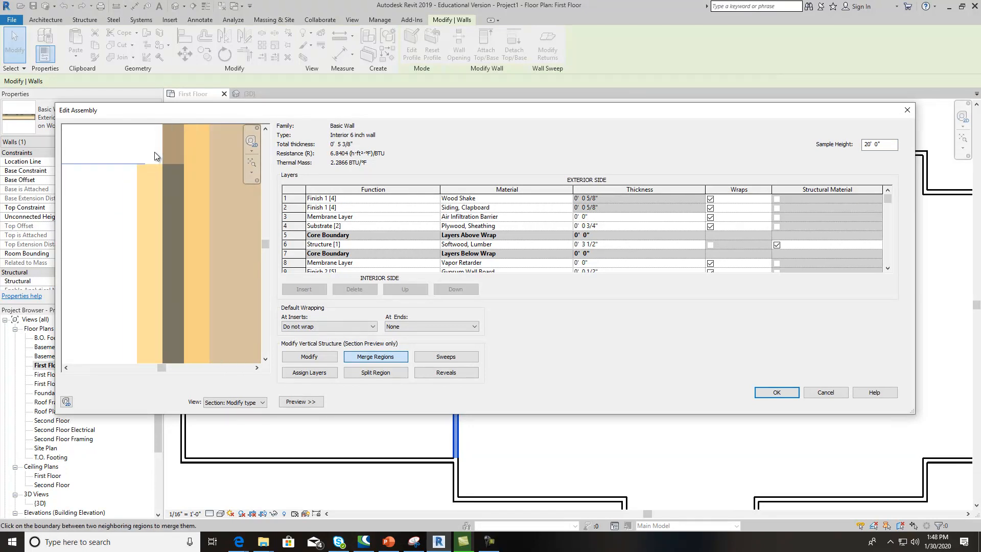
{"action": "left_click", "coordinate": [173, 162]}
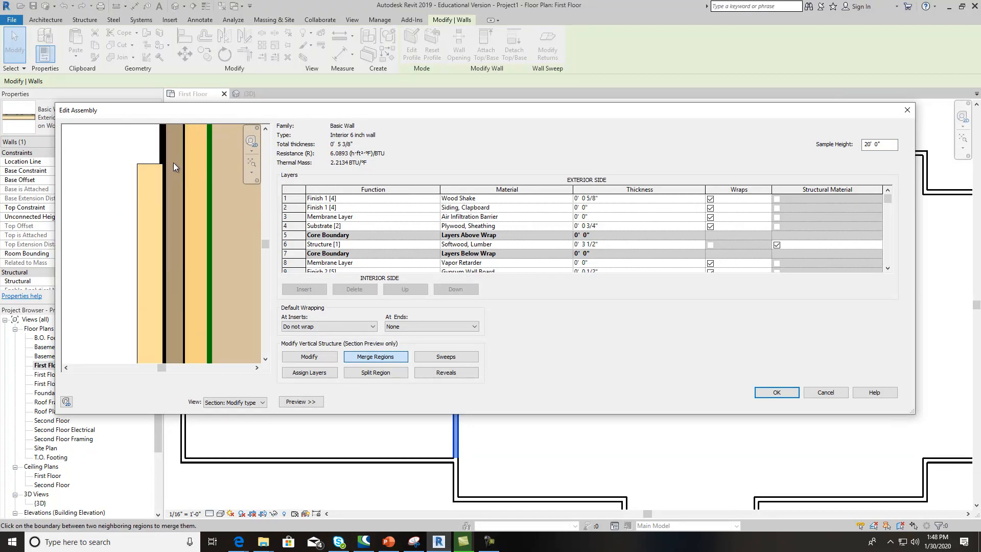
{"action": "scroll", "coordinate": [176, 287], "scroll_direction": "down", "scroll_amount": 2}
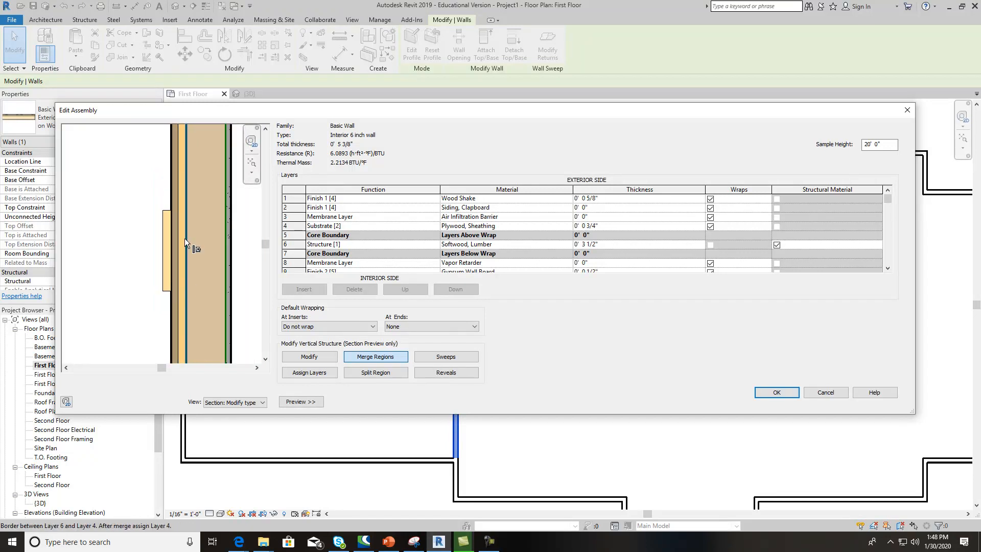
{"action": "scroll", "coordinate": [184, 239], "scroll_direction": "down", "scroll_amount": 1}
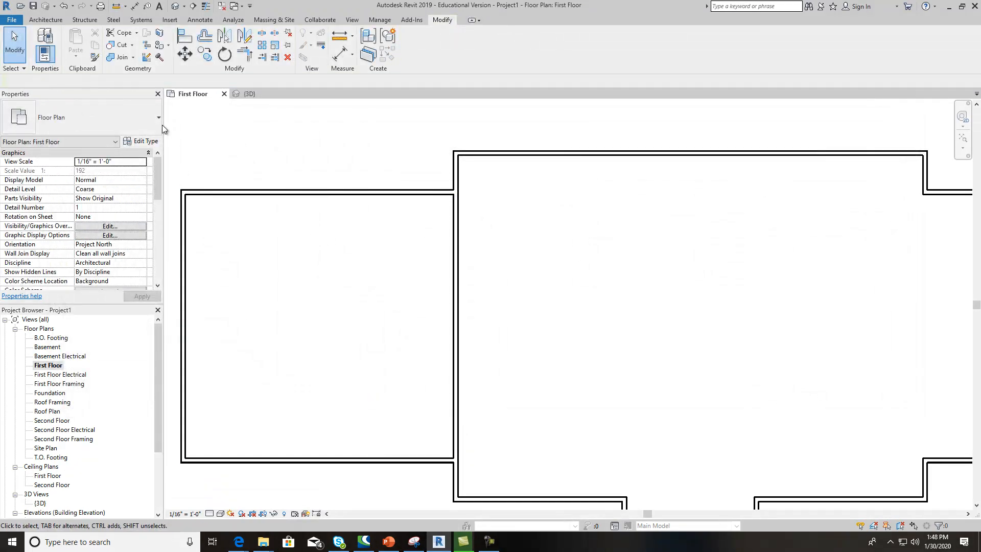
Look through the wall types available for the dividing wall without changing its type.
{"action": "left_click", "coordinate": [455, 245]}
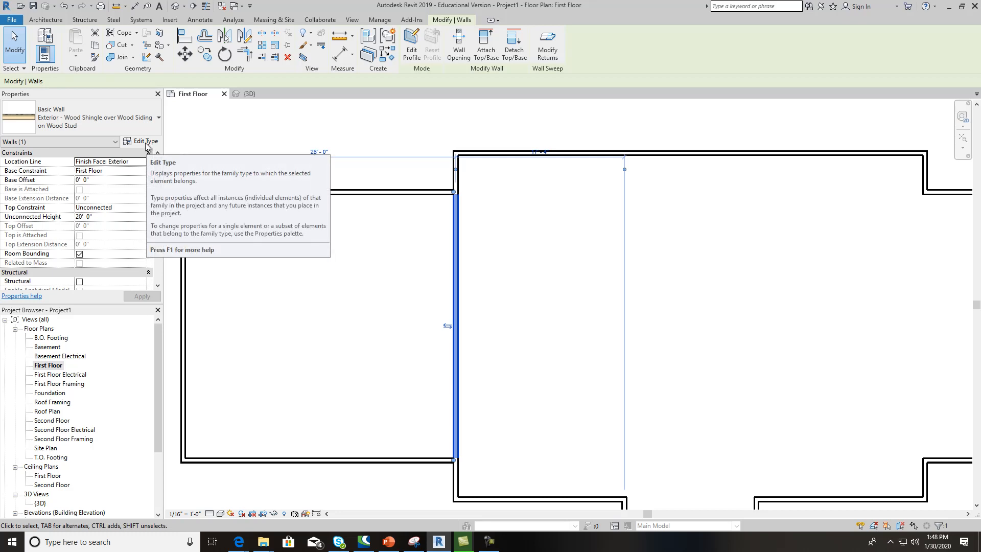
{"action": "left_click", "coordinate": [151, 119]}
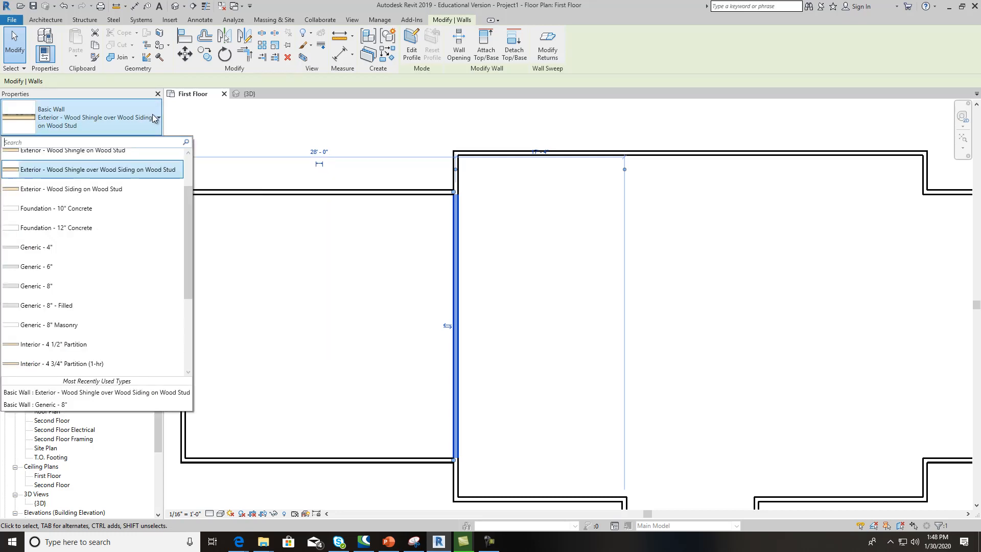
{"action": "left_click_drag", "start_coordinate": [187, 219], "coordinate": [188, 192]}
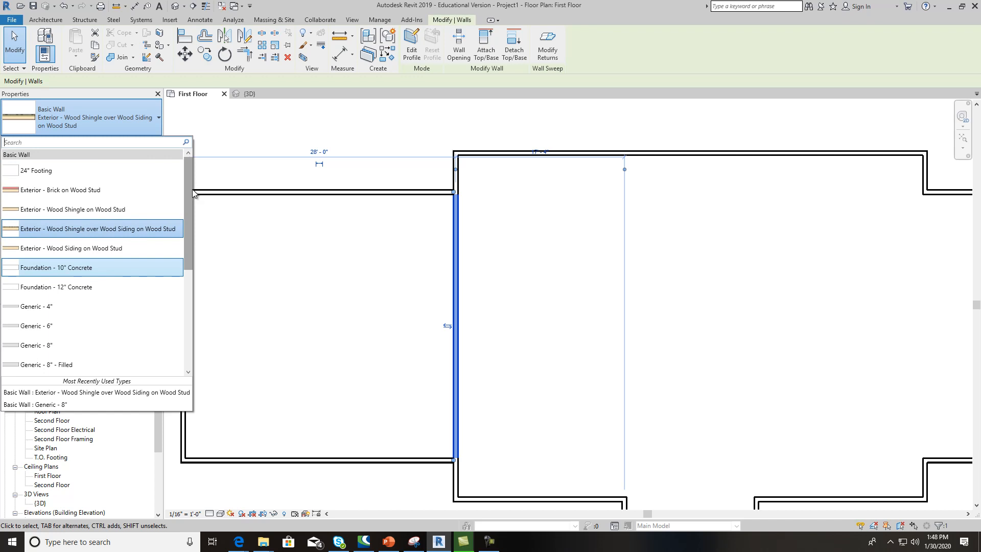
{"action": "left_click", "coordinate": [194, 190]}
{"action": "left_click", "coordinate": [199, 223]}
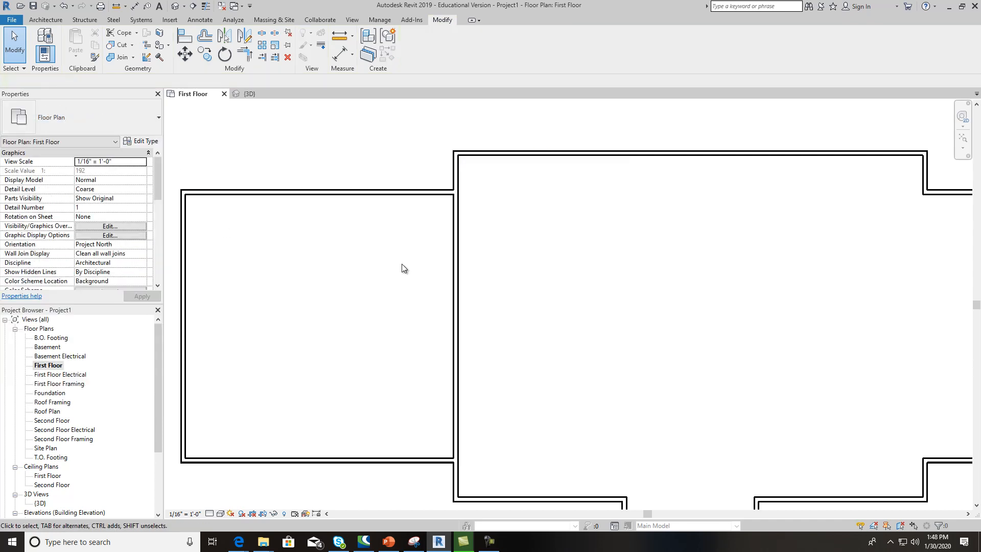
Duplicate the dividing wall's type under the name "2x6 interior wall".
{"action": "left_click", "coordinate": [455, 283]}
{"action": "left_click", "coordinate": [142, 141]}
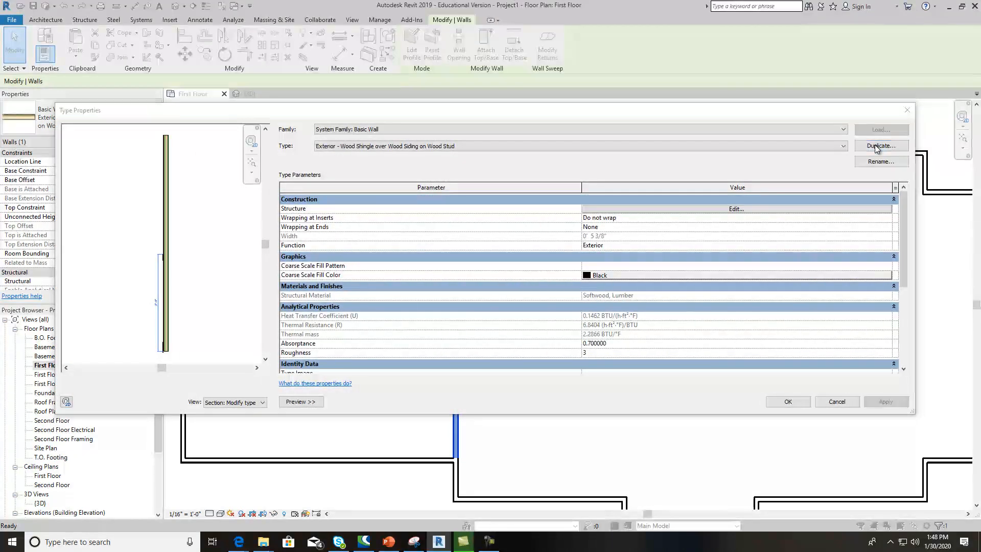
{"action": "left_click", "coordinate": [881, 146]}
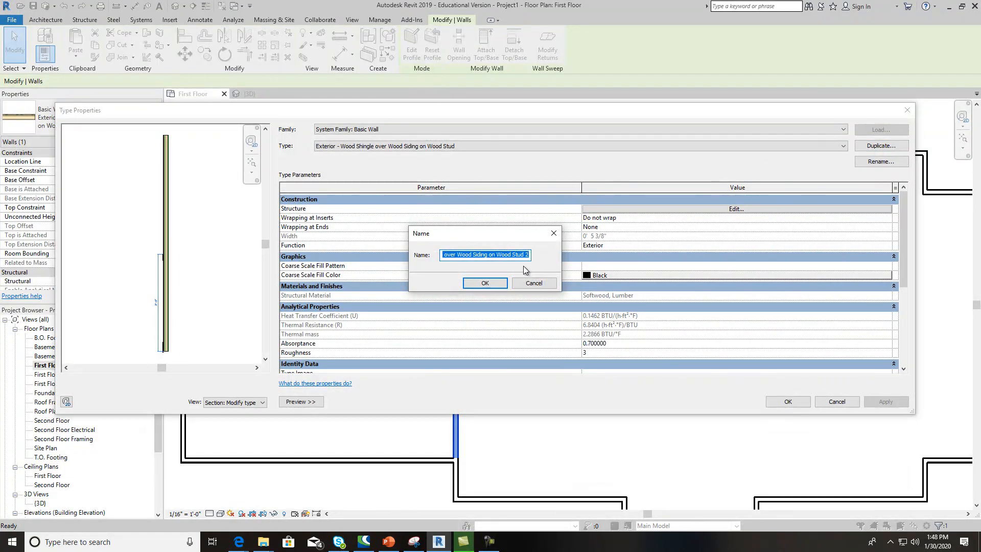
{"action": "type", "text": "2x6 interior wall"}
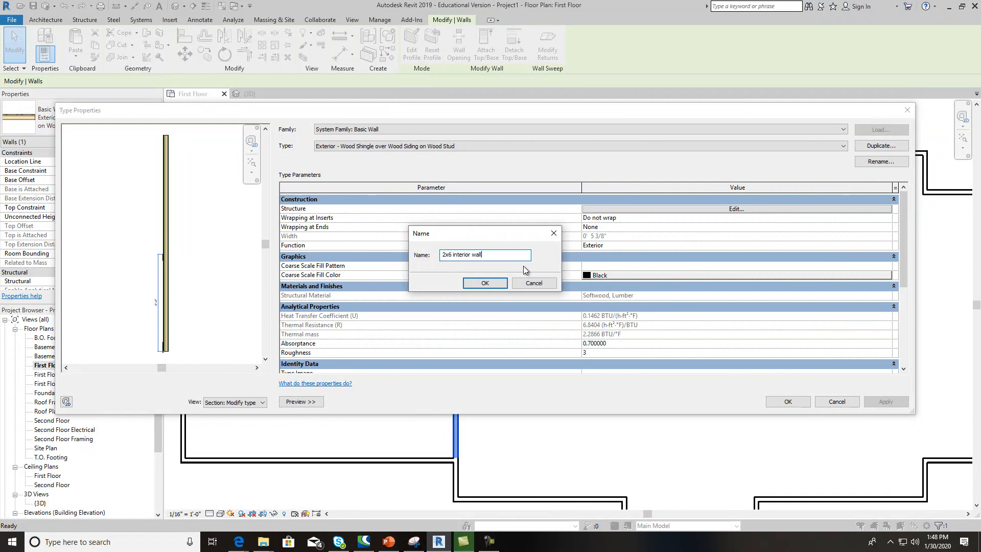
{"action": "left_click", "coordinate": [485, 283]}
Open the 2x6 interior wall's layer structure and merge the wood shake and clapboard siding regions along their horizontal boundary.
{"action": "left_click", "coordinate": [715, 208]}
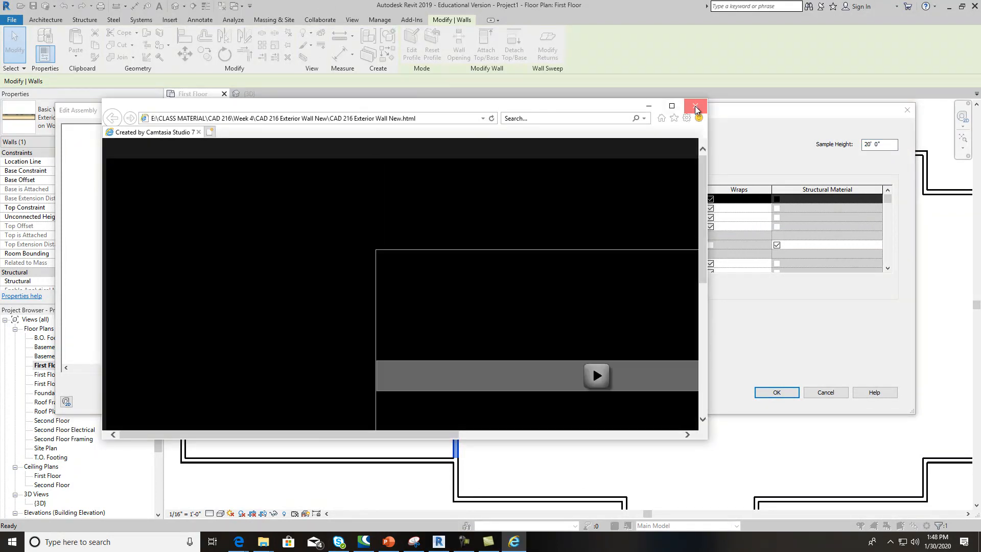
{"action": "left_click", "coordinate": [695, 106]}
{"action": "scroll", "coordinate": [162, 267], "scroll_direction": "up", "scroll_amount": 5}
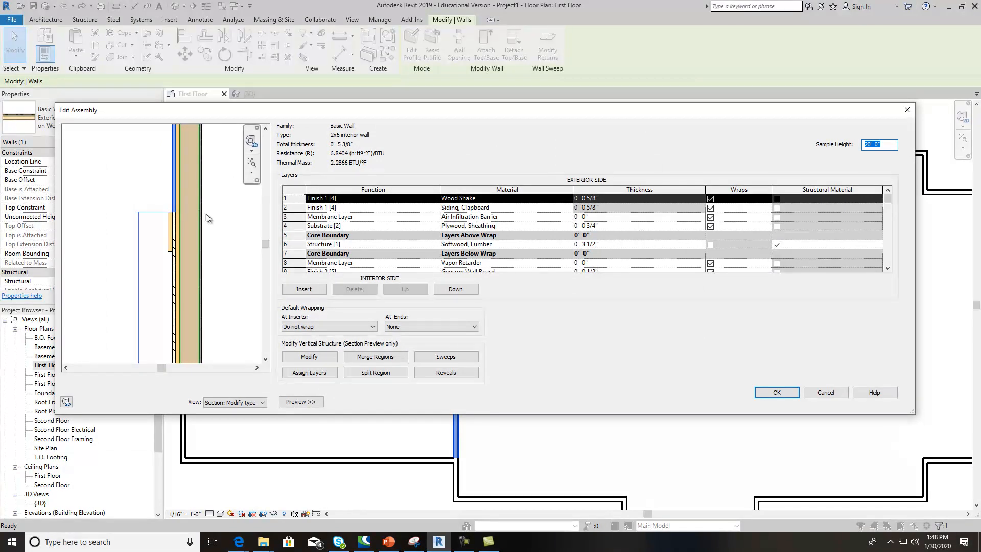
{"action": "left_click", "coordinate": [362, 357]}
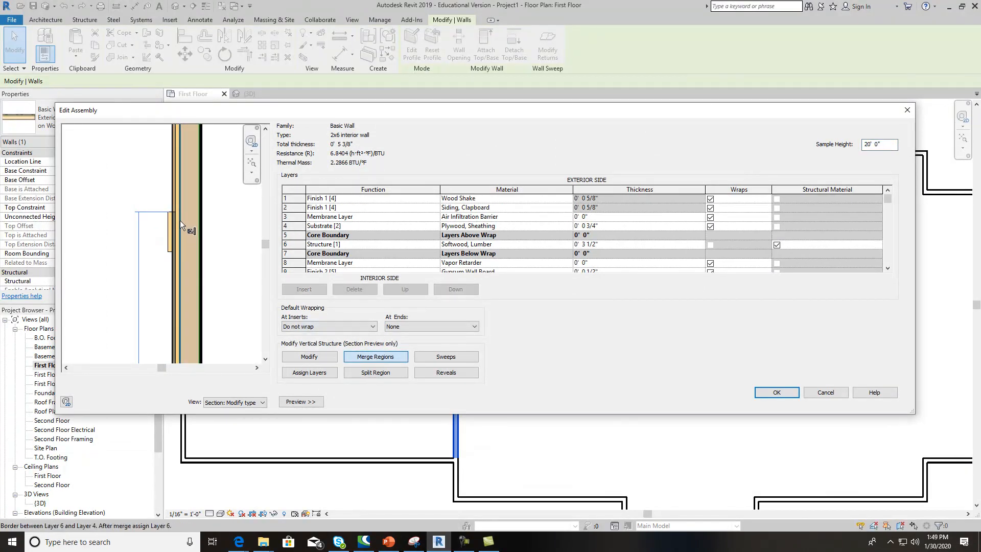
{"action": "scroll", "coordinate": [173, 212], "scroll_direction": "up", "scroll_amount": 3}
{"action": "left_click", "coordinate": [172, 209]}
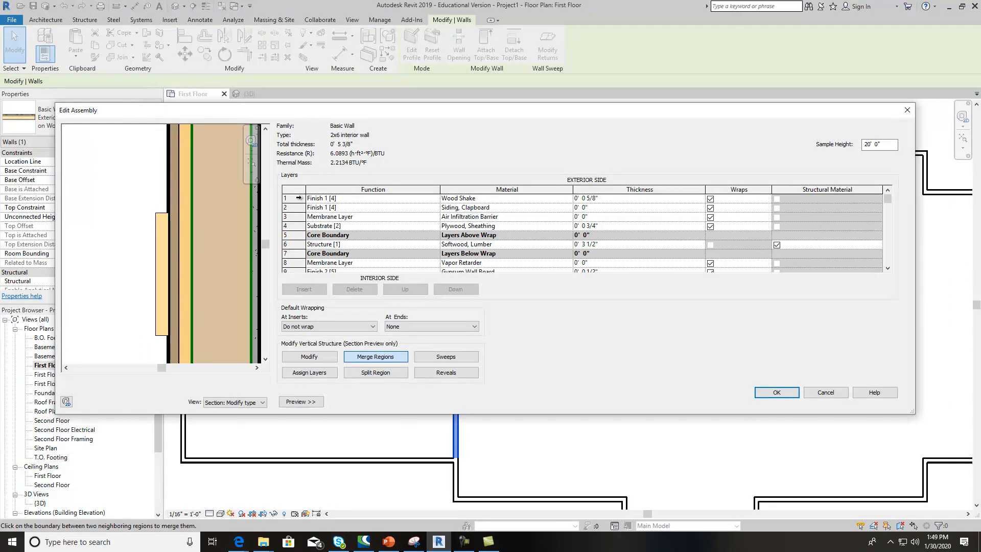
Delete the Wood Shake and Siding, Clapboard finish layers from the wall assembly.
{"action": "left_click", "coordinate": [294, 198]}
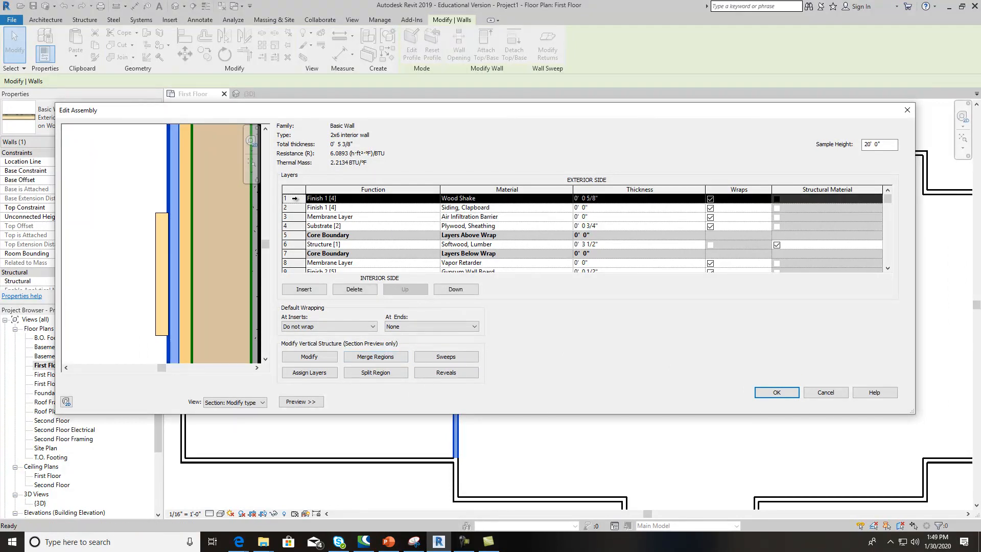
{"action": "left_click", "coordinate": [353, 290]}
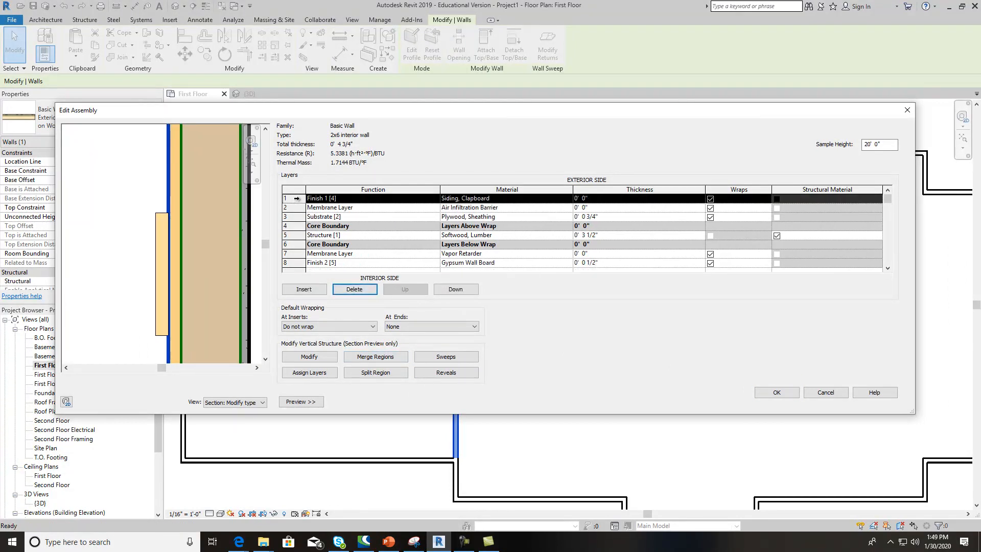
{"action": "left_click", "coordinate": [359, 289]}
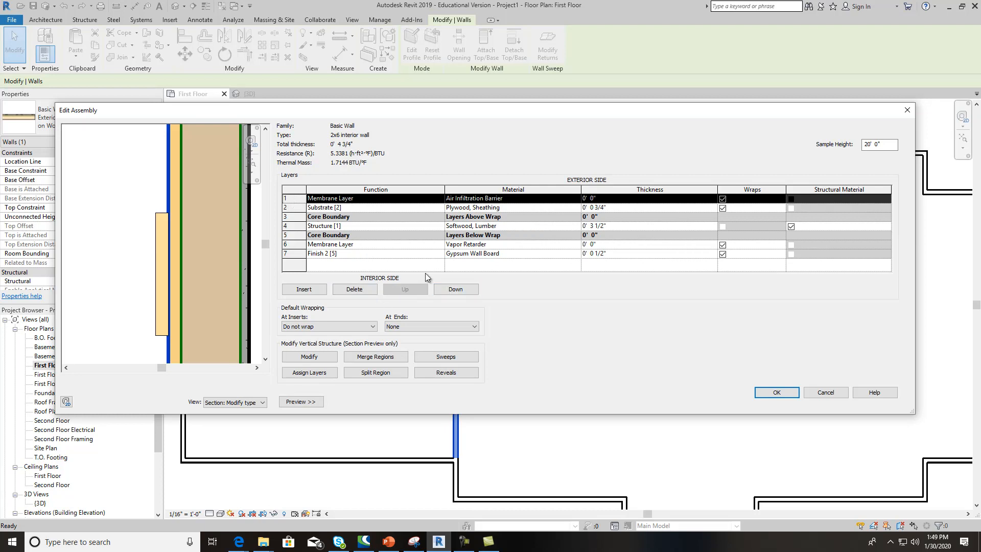
Move the Air Infiltration Barrier below the Plywood, Sheathing layer and set the plywood layer's function to Finish 1 [4].
{"action": "left_click", "coordinate": [446, 289]}
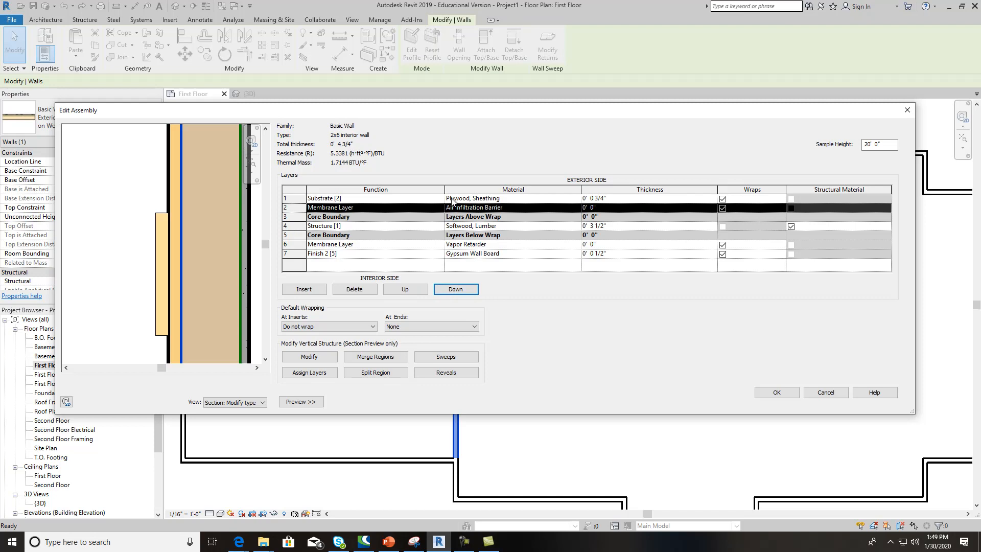
{"action": "left_click", "coordinate": [399, 201]}
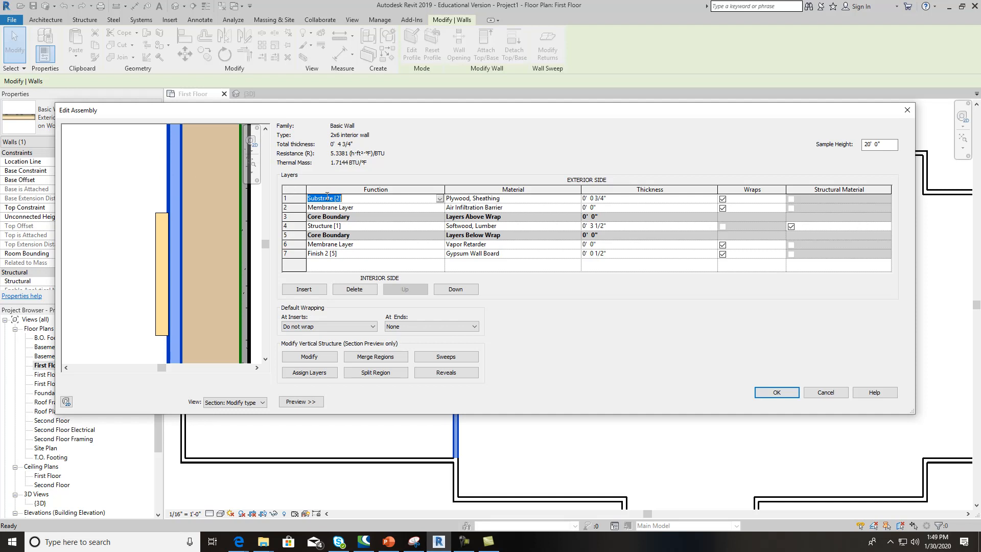
{"action": "left_click", "coordinate": [440, 198]}
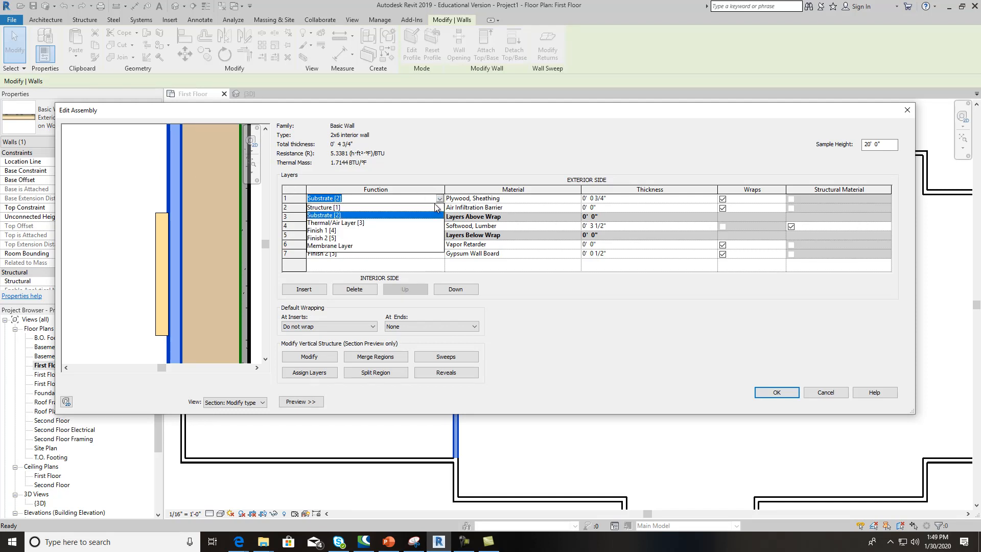
{"action": "left_click", "coordinate": [328, 231]}
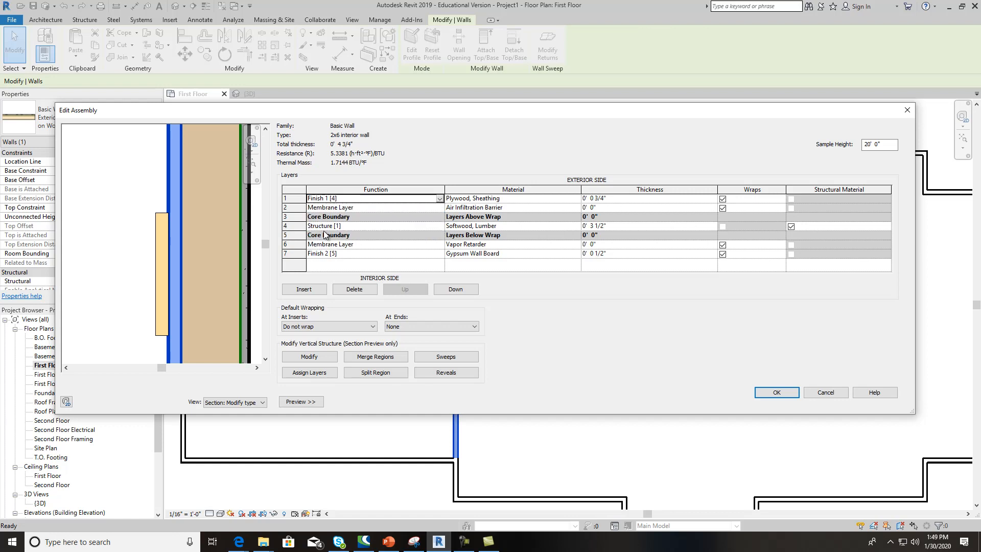
Assign Gypsum Wall Board as the material of the Finish 1 layer on the exterior side.
{"action": "left_click", "coordinate": [512, 199]}
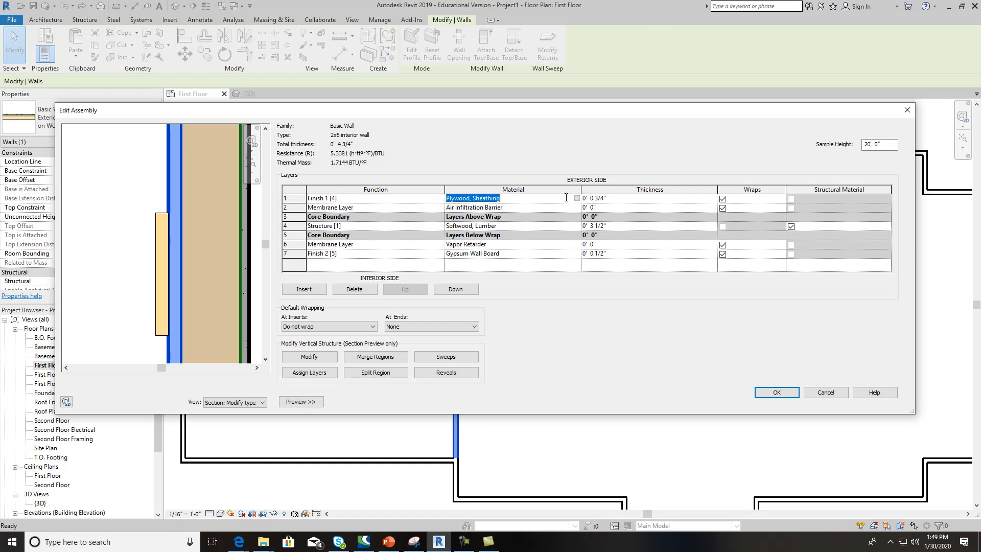
{"action": "left_click", "coordinate": [577, 199]}
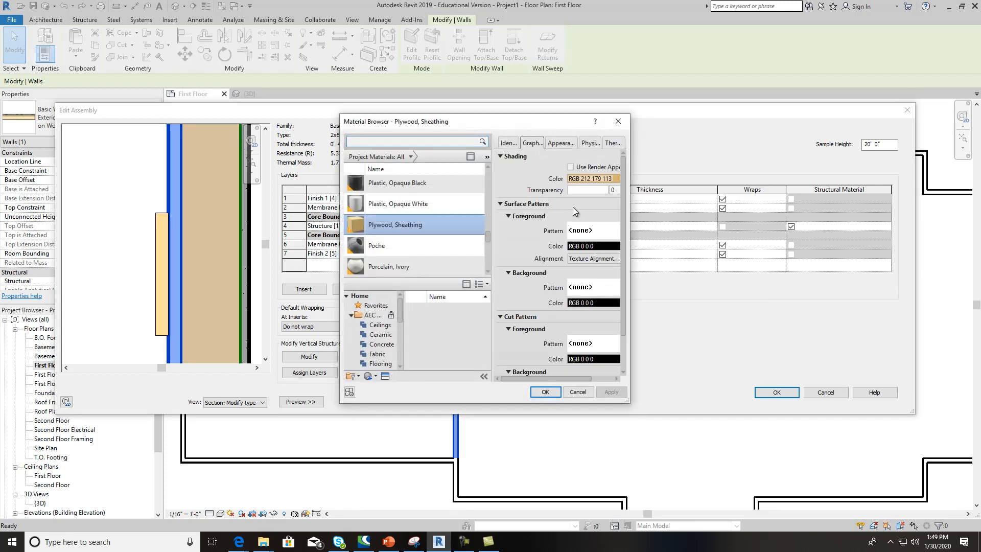
{"action": "left_click", "coordinate": [391, 145]}
{"action": "type", "text": "gypsum"}
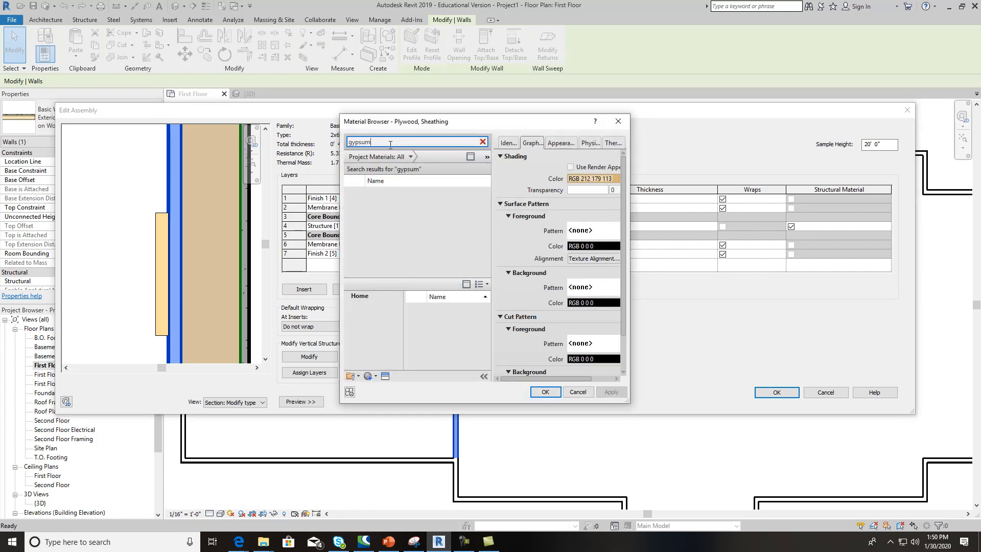
{"action": "left_click", "coordinate": [393, 197]}
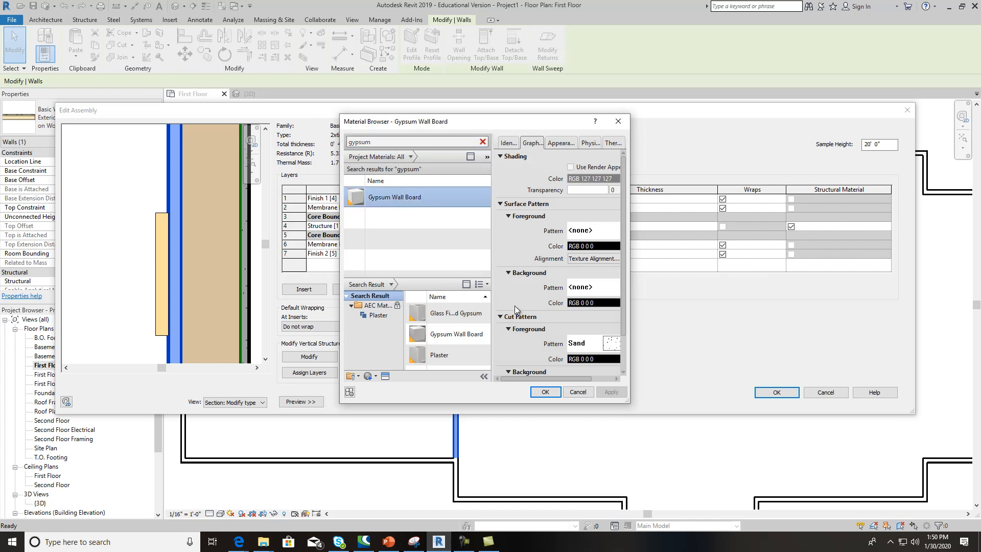
{"action": "left_click", "coordinate": [545, 391]}
Set the Finish 1 gypsum layer's thickness to 1/2" and the softwood lumber structure layer's thickness to 5 1/2".
{"action": "left_click", "coordinate": [601, 198]}
{"action": "left_click_drag", "start_coordinate": [606, 198], "coordinate": [555, 198]}
{"action": "type", "text": "1/2"}
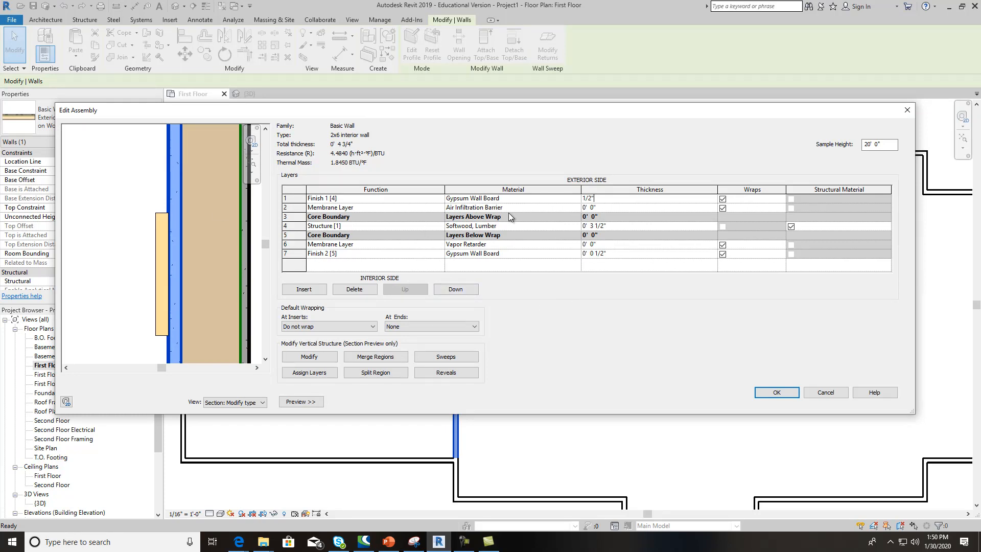
{"action": "left_click", "coordinate": [615, 226]}
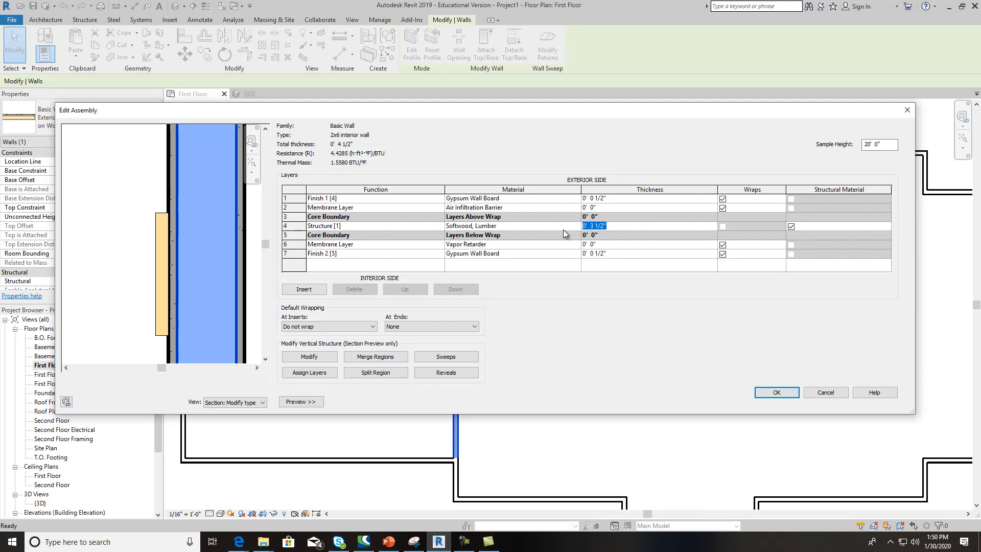
{"action": "type", "text": "5.5"}
{"action": "key", "text": "Tab"}
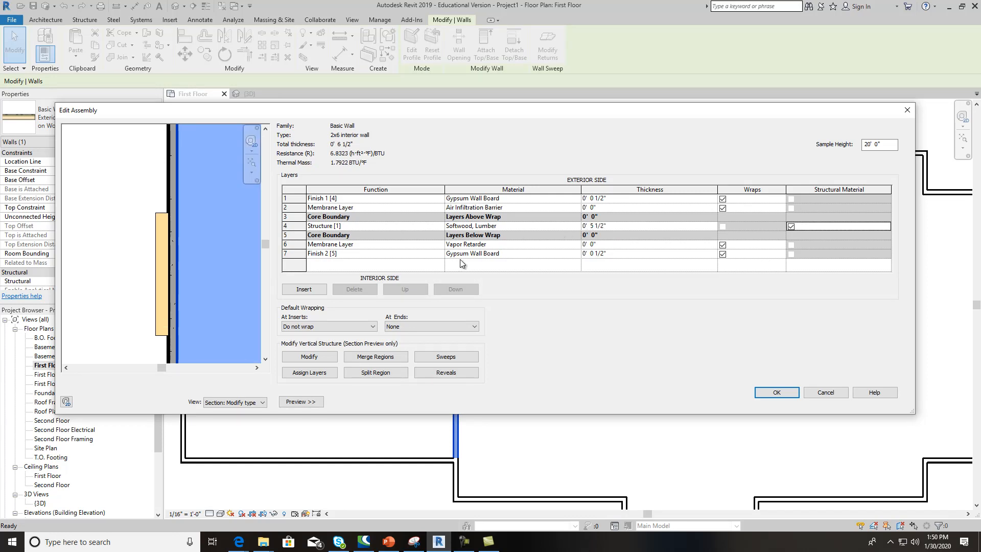
{"action": "left_click_drag", "start_coordinate": [159, 367], "coordinate": [175, 367]}
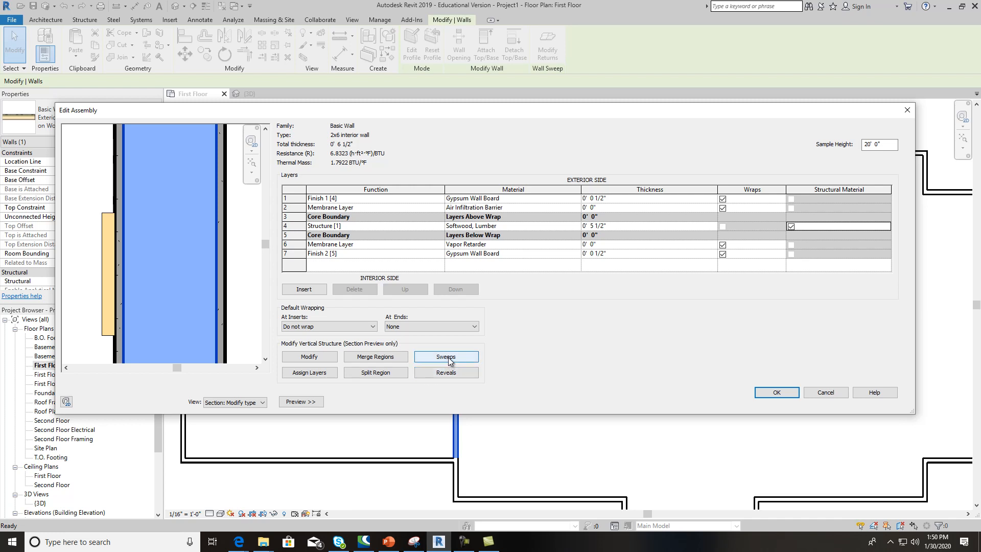
{"action": "scroll", "coordinate": [156, 311], "scroll_direction": "down", "scroll_amount": 5}
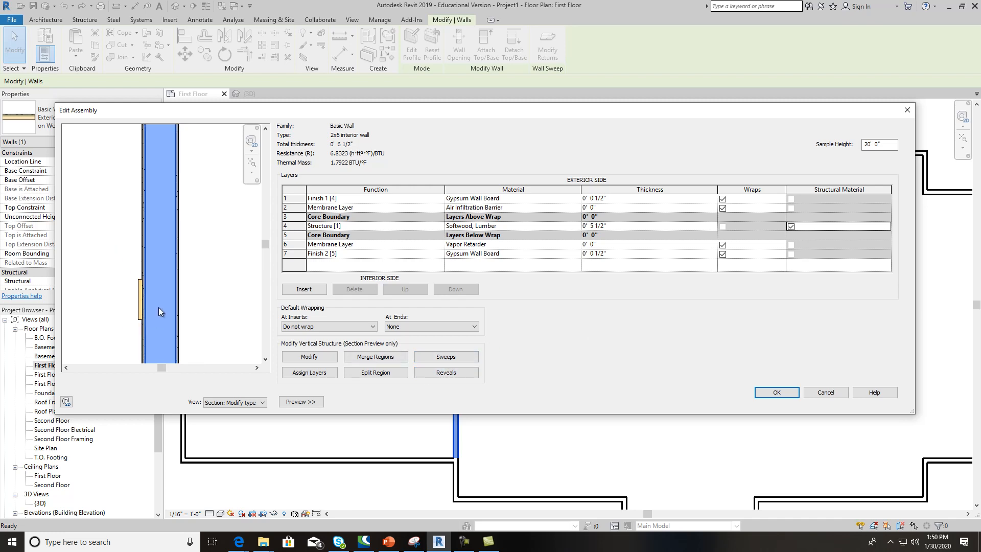
Examine the wall's section preview for leftover trim on its exterior face.
{"action": "middle_click_drag", "start_coordinate": [210, 285], "coordinate": [224, 206]}
{"action": "scroll", "coordinate": [221, 181], "scroll_direction": "down", "scroll_amount": 2}
{"action": "scroll", "coordinate": [225, 249], "scroll_direction": "up", "scroll_amount": 3}
{"action": "middle_click_drag", "start_coordinate": [230, 288], "coordinate": [223, 352]}
{"action": "middle_click_drag", "start_coordinate": [201, 248], "coordinate": [205, 324]}
{"action": "scroll", "coordinate": [162, 249], "scroll_direction": "up", "scroll_amount": 2}
{"action": "scroll", "coordinate": [161, 246], "scroll_direction": "up", "scroll_amount": 4}
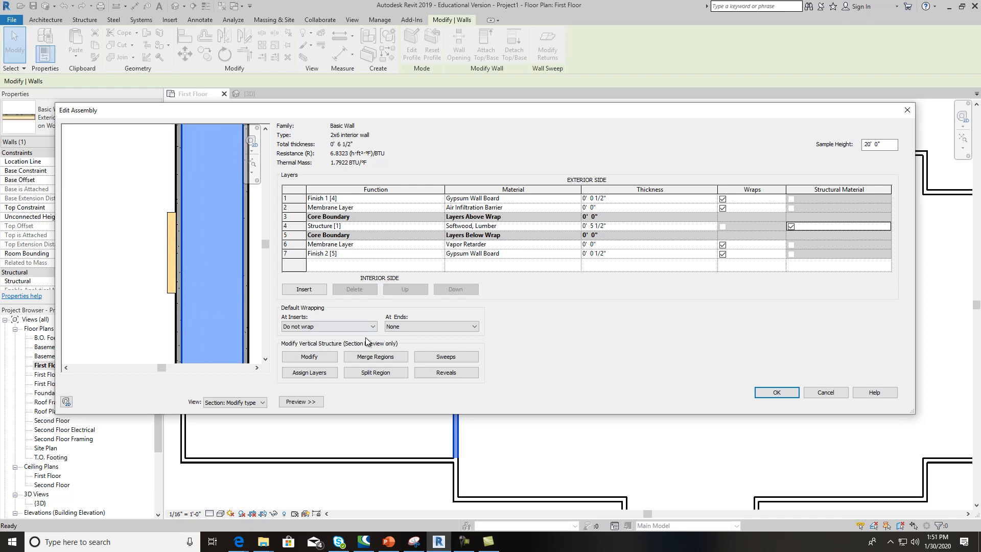
{"action": "left_click", "coordinate": [309, 357]}
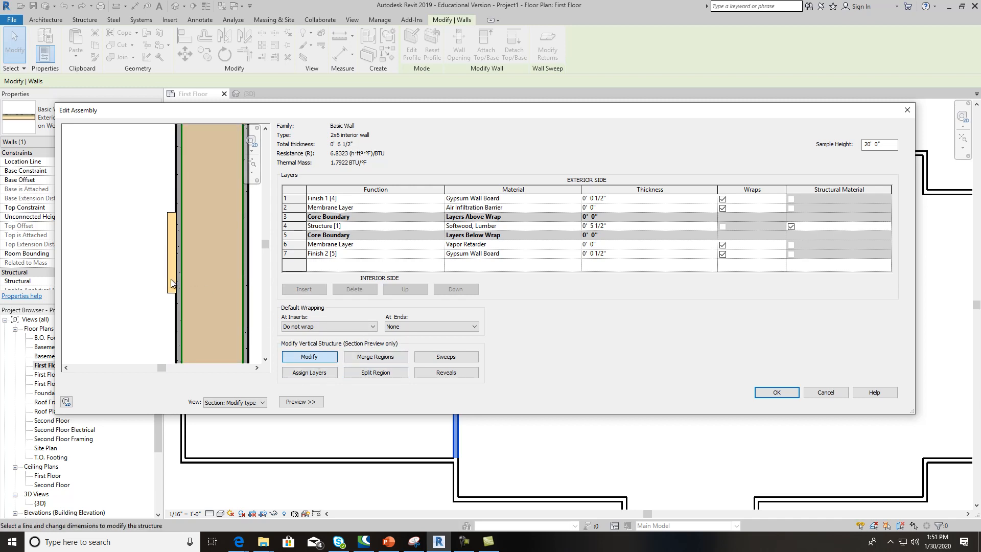
Delete the Pine and Wood Shake wall sweeps from the wall assembly and apply the change.
{"action": "left_click", "coordinate": [453, 359]}
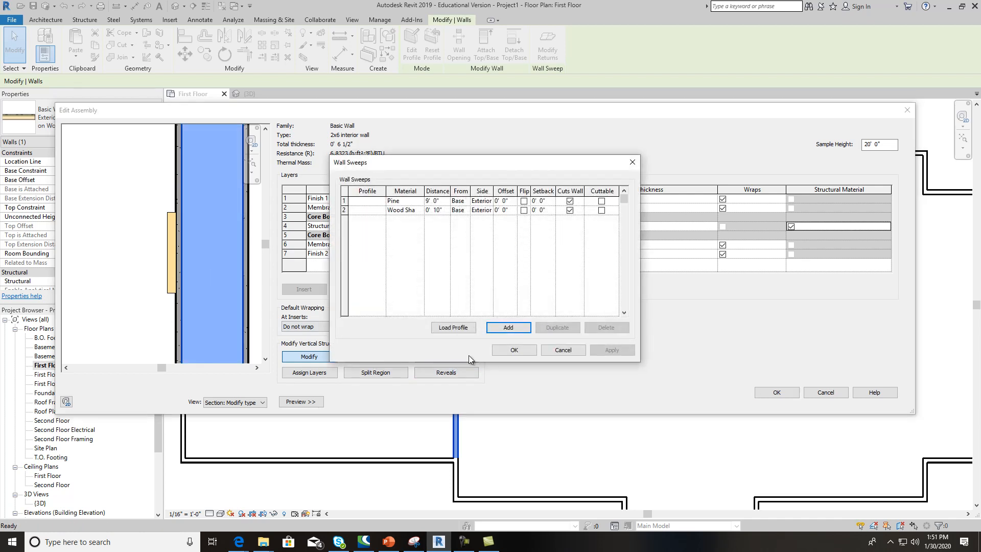
{"action": "left_click_drag", "start_coordinate": [407, 161], "coordinate": [351, 167]}
{"action": "left_click", "coordinate": [298, 200]}
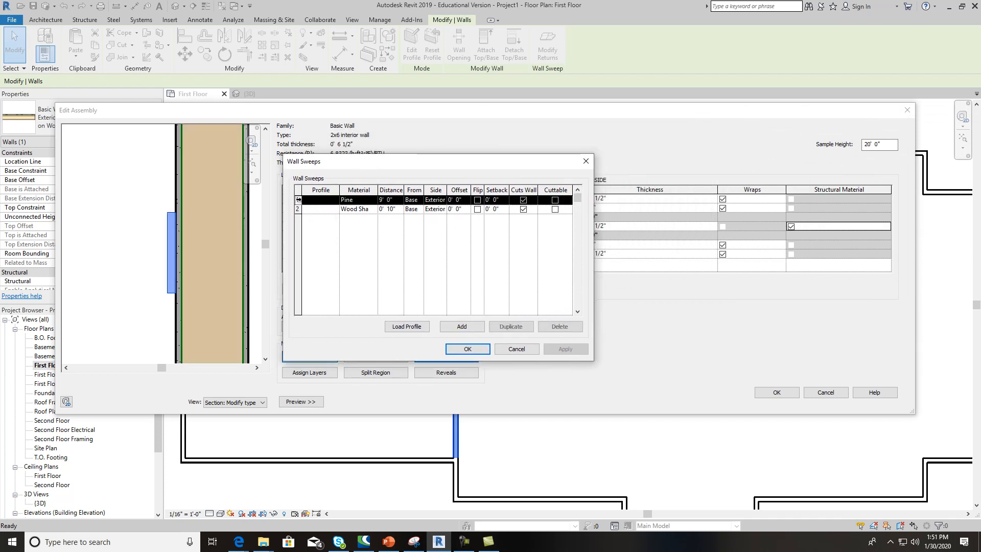
{"action": "left_click", "coordinate": [563, 323]}
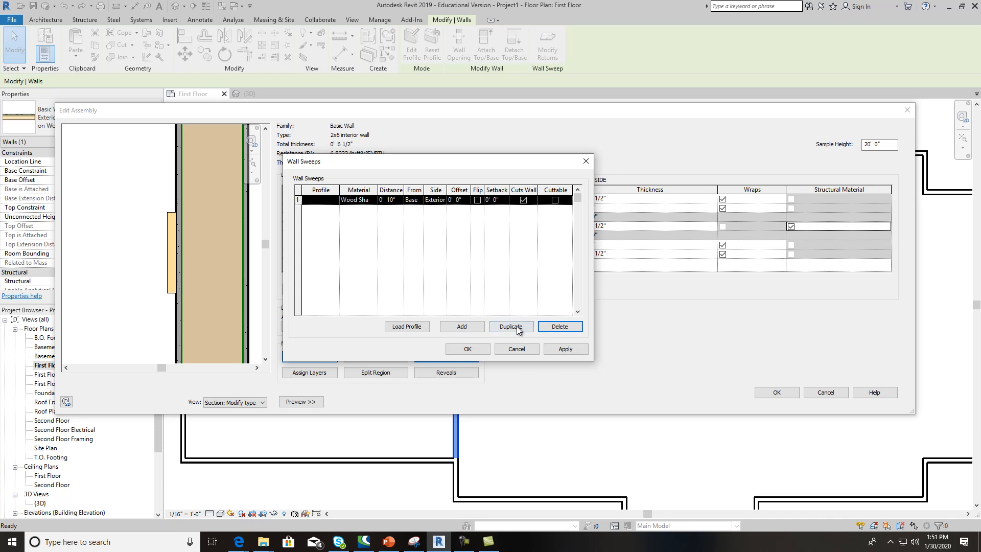
{"action": "left_click", "coordinate": [556, 327]}
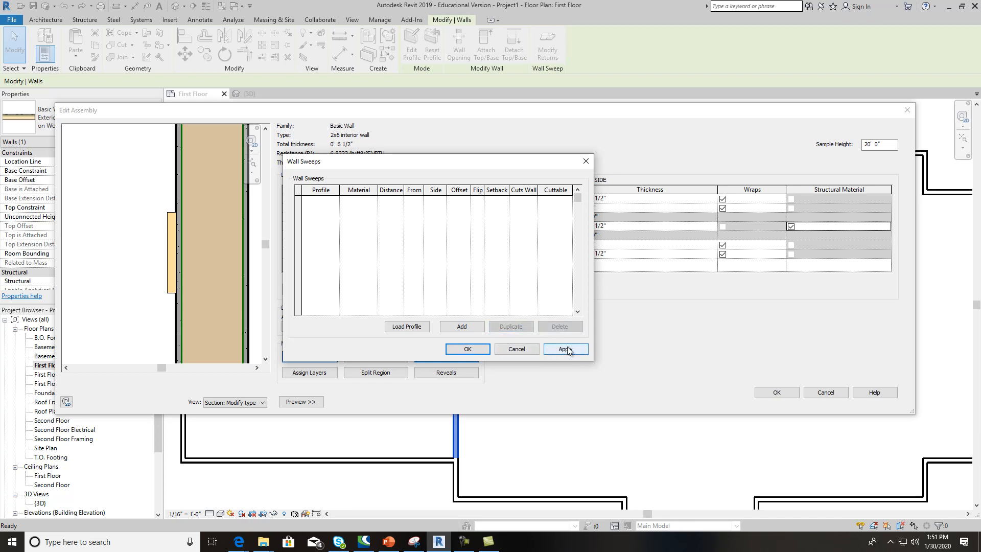
{"action": "left_click", "coordinate": [566, 348]}
{"action": "left_click", "coordinate": [462, 349]}
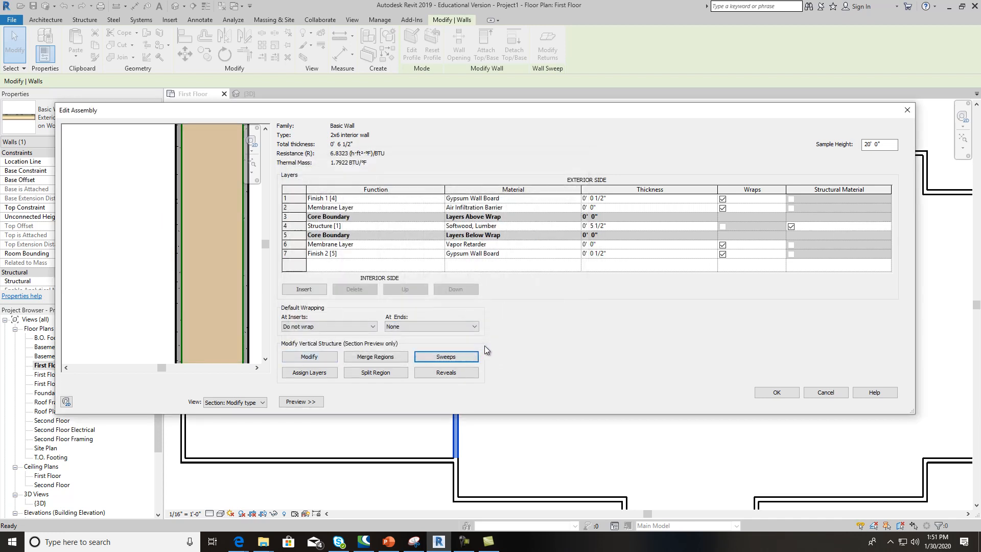
Accept the edited 2x6 interior wall assembly and its type properties, and deselect the wall.
{"action": "scroll", "coordinate": [185, 242], "scroll_direction": "down", "scroll_amount": 5}
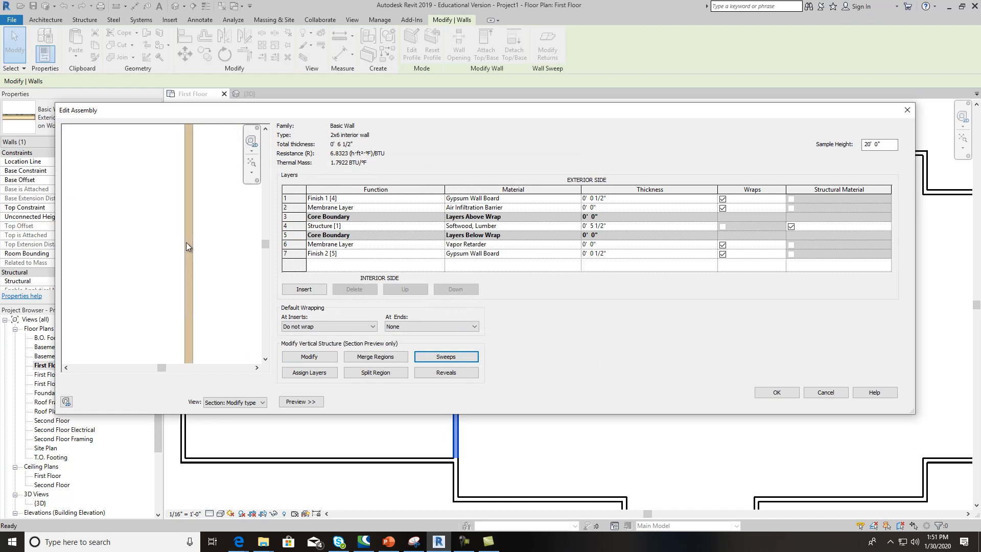
{"action": "left_click", "coordinate": [784, 393]}
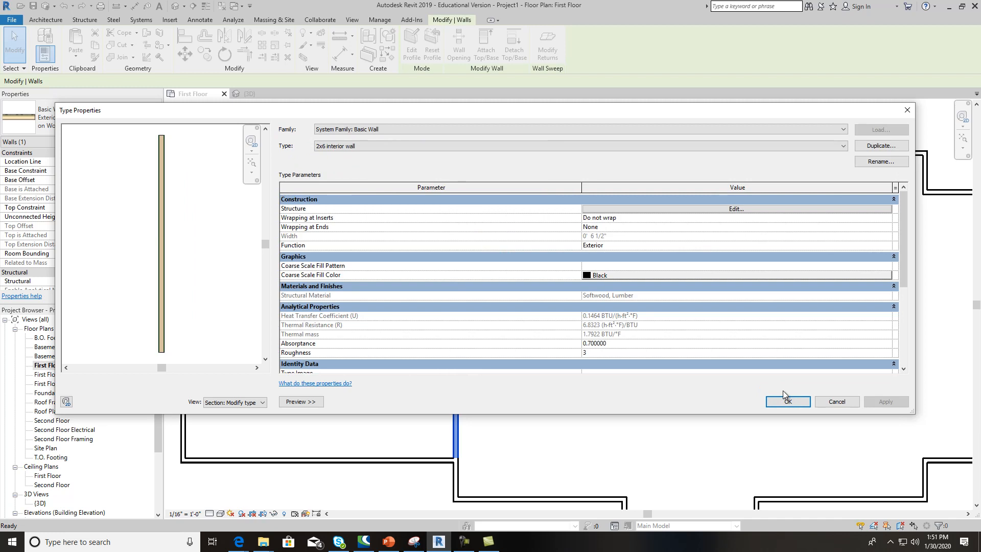
{"action": "left_click", "coordinate": [801, 403]}
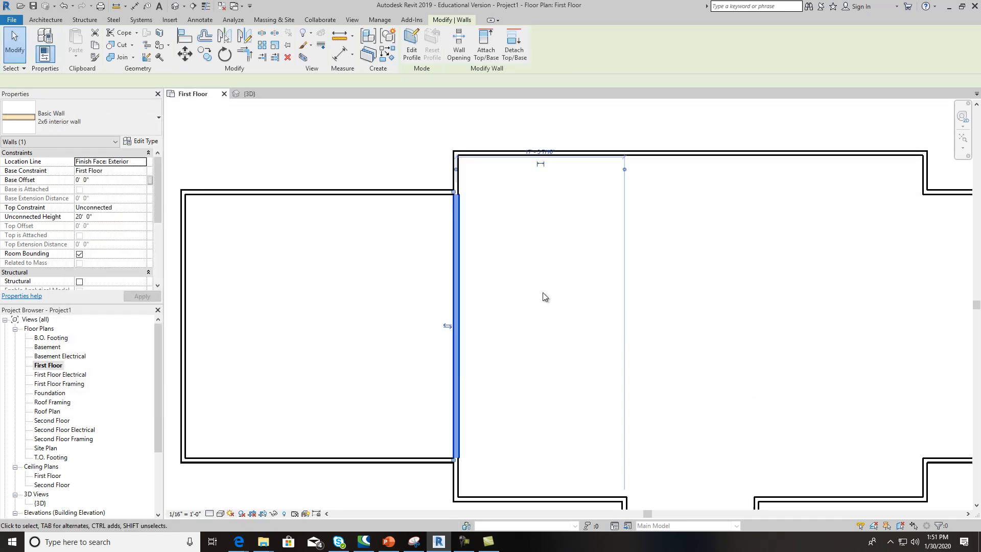
{"action": "left_click", "coordinate": [459, 262]}
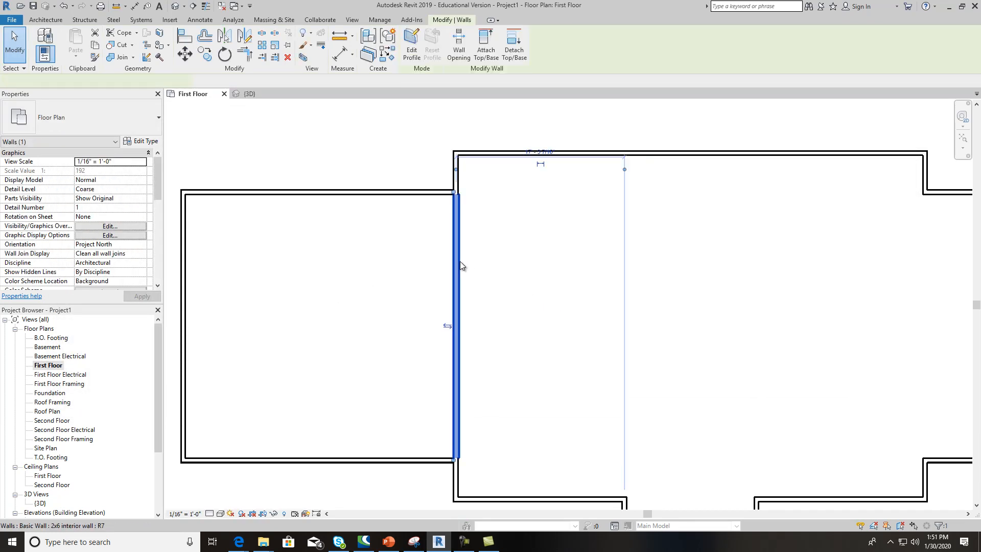
{"action": "left_click", "coordinate": [486, 160]}
Align the 2x6 interior wall's core face with the adjoining exterior wall's core face, preferring Faces of core, and lock the alignment.
{"action": "scroll", "coordinate": [467, 215], "scroll_direction": "up", "scroll_amount": 5}
{"action": "scroll", "coordinate": [447, 193], "scroll_direction": "up", "scroll_amount": 3}
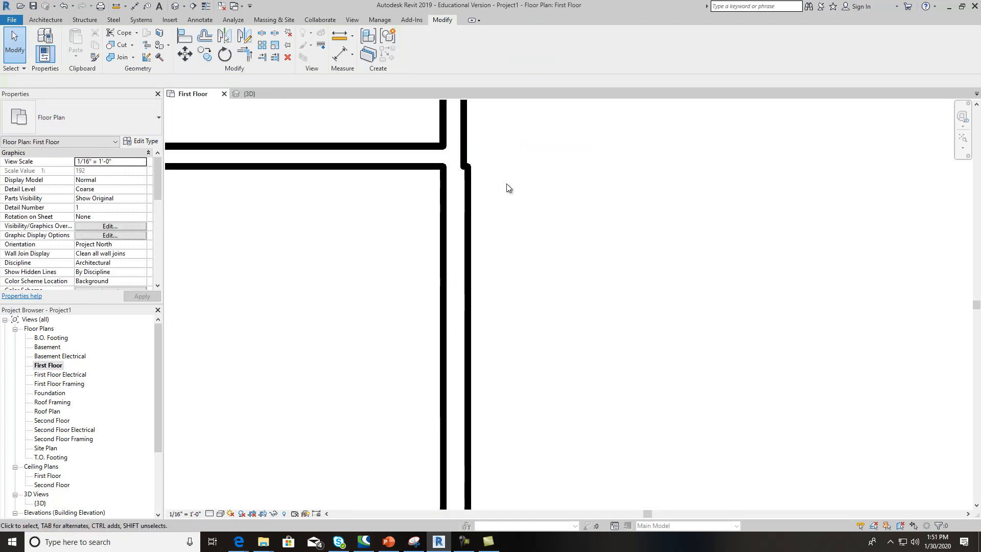
{"action": "scroll", "coordinate": [502, 184], "scroll_direction": "down", "scroll_amount": 1}
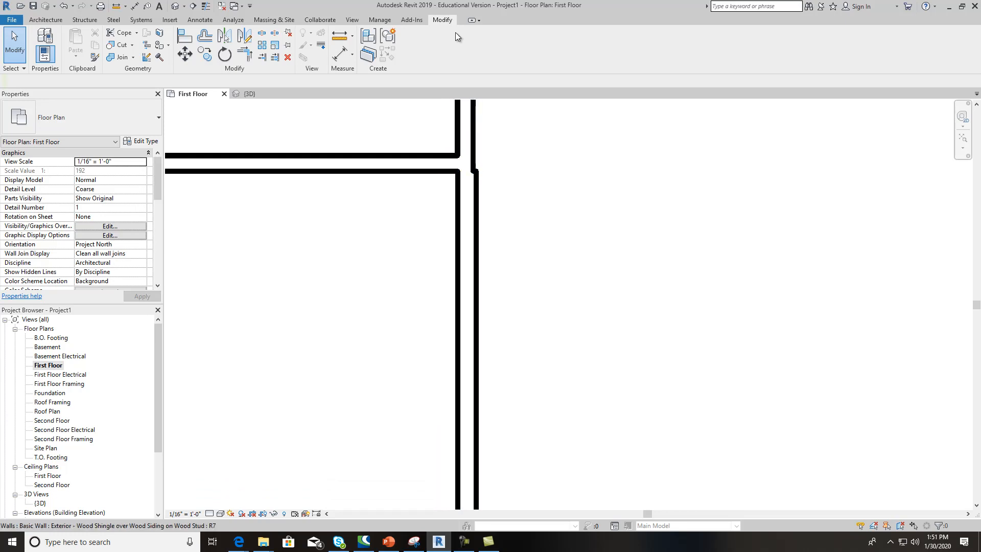
{"action": "middle_click_drag", "start_coordinate": [559, 152], "coordinate": [539, 203]}
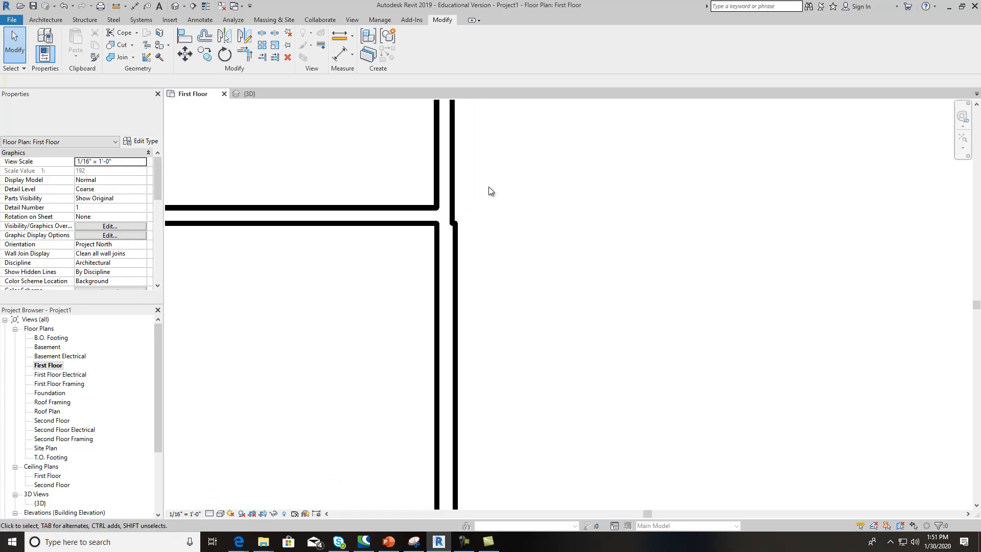
{"action": "left_click", "coordinate": [184, 37]}
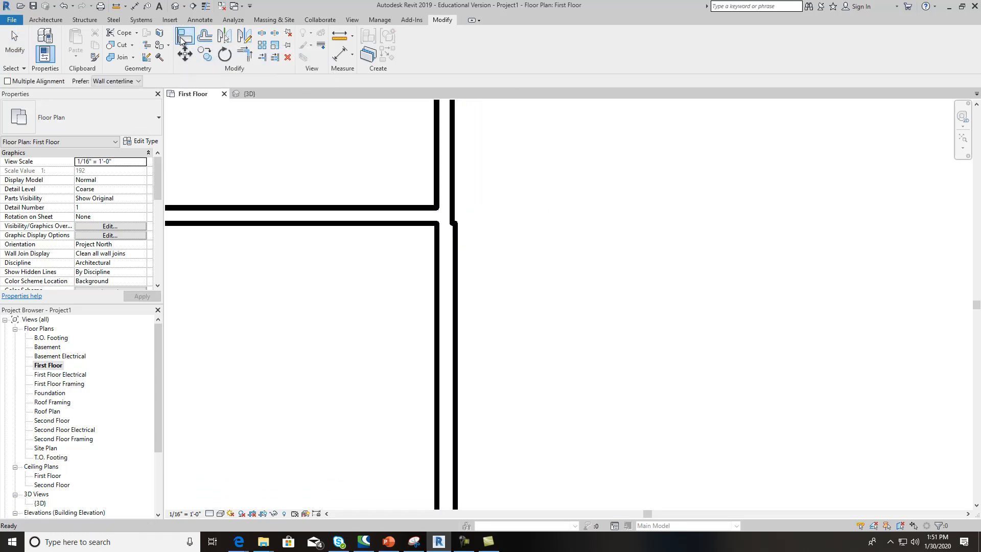
{"action": "left_click", "coordinate": [138, 81]}
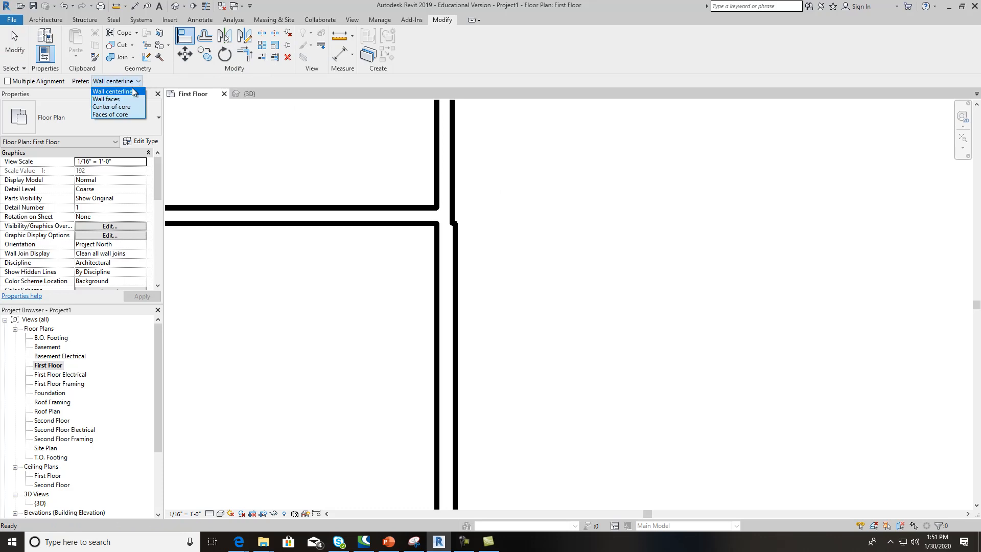
{"action": "left_click", "coordinate": [122, 116]}
{"action": "left_click", "coordinate": [451, 156]}
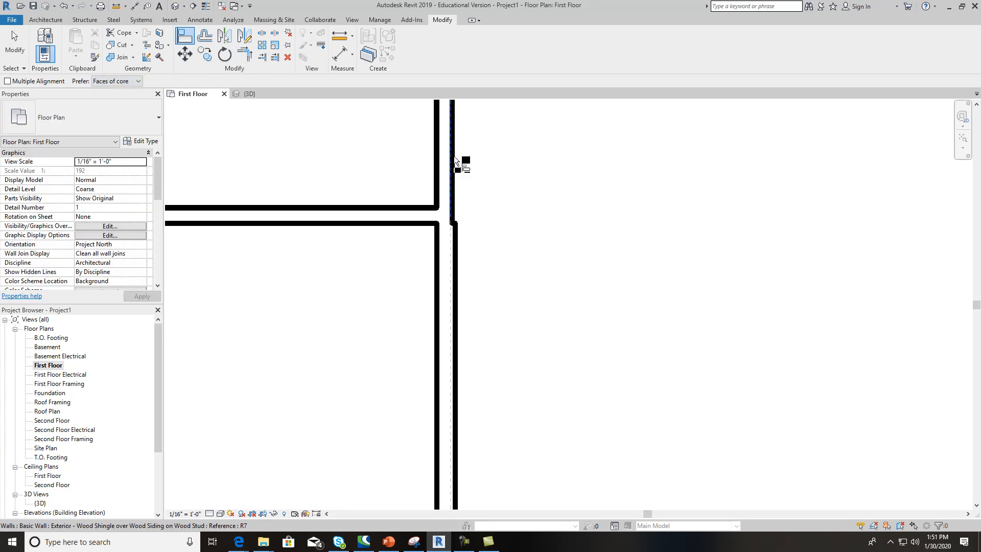
{"action": "left_click", "coordinate": [456, 271]}
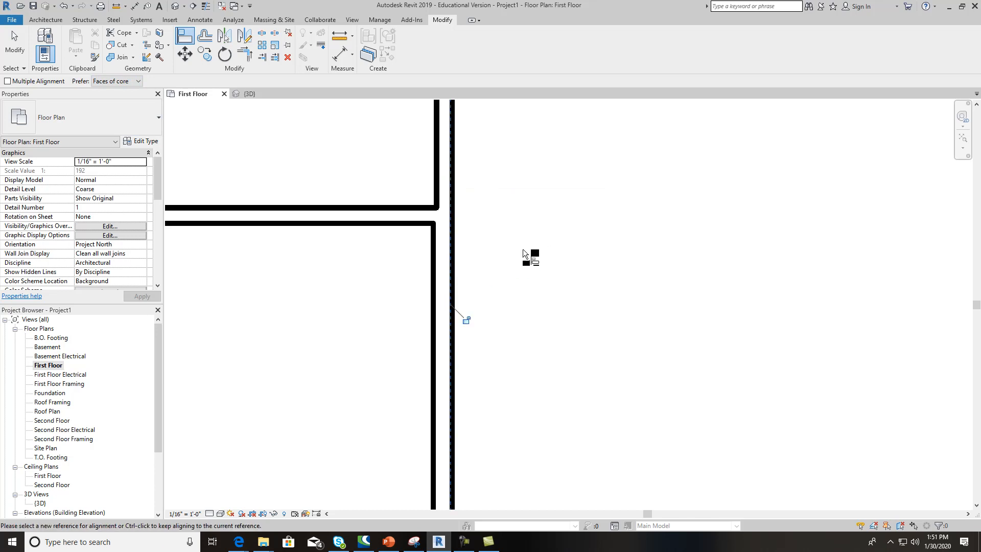
{"action": "left_click", "coordinate": [466, 320]}
Start placing an architectural wall of type Interior - 4 1/2" Partition.
{"action": "scroll", "coordinate": [576, 266], "scroll_direction": "down", "scroll_amount": 4}
{"action": "scroll", "coordinate": [668, 277], "scroll_direction": "down", "scroll_amount": 5}
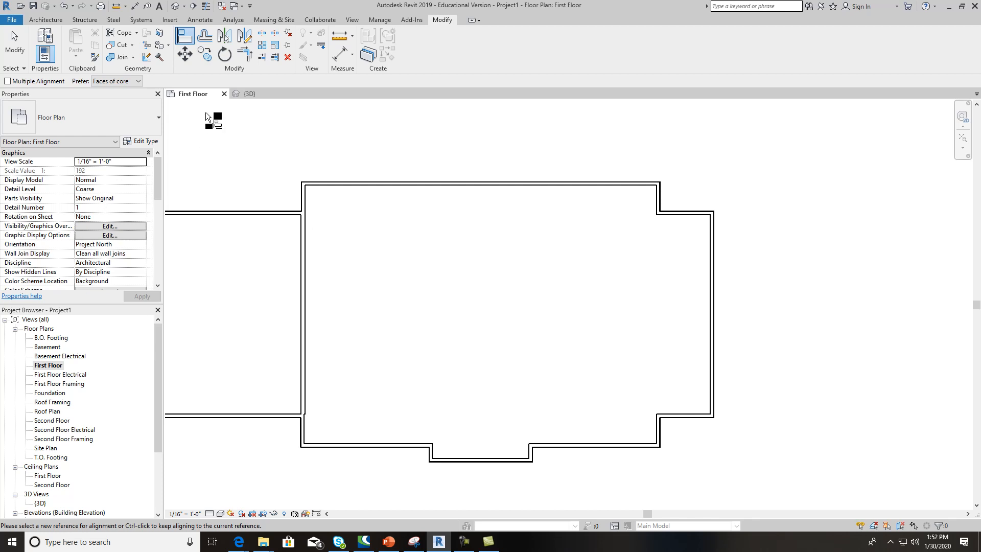
{"action": "left_click", "coordinate": [47, 19]}
{"action": "left_click", "coordinate": [45, 54]}
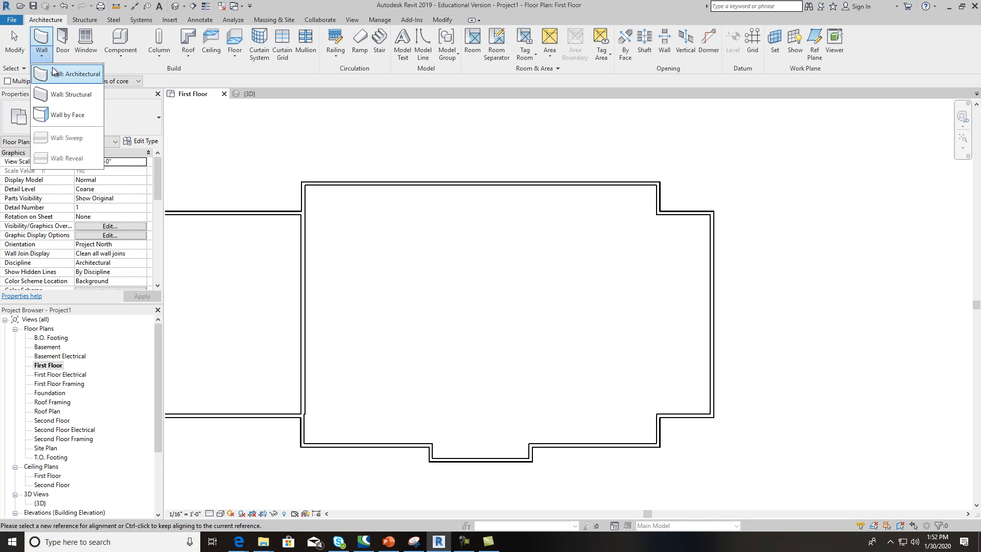
{"action": "left_click", "coordinate": [64, 75]}
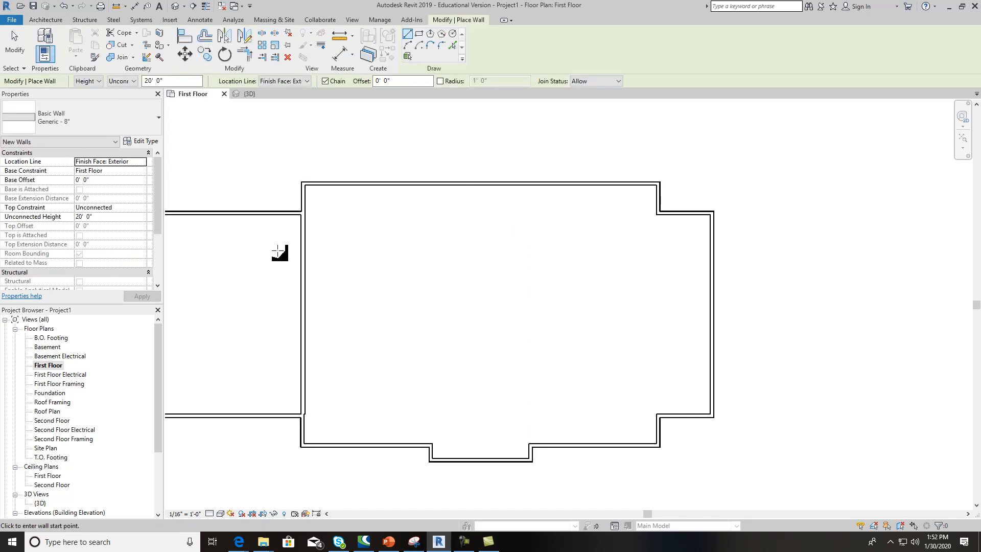
{"action": "left_click", "coordinate": [139, 128]}
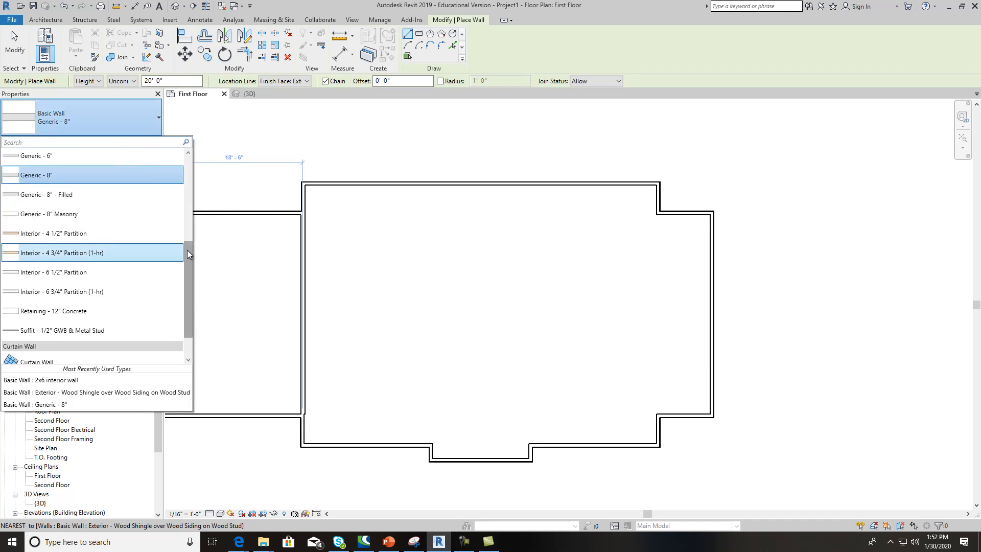
{"action": "left_click", "coordinate": [62, 234]}
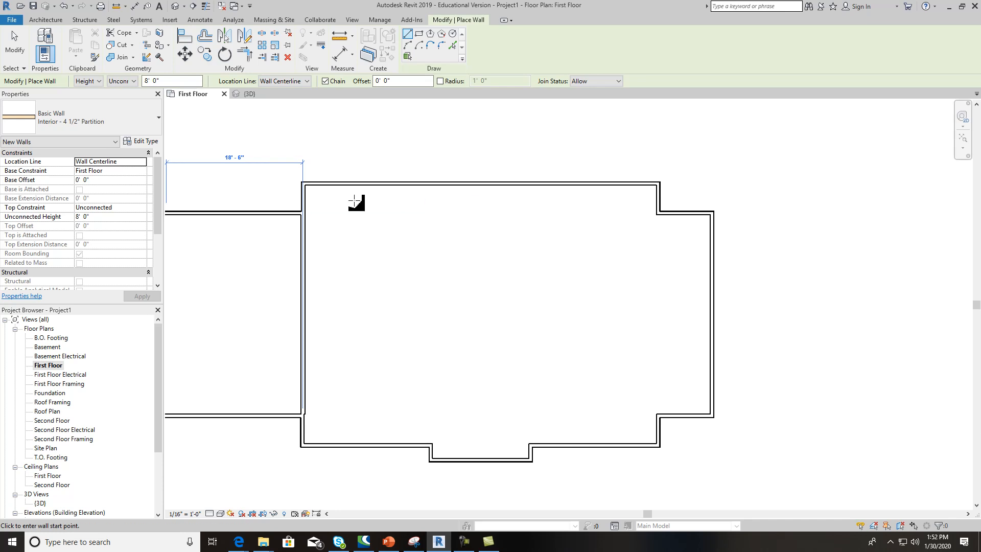
Duplicate the 4 1/2" partition wall type under the name "Interior 2x4".
{"action": "left_click", "coordinate": [137, 142]}
{"action": "left_click", "coordinate": [877, 147]}
{"action": "left_click", "coordinate": [487, 283]}
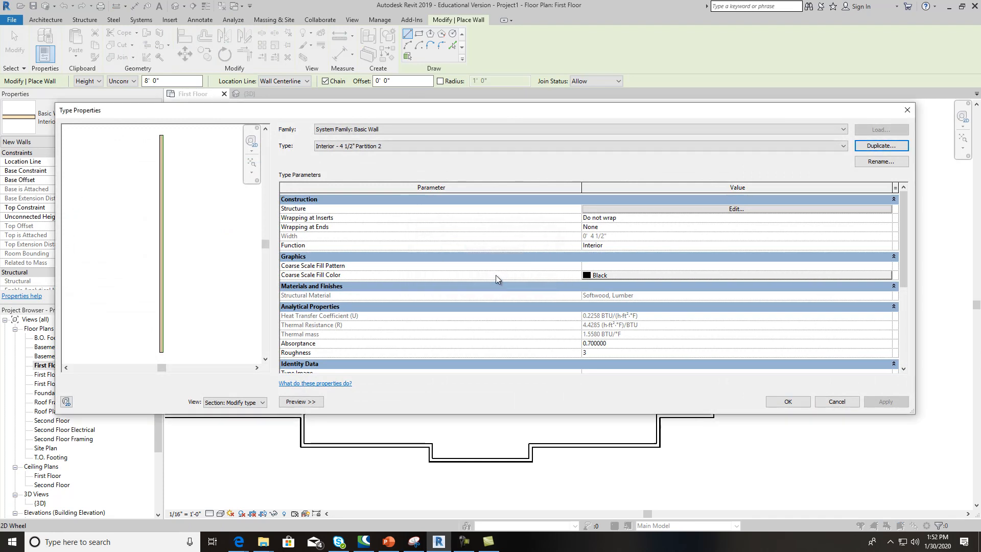
{"action": "left_click", "coordinate": [893, 147]}
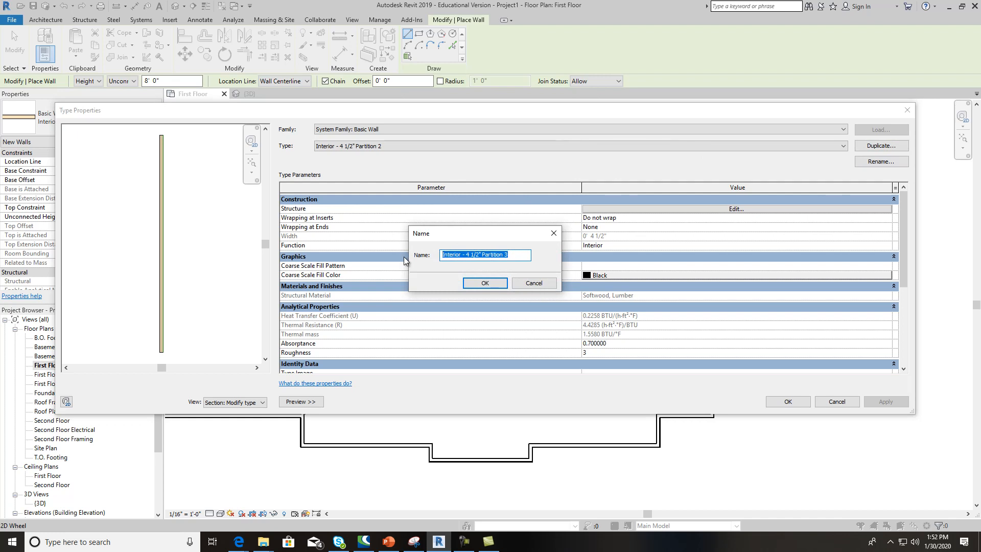
{"action": "type", "text": "Interior 2x4"}
{"action": "left_click", "coordinate": [485, 283]}
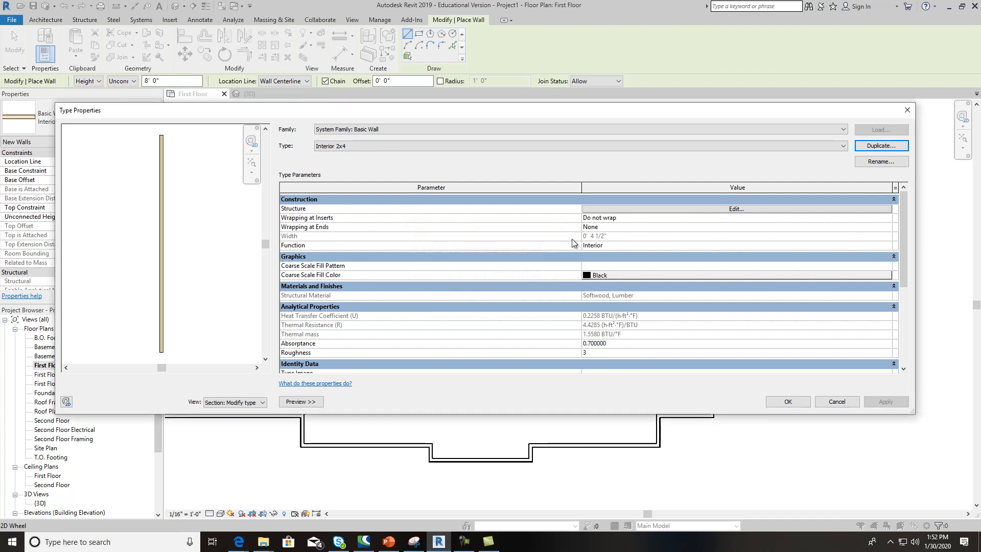
Check the layer structure of the Interior 2x4 wall type and accept the type.
{"action": "left_click", "coordinate": [697, 209]}
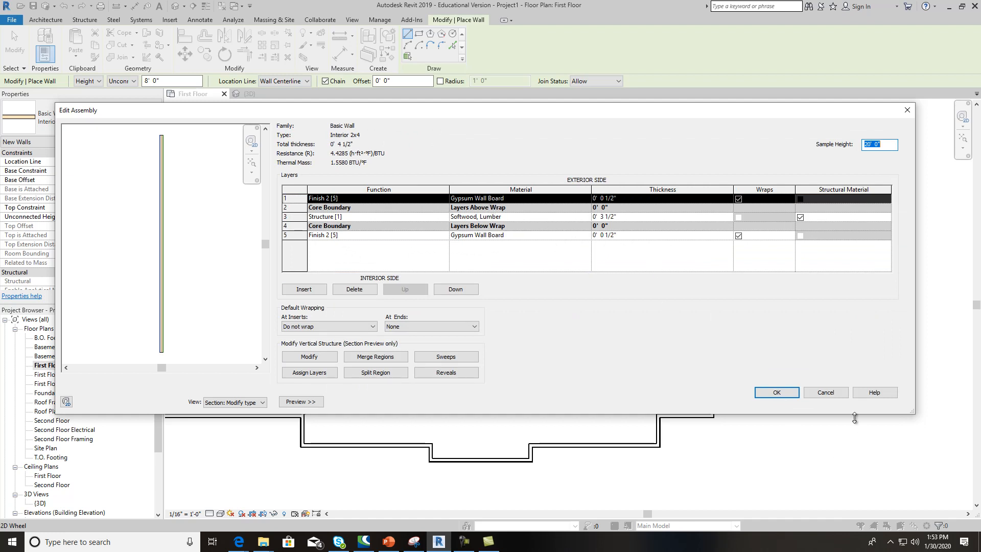
{"action": "left_click", "coordinate": [771, 392]}
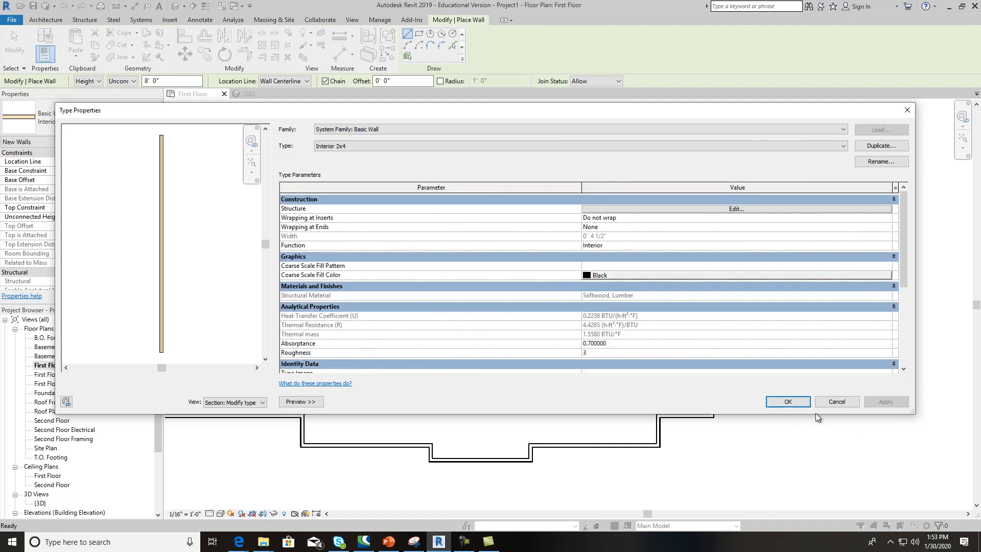
{"action": "left_click", "coordinate": [790, 402]}
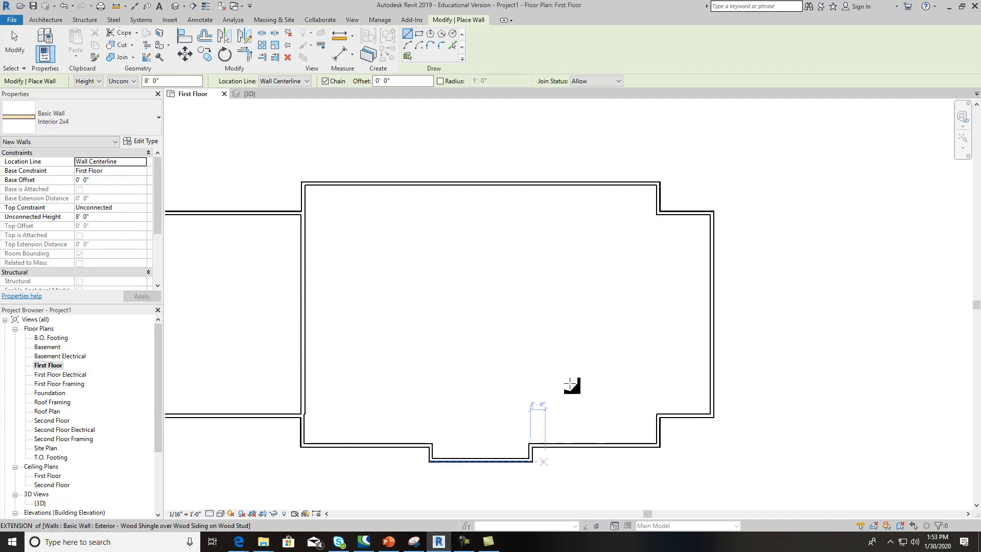
Switch to the browser's Interior Walls drawing and arrange it in its own window side by side with Revit.
{"action": "mouse_move", "coordinate": [244, 545]}
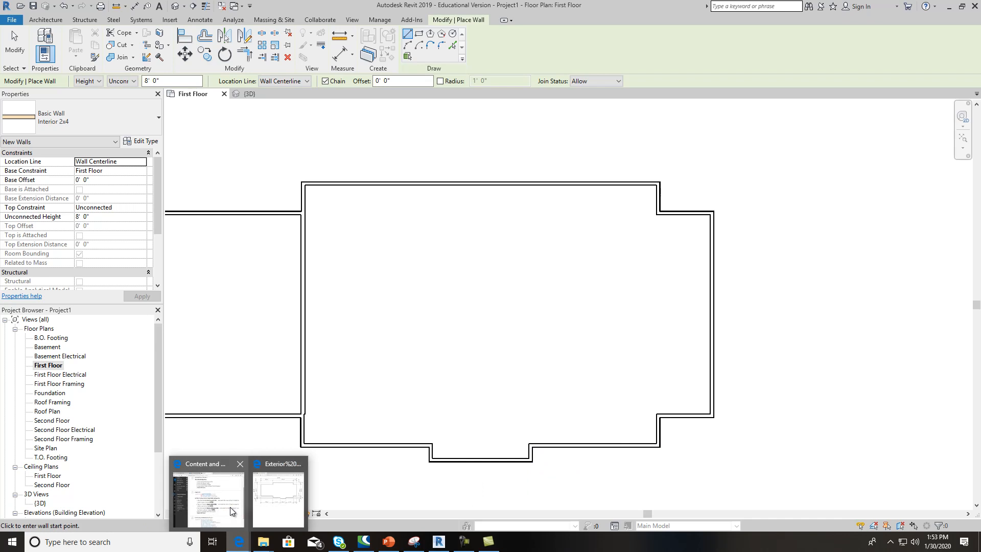
{"action": "left_click", "coordinate": [263, 511]}
{"action": "left_click", "coordinate": [314, 215]}
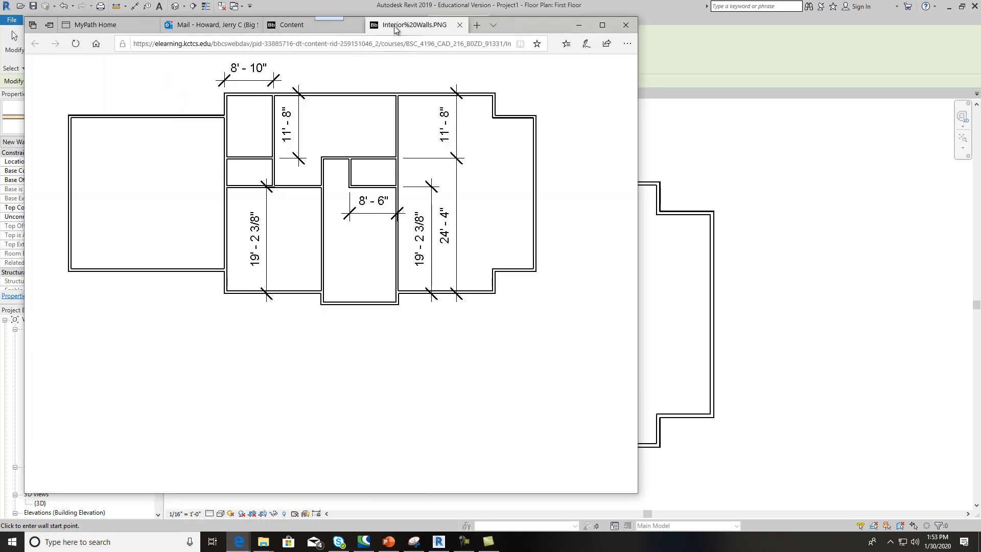
{"action": "left_click_drag", "start_coordinate": [394, 26], "coordinate": [51, 148]}
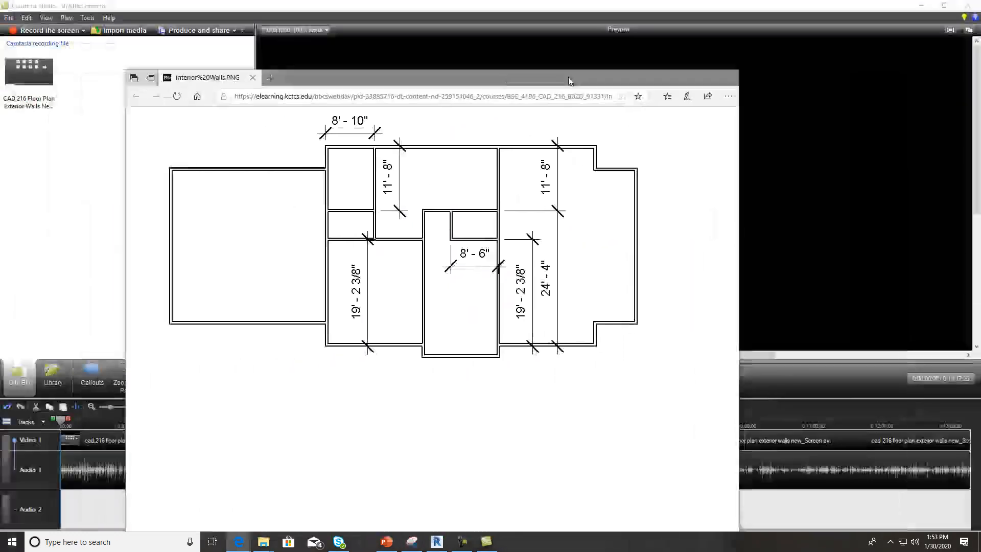
{"action": "left_click_drag", "start_coordinate": [490, 69], "coordinate": [1, 72]}
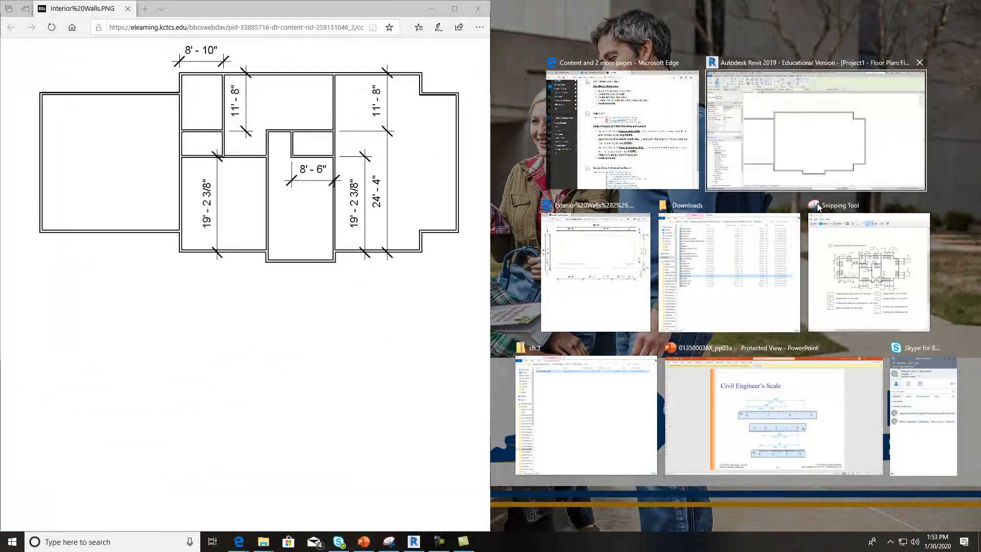
{"action": "left_click", "coordinate": [892, 142]}
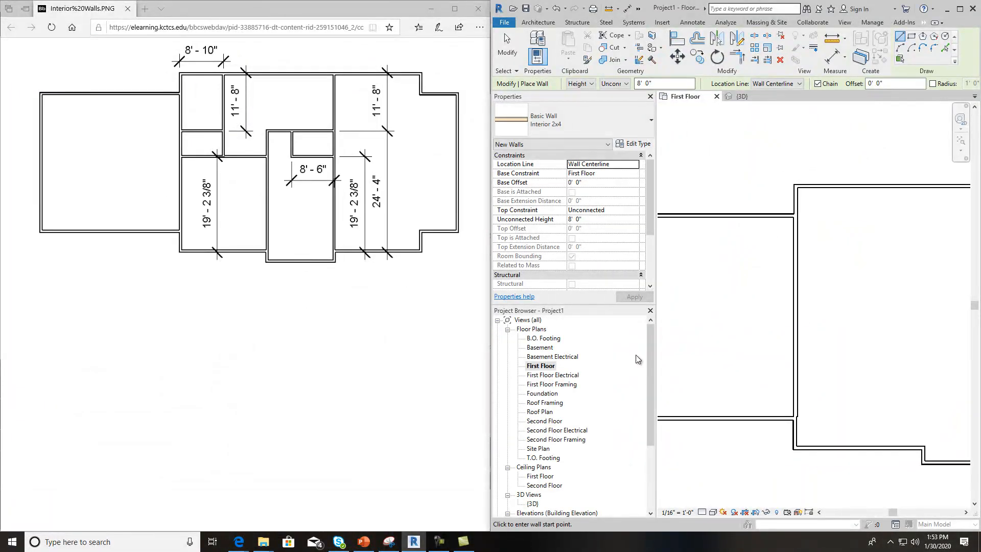
End the Wall command on the first floor plan.
{"action": "scroll", "coordinate": [846, 327], "scroll_direction": "down", "scroll_amount": 1}
{"action": "scroll", "coordinate": [830, 287], "scroll_direction": "up", "scroll_amount": 2}
{"action": "scroll", "coordinate": [871, 323], "scroll_direction": "down", "scroll_amount": 2}
{"action": "key", "text": "Escape"}
{"action": "key", "text": "Escape"}
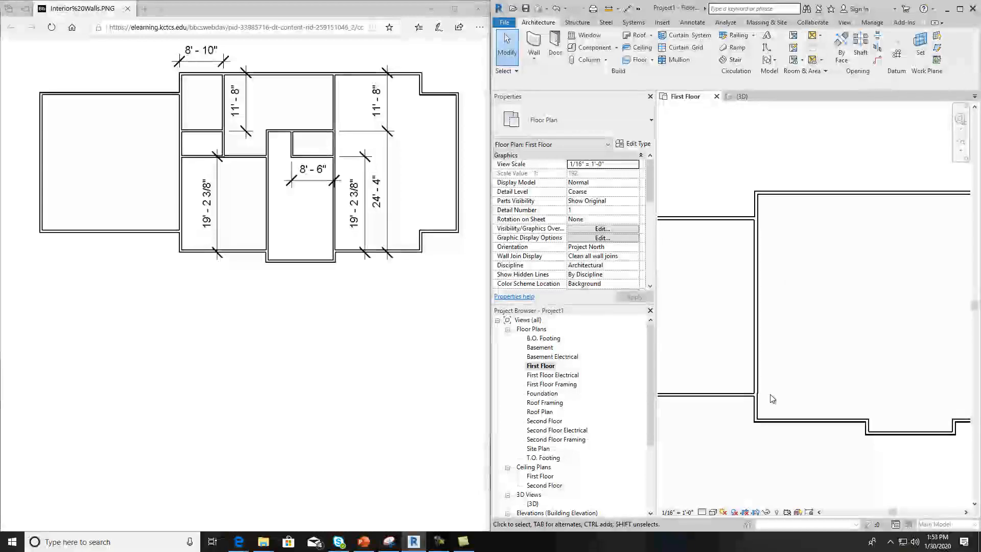
Place a chained aligned dimension above the floor plan, spanning the garage block, the main block and the end projection.
{"action": "scroll", "coordinate": [777, 352], "scroll_direction": "down", "scroll_amount": 2}
{"action": "scroll", "coordinate": [807, 341], "scroll_direction": "down", "scroll_amount": 1}
{"action": "scroll", "coordinate": [792, 341], "scroll_direction": "up", "scroll_amount": 4}
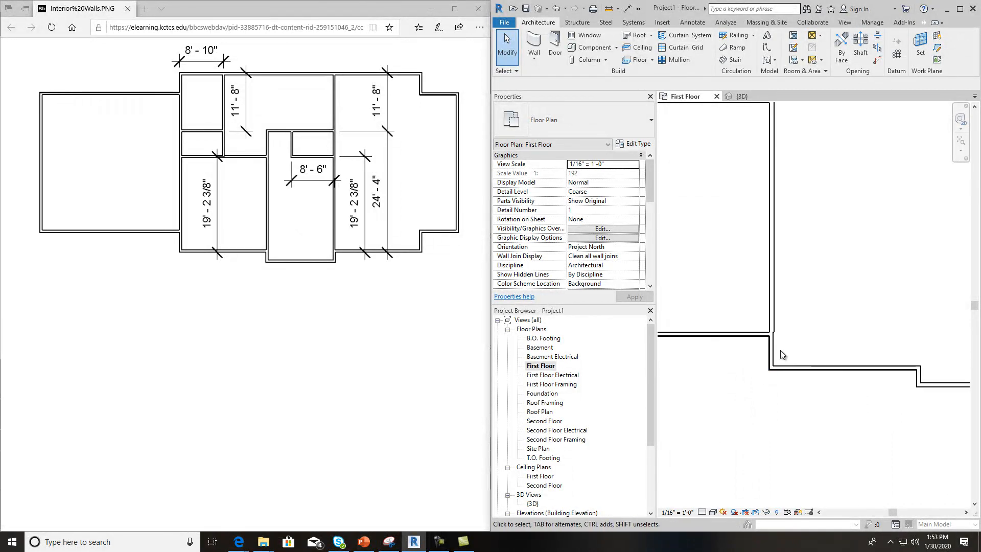
{"action": "scroll", "coordinate": [782, 350], "scroll_direction": "down", "scroll_amount": 3}
{"action": "middle_click_drag", "start_coordinate": [827, 295], "coordinate": [797, 301]}
{"action": "scroll", "coordinate": [788, 306], "scroll_direction": "down", "scroll_amount": 1}
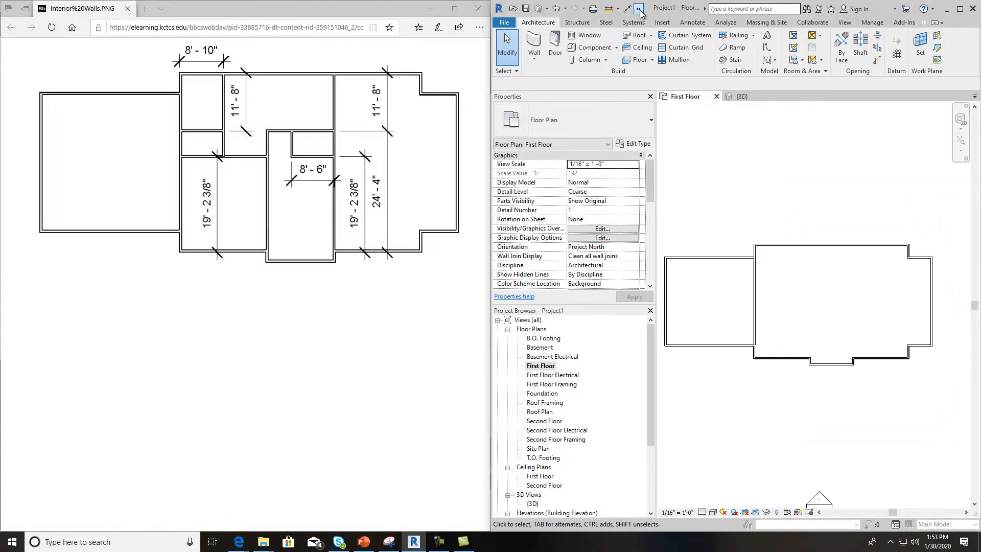
{"action": "left_click", "coordinate": [692, 22]}
{"action": "left_click", "coordinate": [534, 46]}
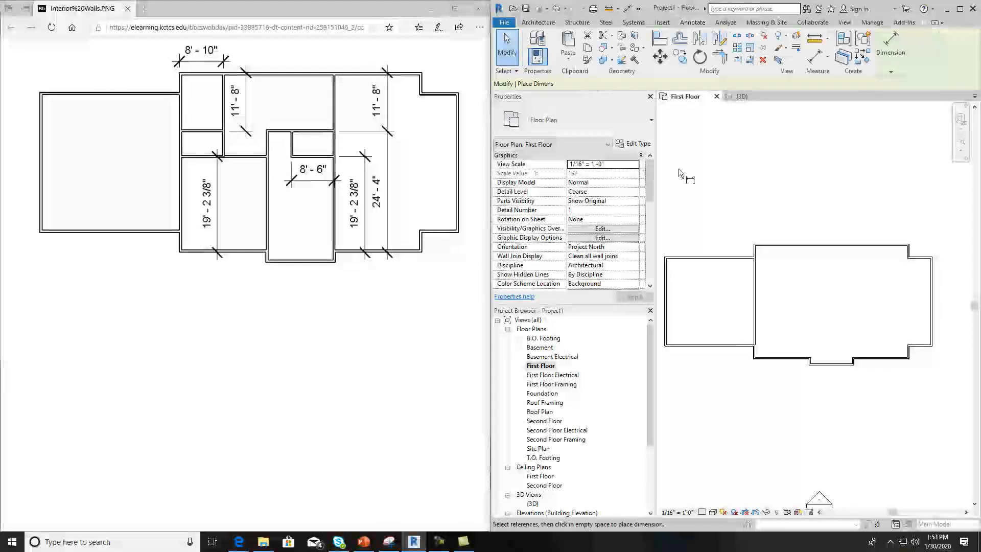
{"action": "left_click", "coordinate": [664, 277]}
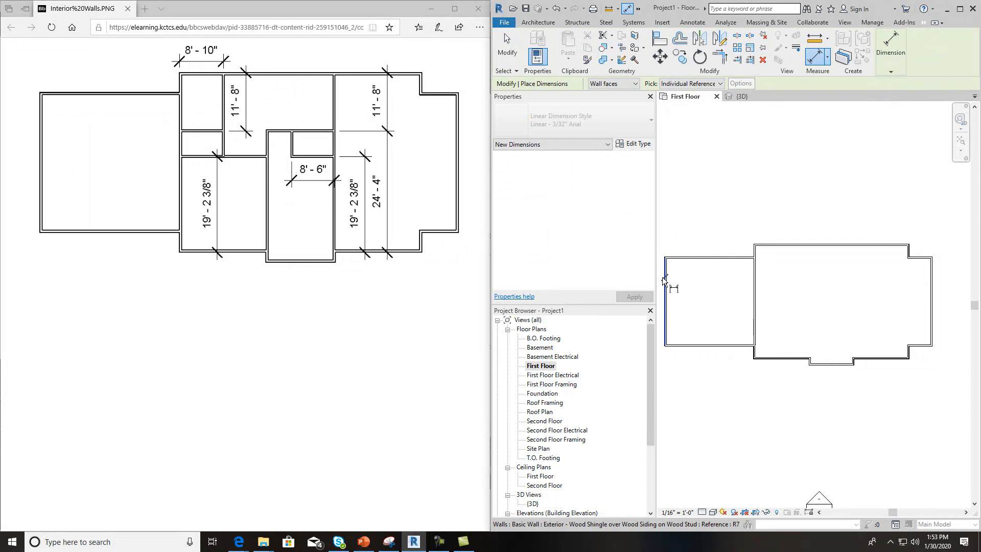
{"action": "left_click", "coordinate": [755, 248]}
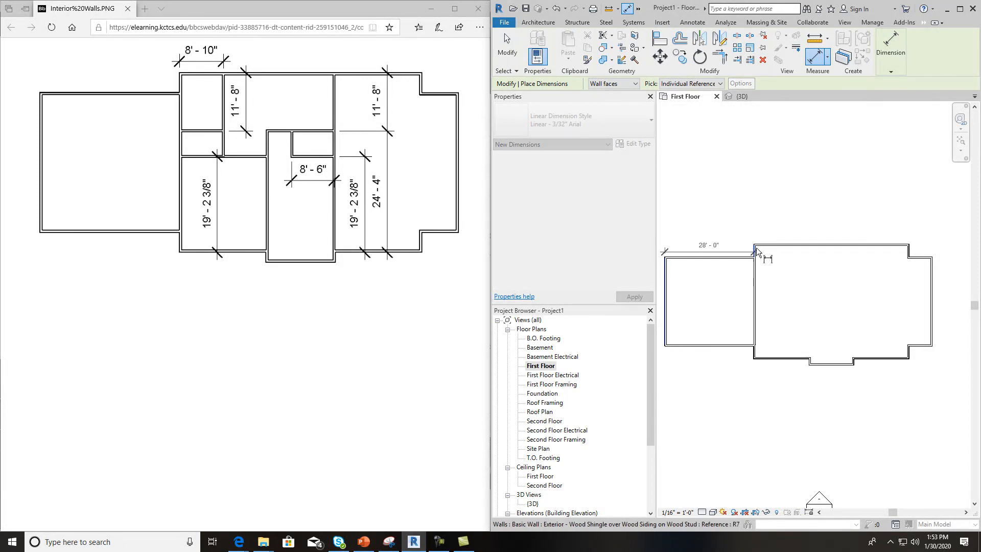
{"action": "left_click", "coordinate": [913, 249]}
{"action": "left_click", "coordinate": [934, 265]}
{"action": "left_click", "coordinate": [764, 212]}
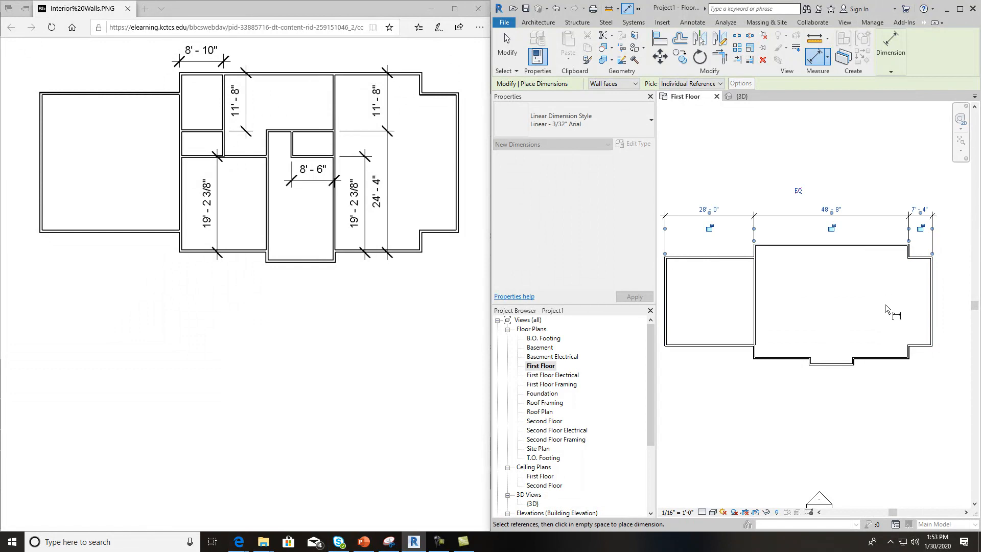
Dimension the garage block's width below the plan, from its outer side wall to the main block's short exterior wall.
{"action": "left_click", "coordinate": [666, 332]}
{"action": "left_click", "coordinate": [753, 354]}
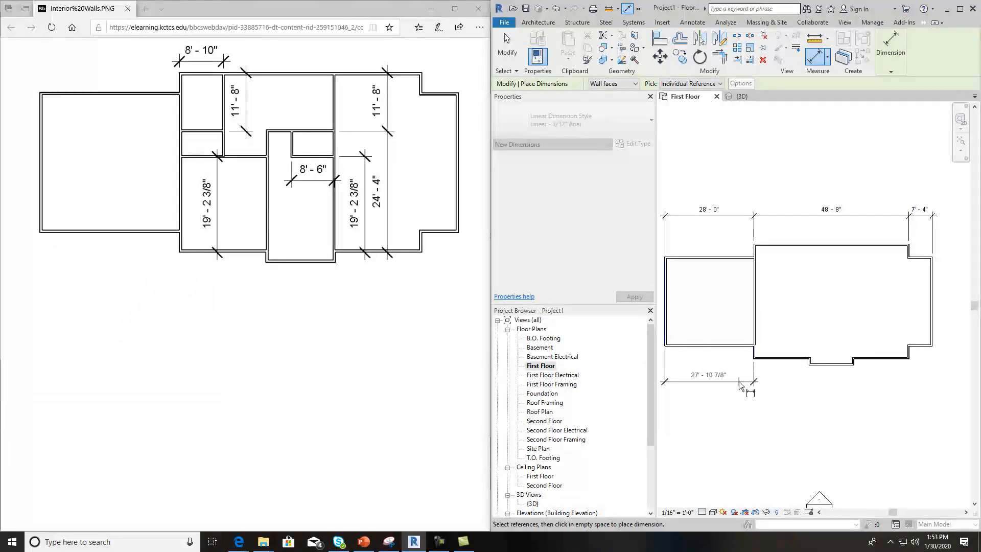
{"action": "left_click", "coordinate": [742, 377]}
{"action": "scroll", "coordinate": [758, 369], "scroll_direction": "up", "scroll_amount": 5}
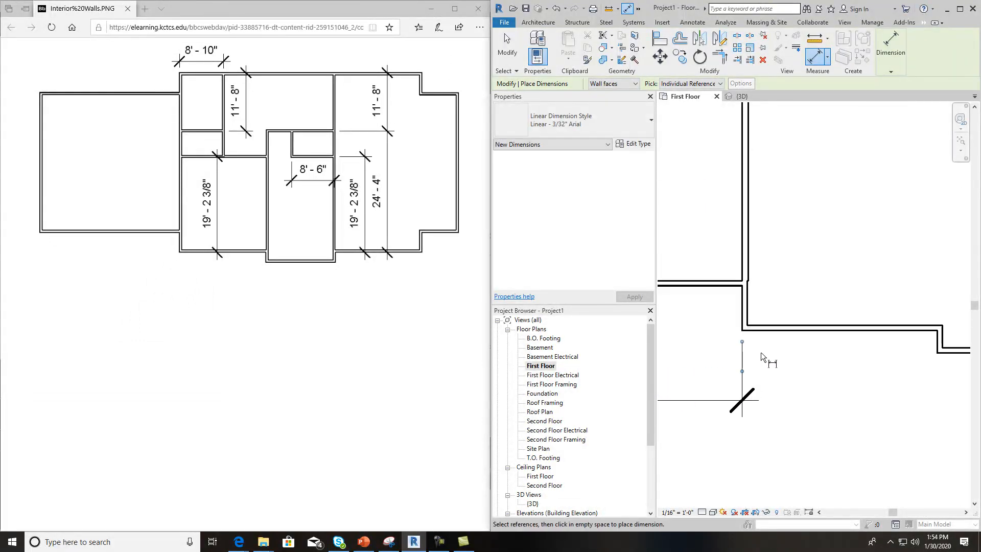
{"action": "key", "text": "Escape"}
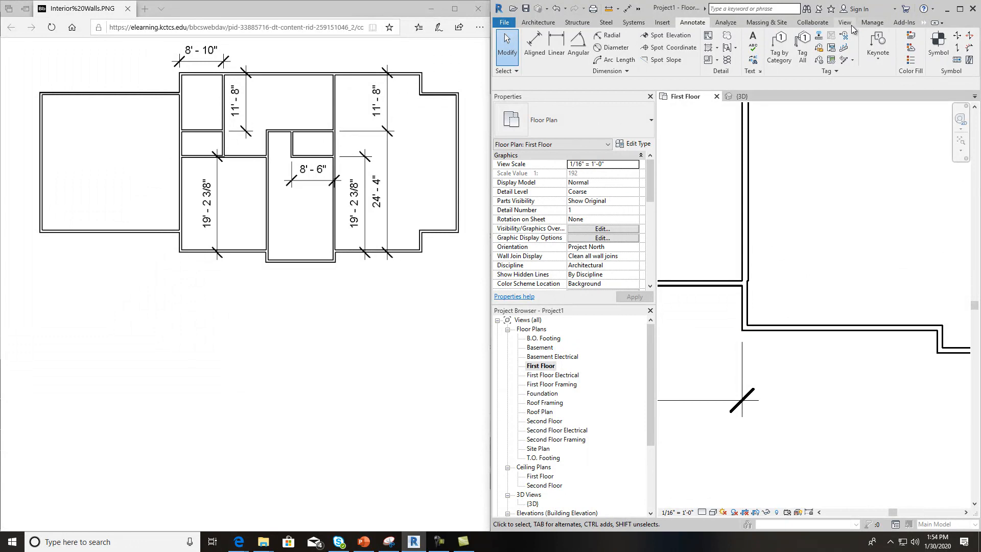
Maximize the Revit window and align the short exterior wall at the garage's front corner with the face of the 2x6 interior wall.
{"action": "scroll", "coordinate": [838, 154], "scroll_direction": "down", "scroll_amount": 1}
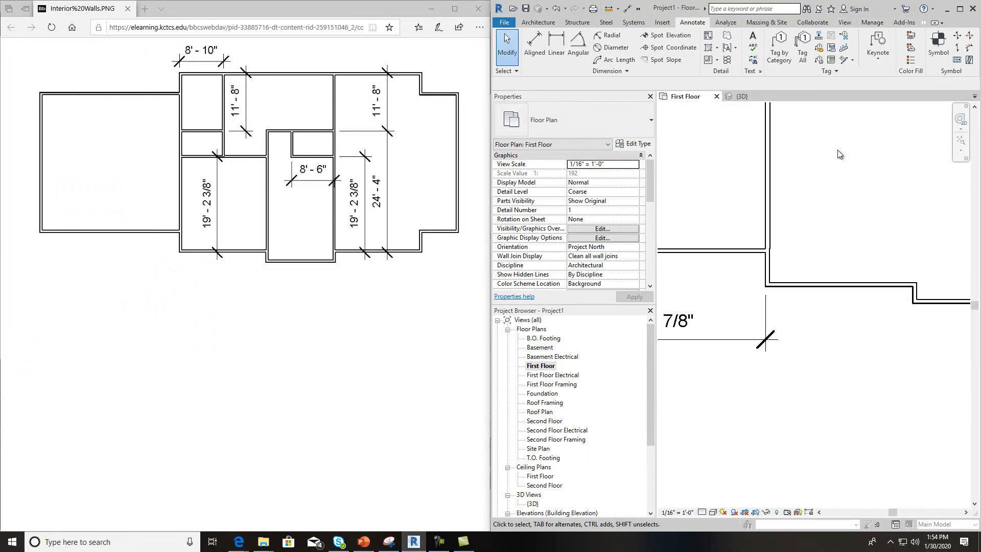
{"action": "left_click", "coordinate": [959, 8]}
{"action": "middle_click_drag", "start_coordinate": [553, 302], "coordinate": [632, 342]}
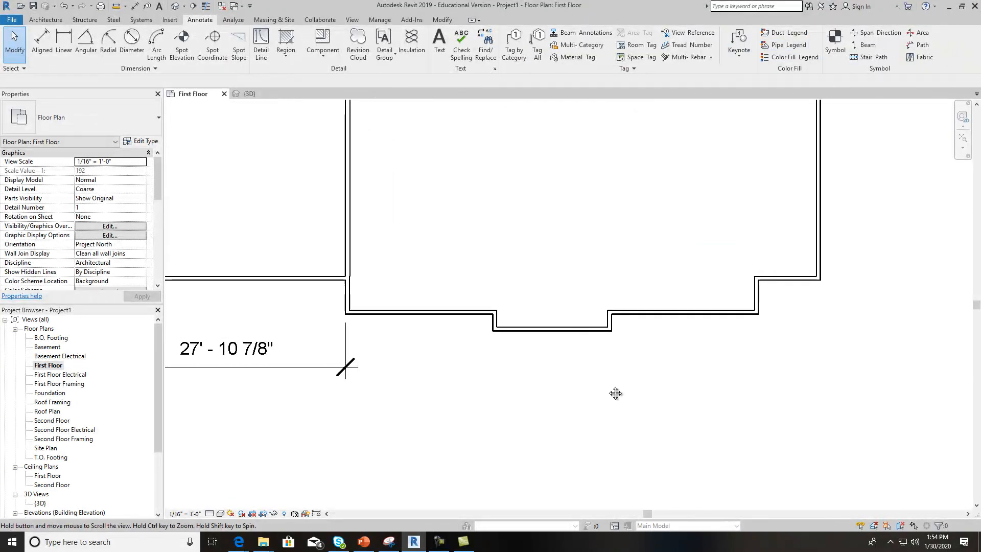
{"action": "left_click", "coordinate": [437, 20]}
{"action": "left_click", "coordinate": [185, 36]}
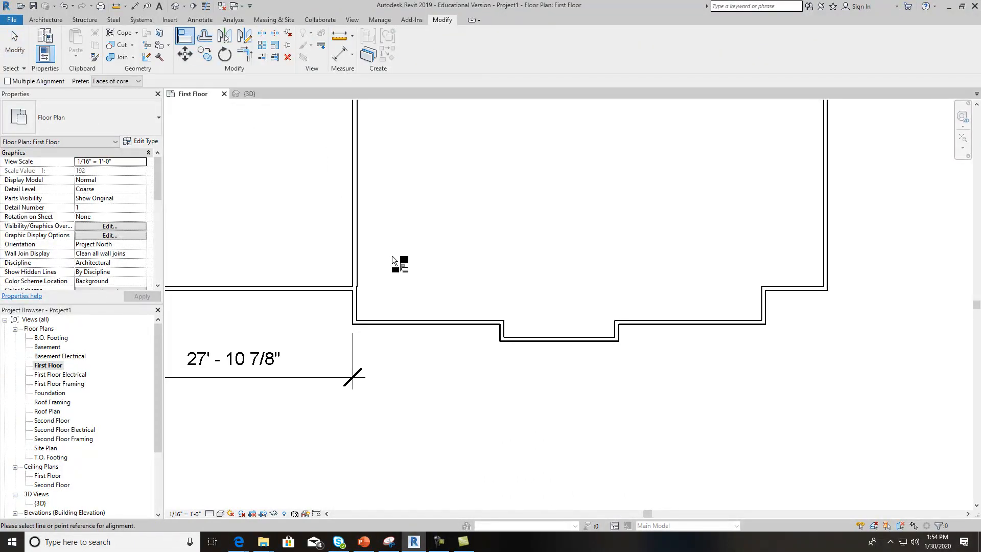
{"action": "left_click", "coordinate": [359, 276]}
{"action": "left_click", "coordinate": [356, 299]}
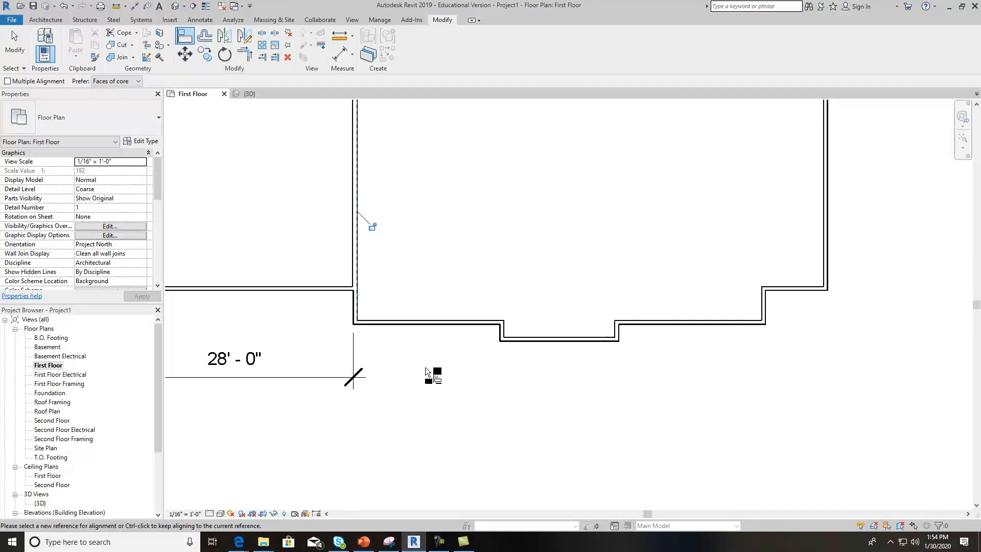
{"action": "key", "text": "Escape"}
Inspect the 2x6 interior wall and the adjoining short exterior wall for their alignment.
{"action": "left_click", "coordinate": [355, 248]}
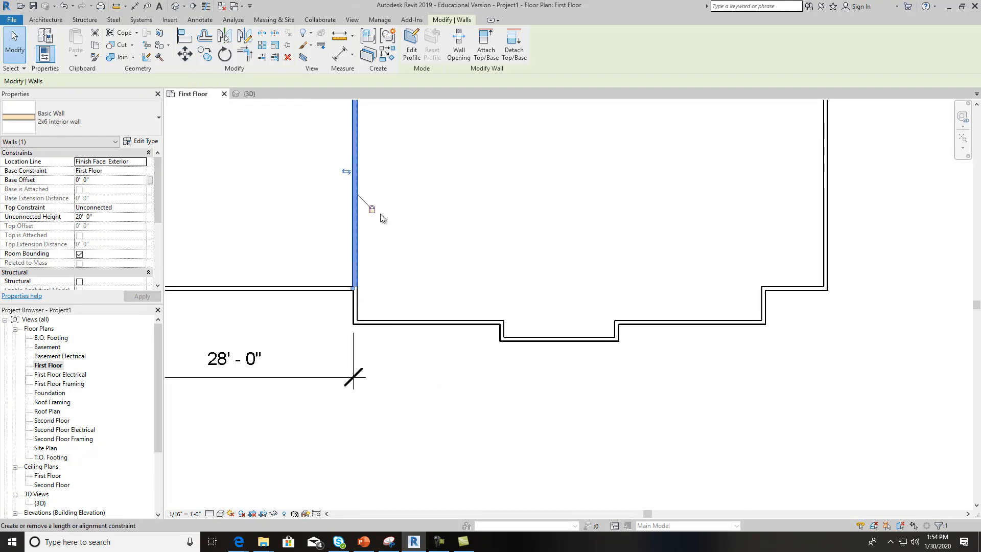
{"action": "left_click", "coordinate": [355, 305]}
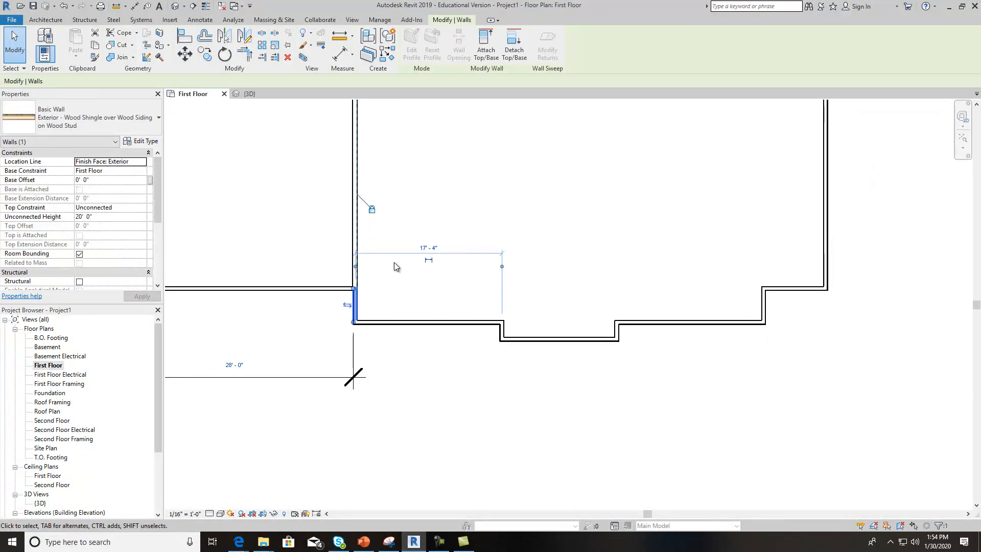
{"action": "left_click", "coordinate": [440, 366]}
{"action": "scroll", "coordinate": [442, 368], "scroll_direction": "down", "scroll_amount": 2}
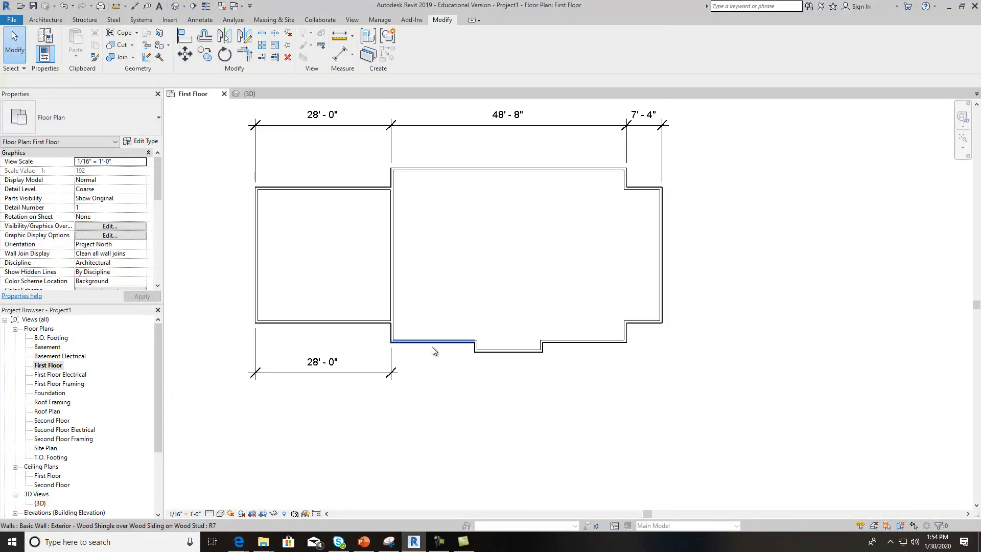
{"action": "left_click", "coordinate": [196, 21]}
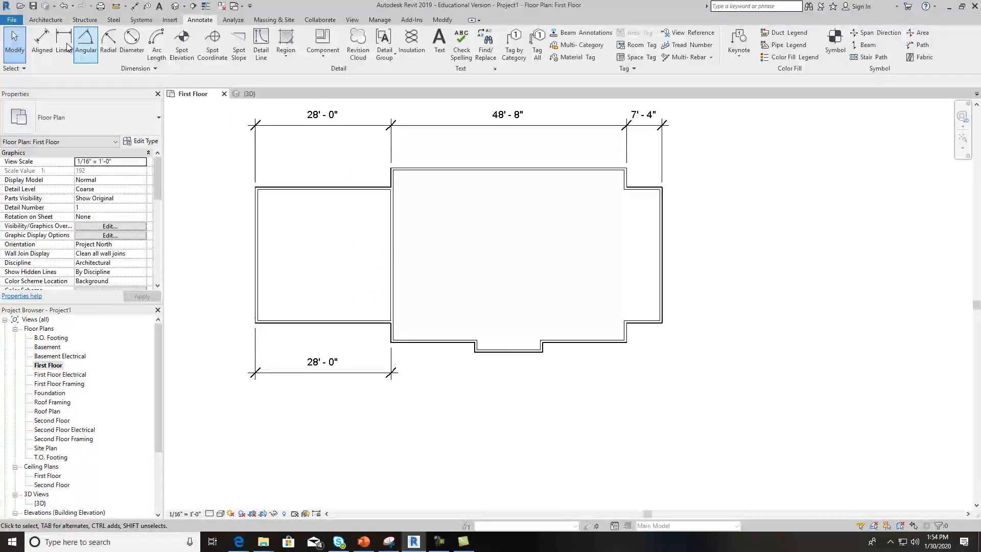
{"action": "left_click", "coordinate": [42, 43]}
{"action": "left_click", "coordinate": [389, 340]}
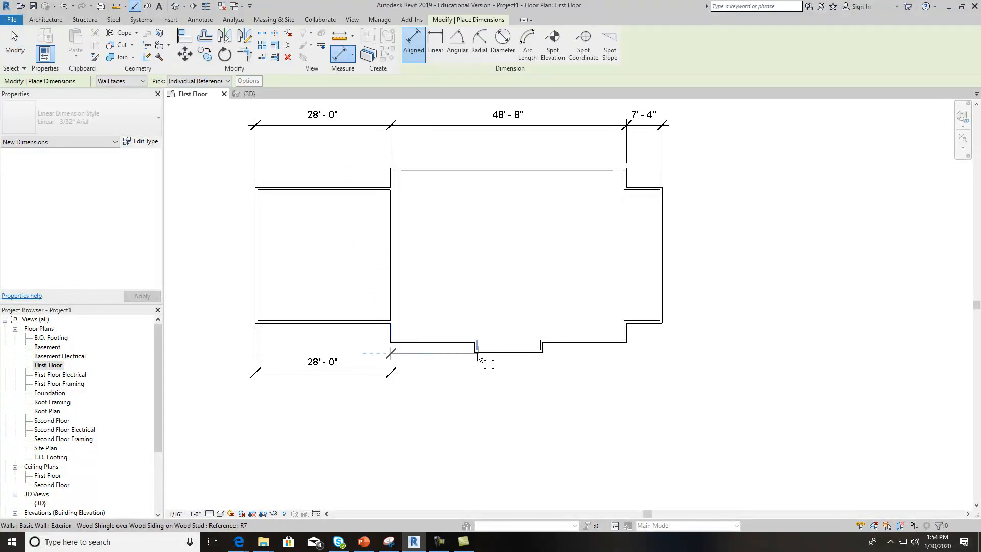
{"action": "left_click", "coordinate": [474, 348]}
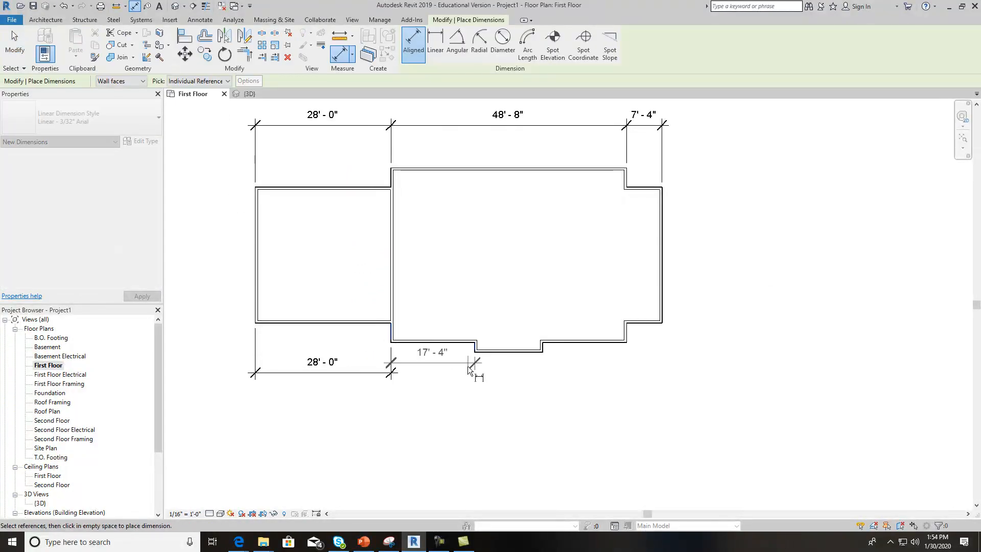
{"action": "left_click", "coordinate": [545, 349]}
{"action": "left_click", "coordinate": [627, 341]}
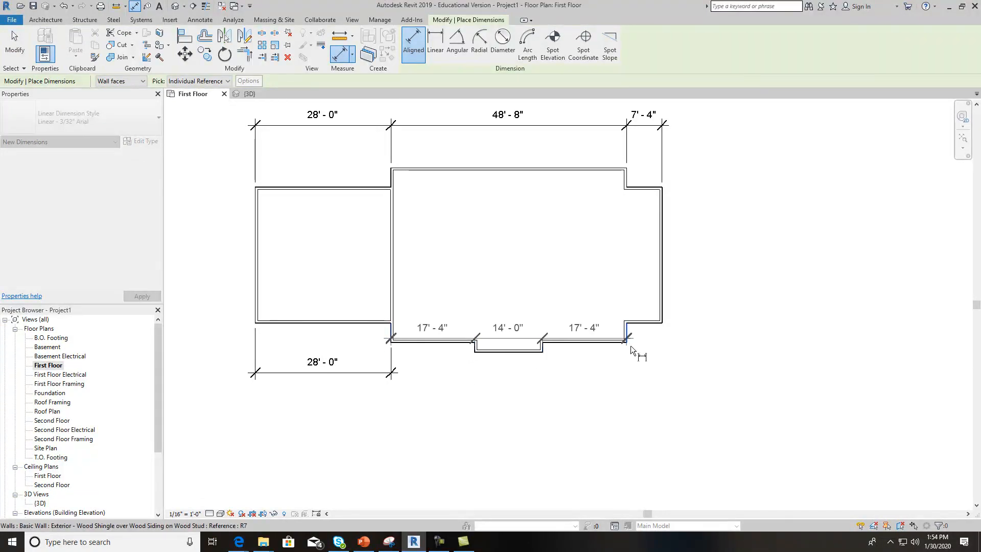
{"action": "left_click", "coordinate": [663, 311]}
{"action": "key", "text": "Escape"}
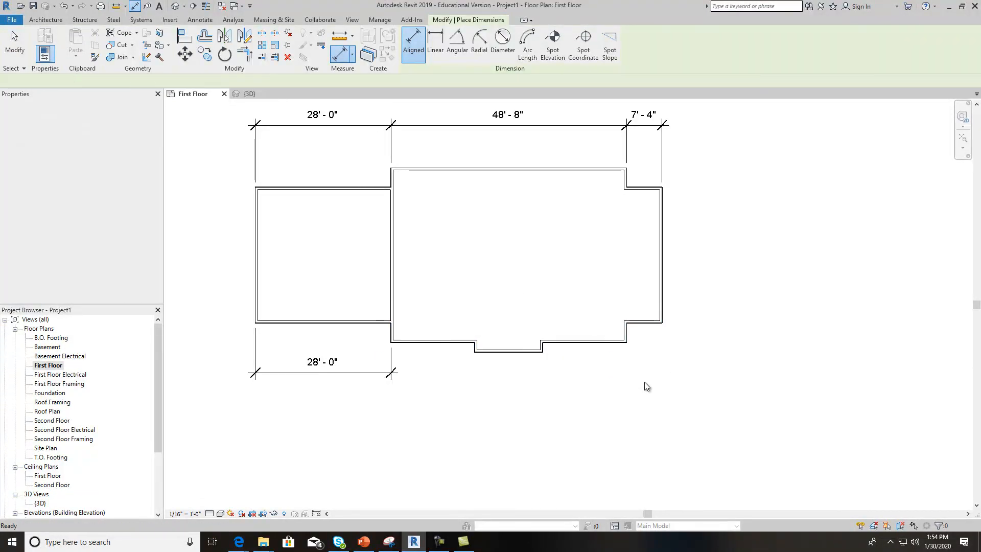
{"action": "key", "text": "Escape"}
Delete the garage width dimension below the plan.
{"action": "left_click", "coordinate": [362, 362]}
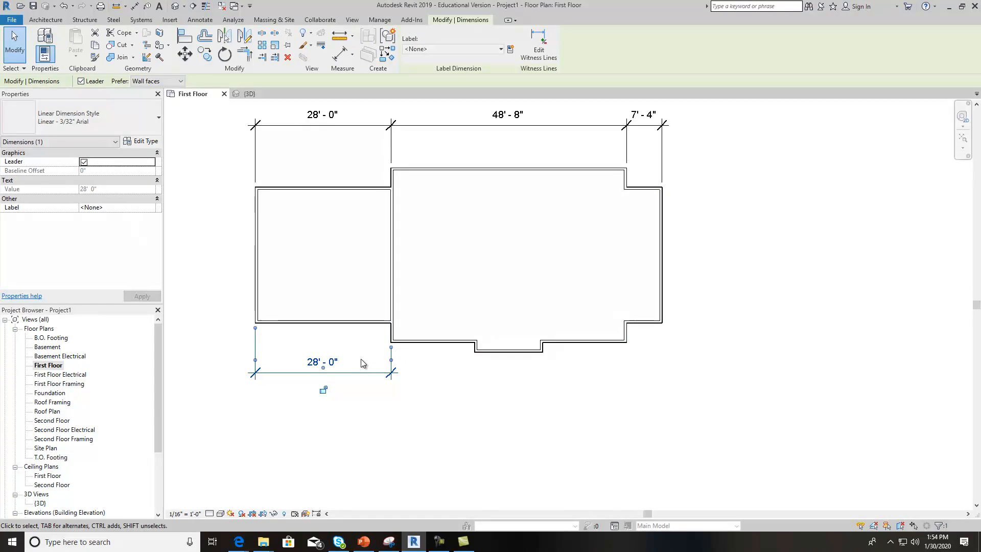
{"action": "key", "text": "Delete"}
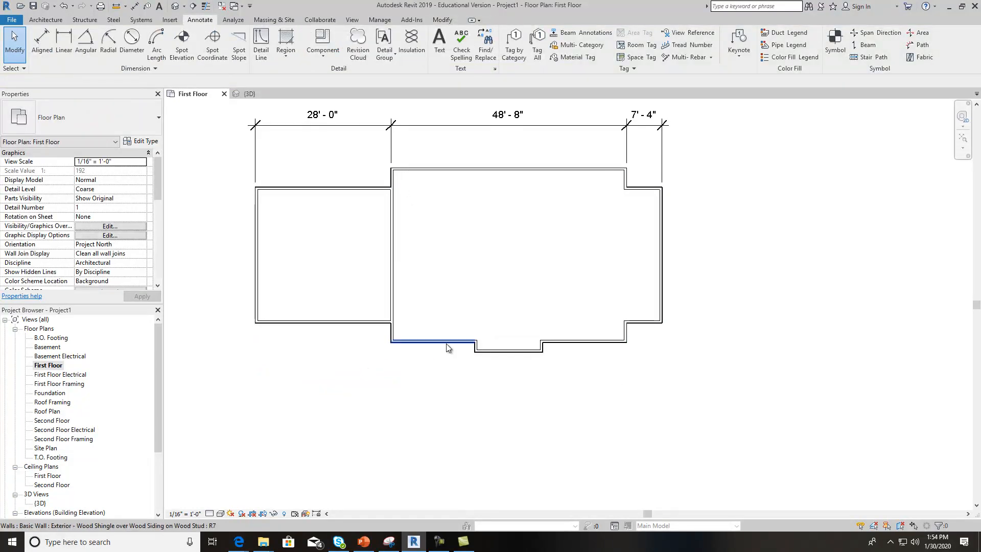
Draw two vertical Interior 2x4 walls through the full depth of the main block, one on each side of the front bay.
{"action": "mouse_move", "coordinate": [480, 293]}
{"action": "middle_mouse_down"}
{"action": "mouse_move", "coordinate": [553, 351]}
{"action": "mouse_move", "coordinate": [468, 364]}
{"action": "middle_mouse_up"}
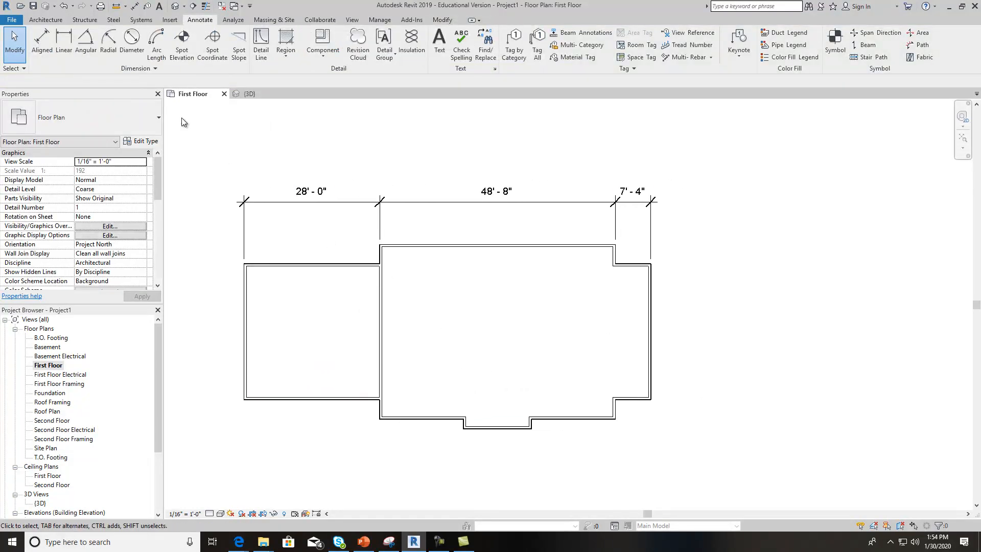
{"action": "left_click", "coordinate": [45, 20]}
{"action": "left_click", "coordinate": [42, 55]}
{"action": "left_click", "coordinate": [56, 74]}
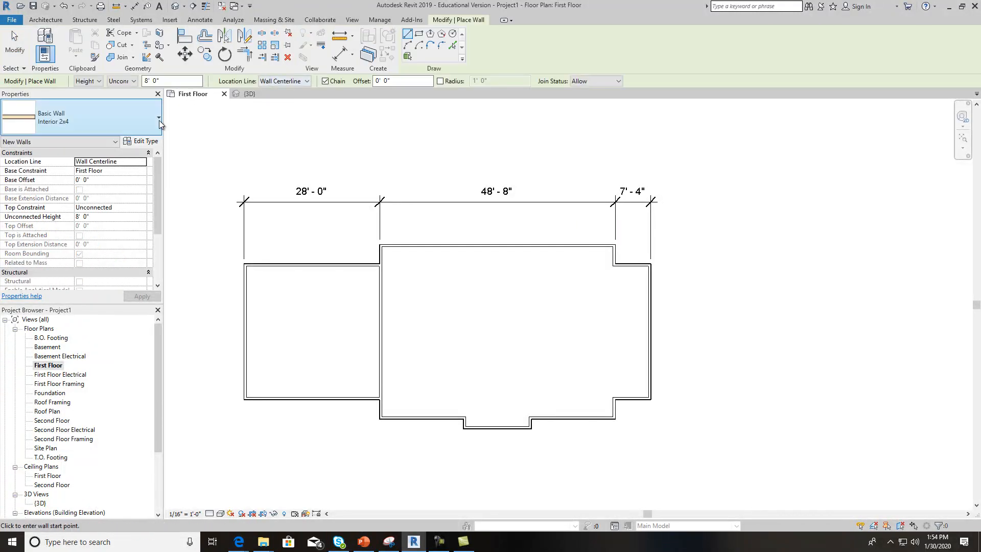
{"action": "left_click", "coordinate": [554, 416]}
{"action": "left_click", "coordinate": [553, 251]}
{"action": "key", "text": "Escape"}
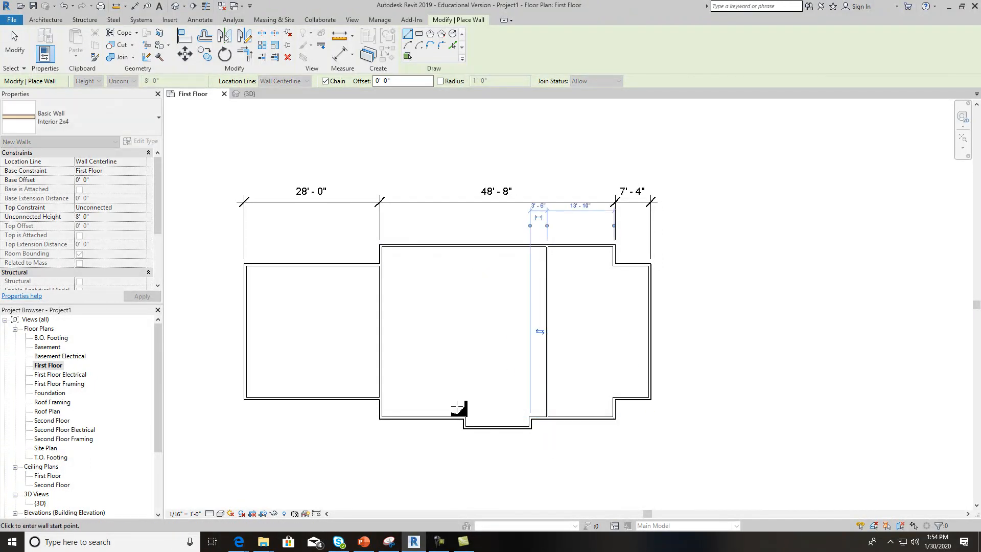
{"action": "left_click", "coordinate": [445, 414]}
{"action": "left_click", "coordinate": [445, 246]}
{"action": "key", "text": "Escape"}
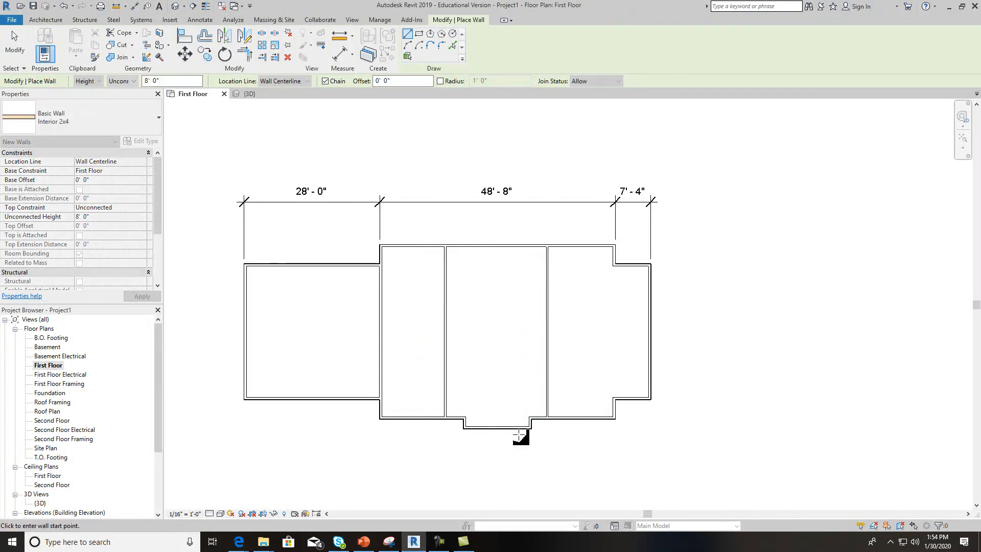
Restore the smaller Revit window beside the reference drawing and fit the whole floor plan in view.
{"action": "left_click", "coordinate": [960, 7]}
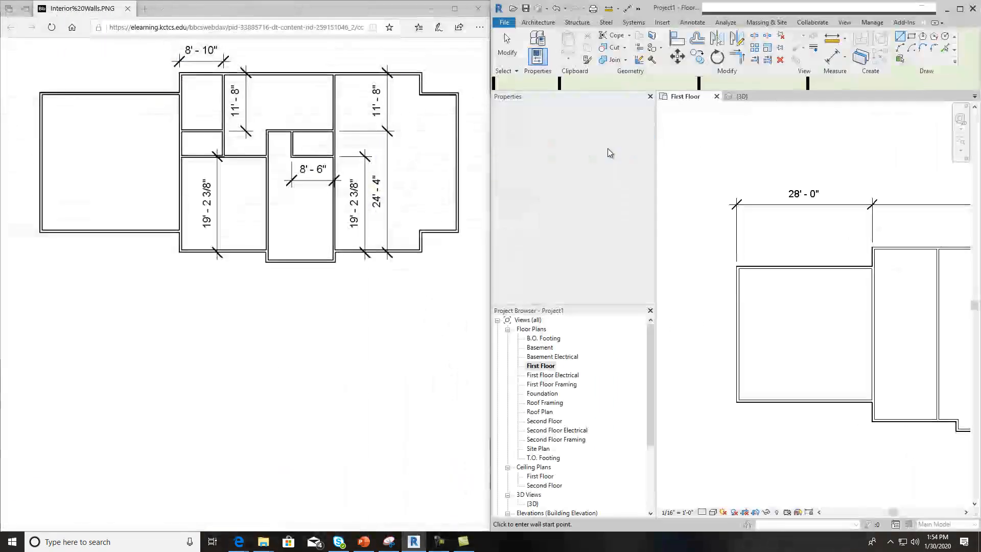
{"action": "scroll", "coordinate": [736, 408], "scroll_direction": "down", "scroll_amount": 2}
{"action": "middle_click_drag", "start_coordinate": [769, 411], "coordinate": [715, 384]}
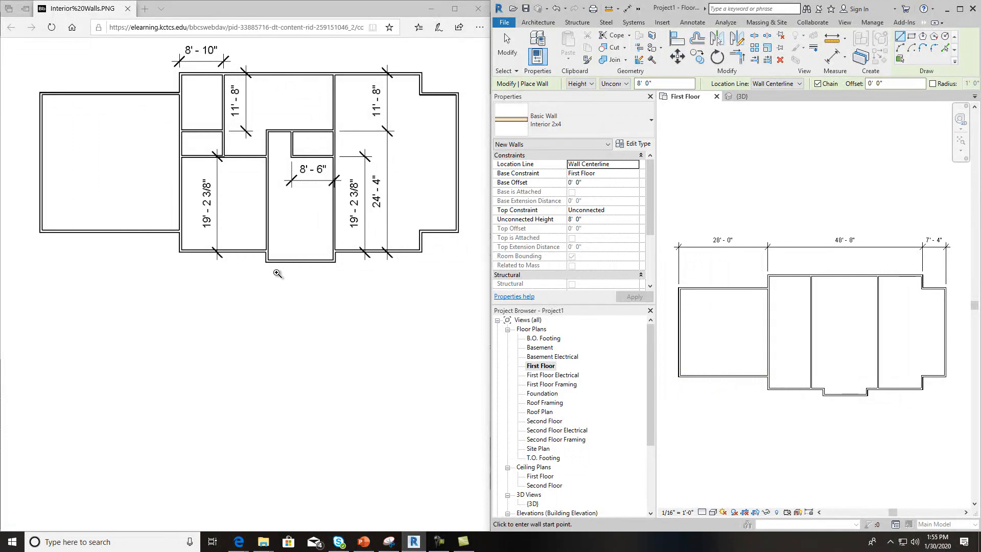
Align the left vertical Interior 2x4 wall with the left side wall of the front bay.
{"action": "scroll", "coordinate": [820, 388], "scroll_direction": "up", "scroll_amount": 2}
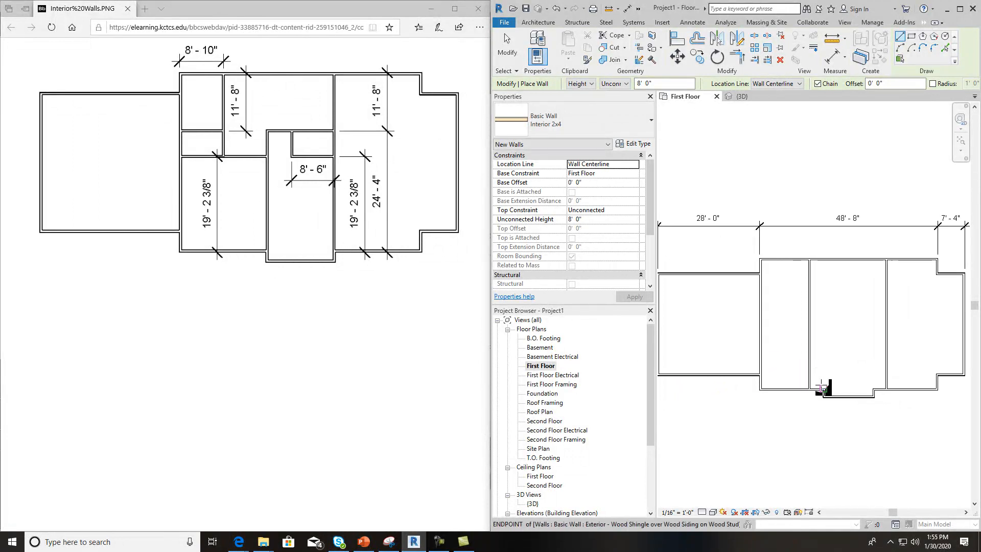
{"action": "left_click", "coordinate": [678, 43]}
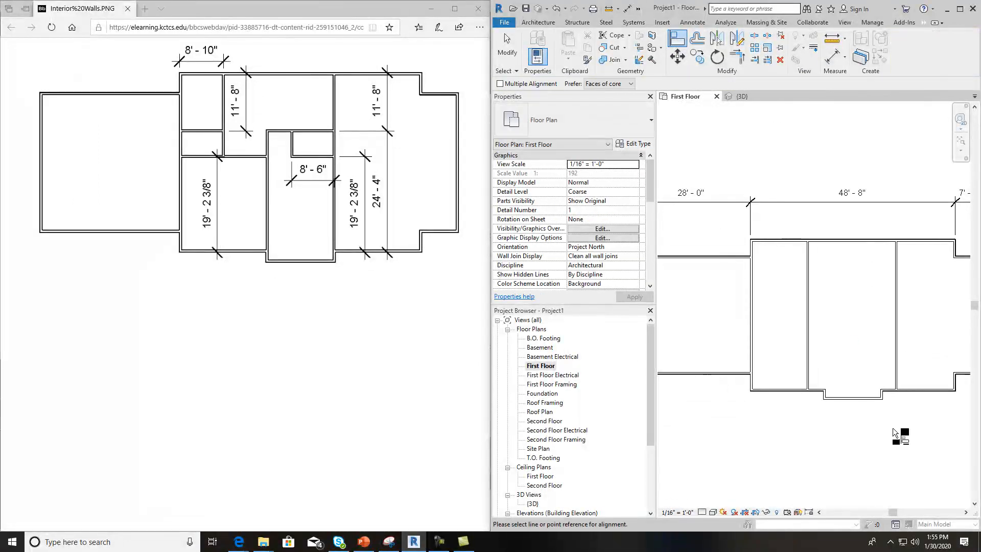
{"action": "scroll", "coordinate": [829, 392], "scroll_direction": "up", "scroll_amount": 1}
{"action": "scroll", "coordinate": [829, 398], "scroll_direction": "up", "scroll_amount": 2}
{"action": "left_click", "coordinate": [823, 392]}
{"action": "left_click", "coordinate": [776, 343]}
Align the right vertical Interior 2x4 wall with the right side wall of the front bay.
{"action": "scroll", "coordinate": [832, 377], "scroll_direction": "down", "scroll_amount": 2}
{"action": "middle_click_drag", "start_coordinate": [905, 462], "coordinate": [840, 466]}
{"action": "left_click", "coordinate": [860, 400]}
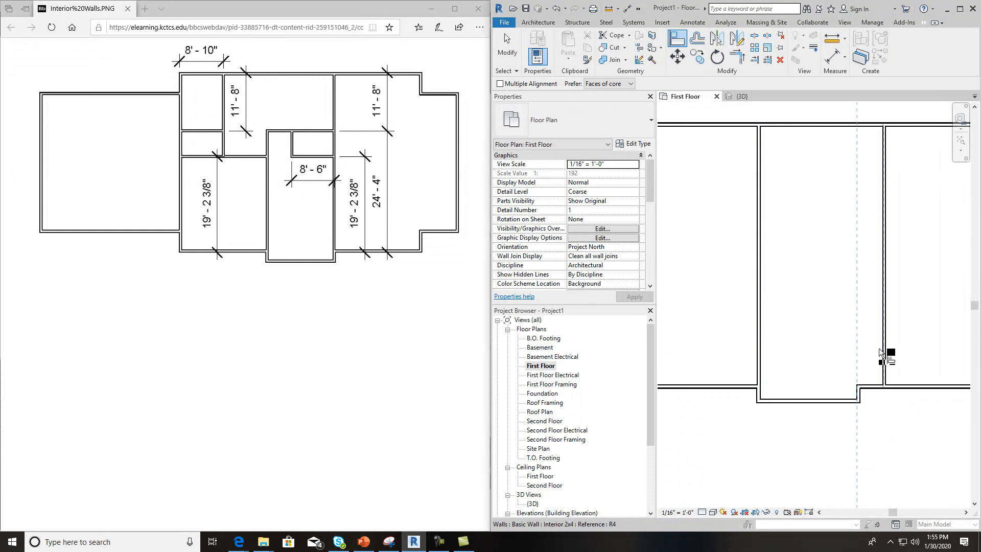
{"action": "left_click", "coordinate": [881, 350]}
{"action": "scroll", "coordinate": [863, 426], "scroll_direction": "down", "scroll_amount": 3}
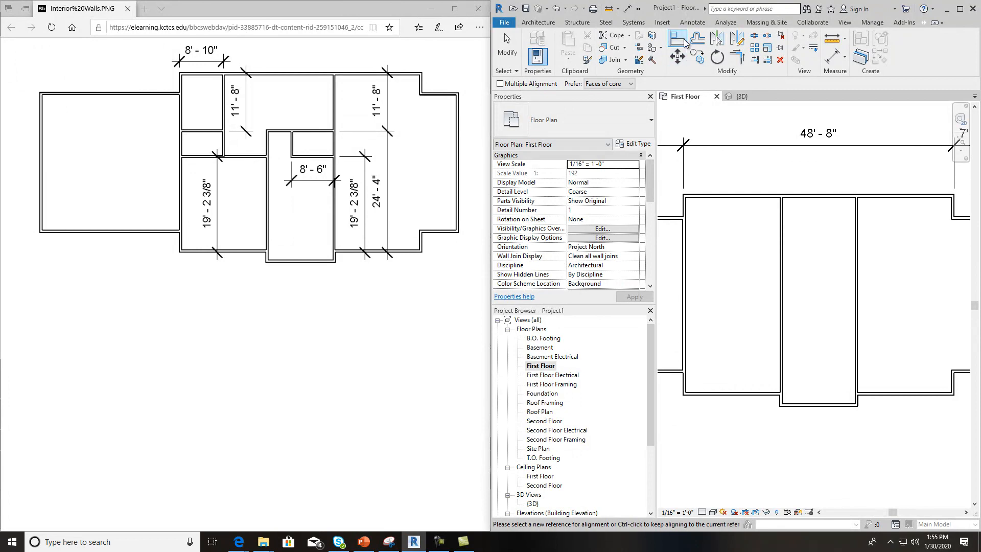
Draw a horizontal Interior 2x4 wall between the two vertical interior walls, about 8'-6" from the rear wall.
{"action": "left_click", "coordinate": [538, 21]}
{"action": "left_click", "coordinate": [534, 57]}
{"action": "left_click", "coordinate": [562, 77]}
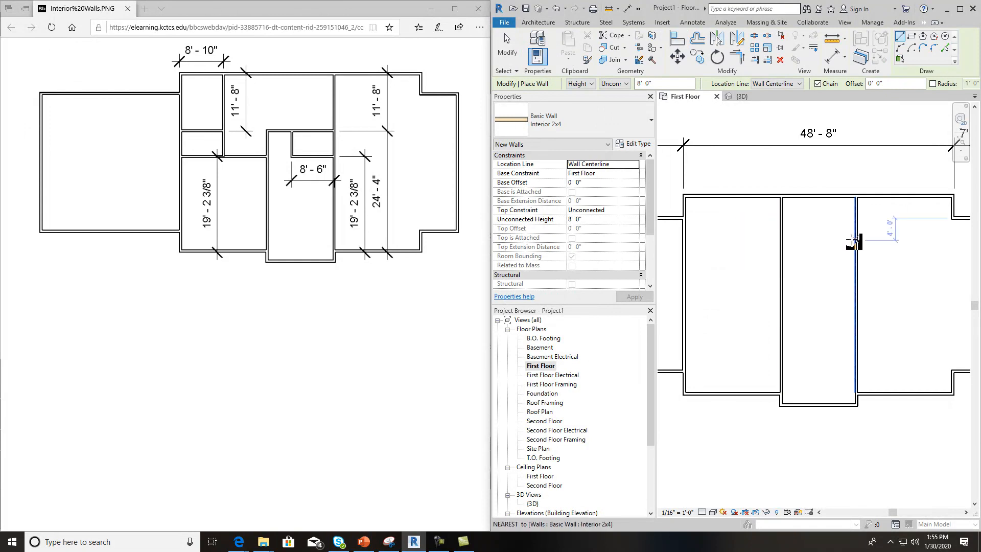
{"action": "left_click", "coordinate": [856, 243]}
{"action": "left_click", "coordinate": [781, 243]}
{"action": "key", "text": "Escape"}
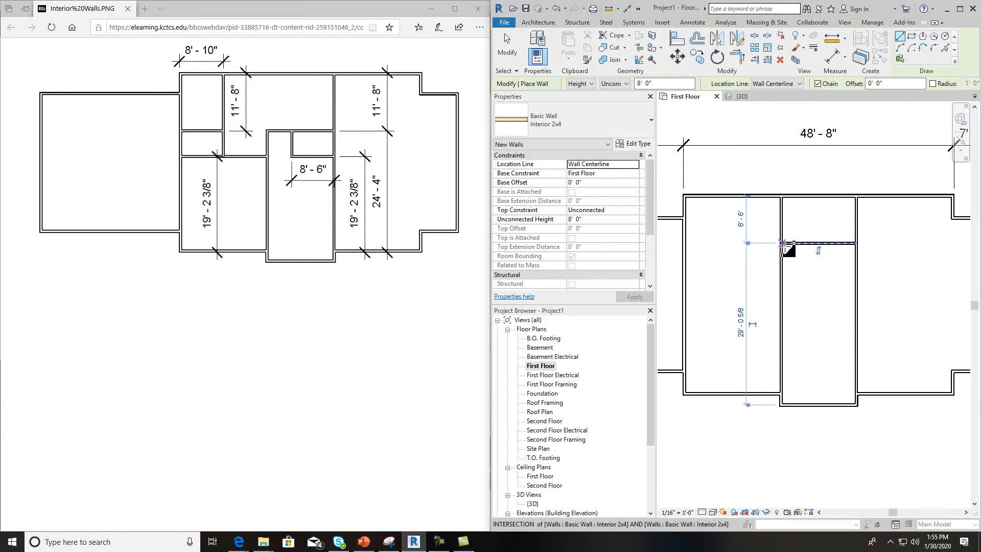
Extend the horizontal Interior 2x4 wall line to the block's left side wall, and draw a vertical wall about 6'-0" from that side up to the rear wall.
{"action": "left_click", "coordinate": [780, 244]}
{"action": "left_click", "coordinate": [685, 244]}
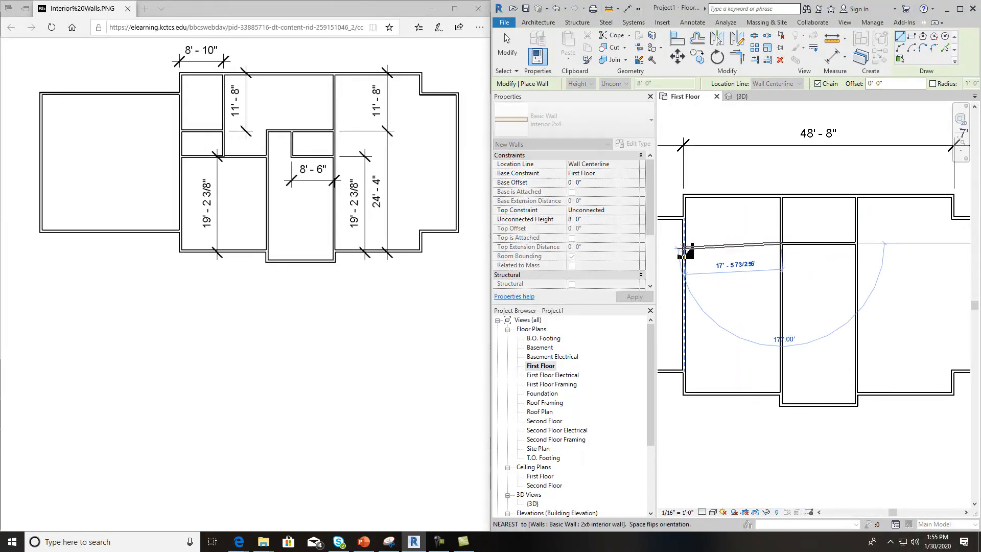
{"action": "key", "text": "Escape"}
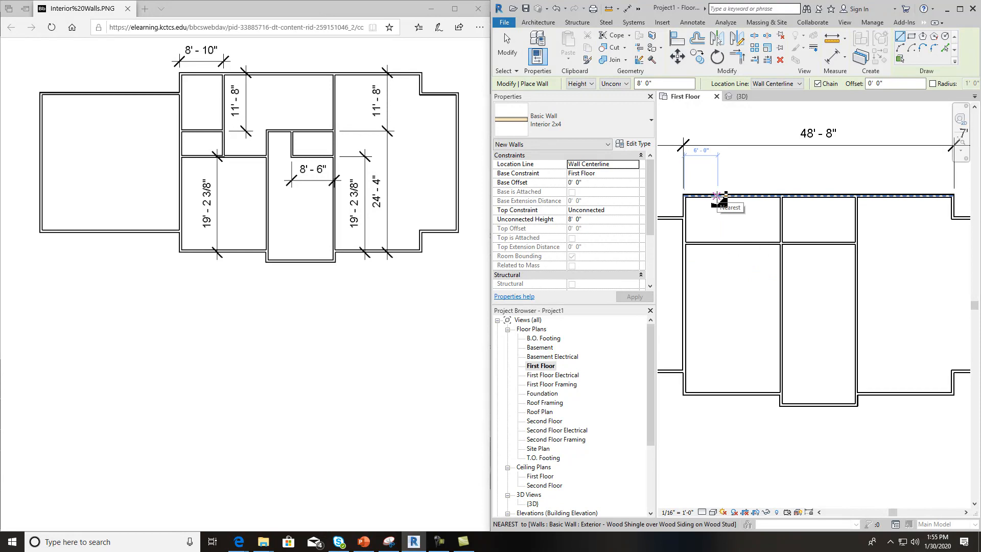
{"action": "left_click", "coordinate": [718, 196]}
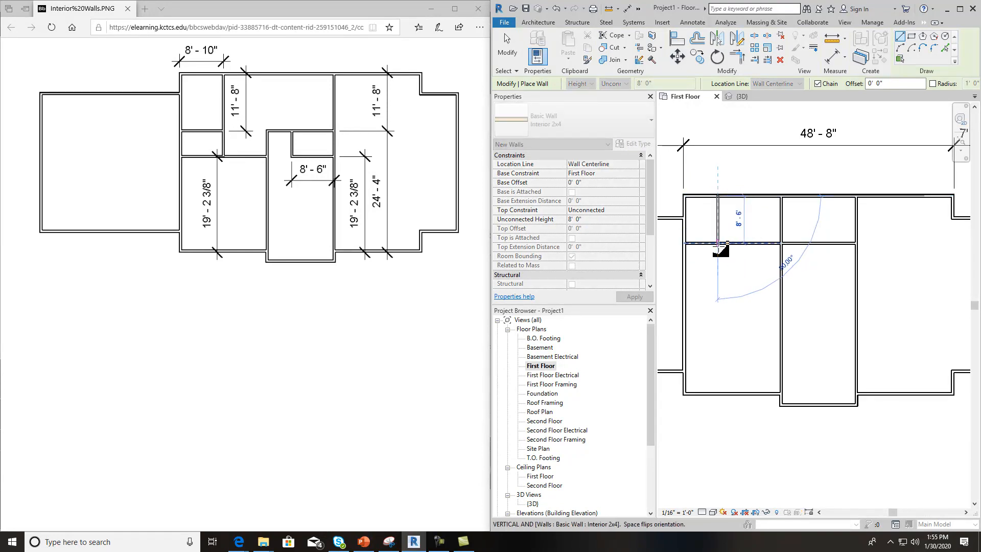
{"action": "left_click", "coordinate": [718, 243]}
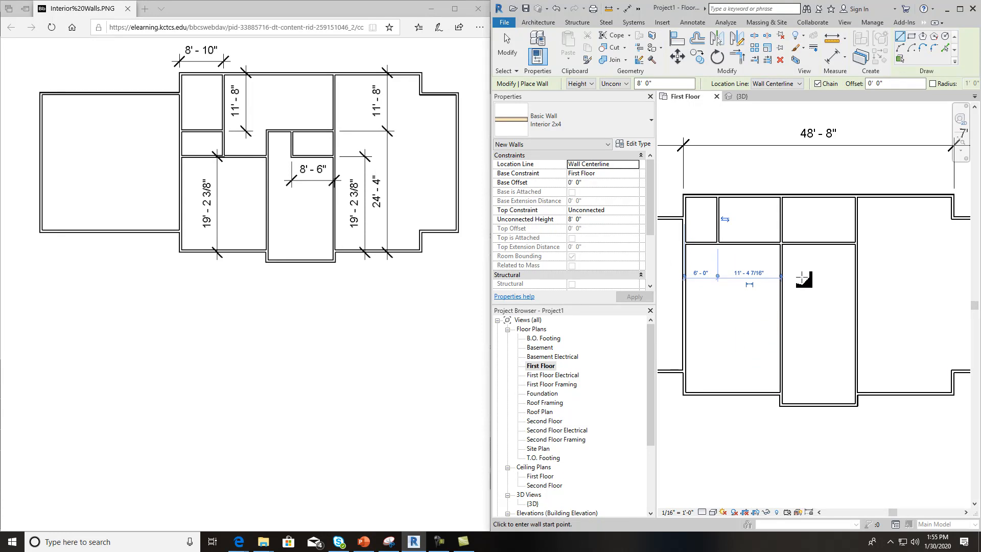
Draw an L-shaped pair of Interior 2x4 walls below the middle horizontal wall, about 6'-0" down and across to the right vertical interior wall.
{"action": "left_click", "coordinate": [808, 243]}
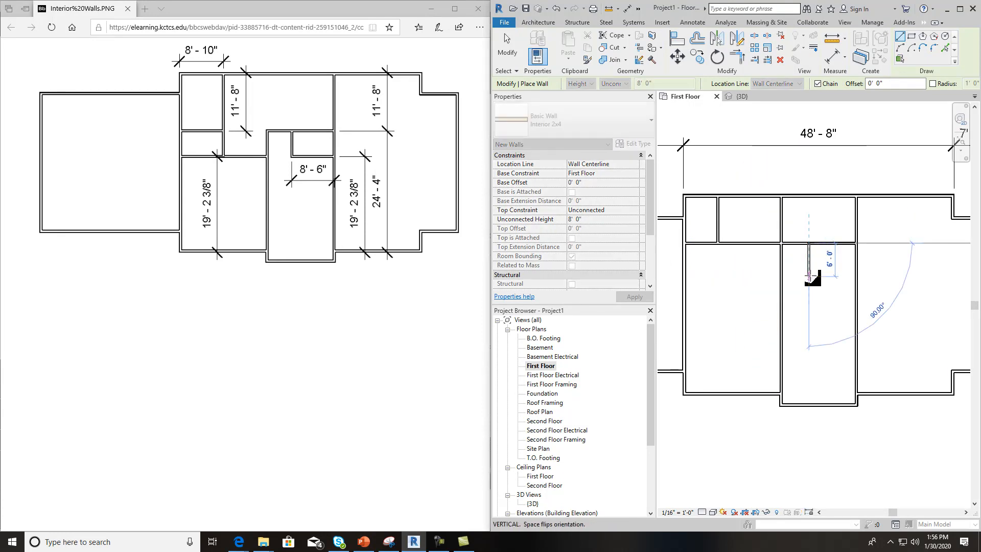
{"action": "left_click", "coordinate": [809, 276]}
{"action": "left_click", "coordinate": [855, 275]}
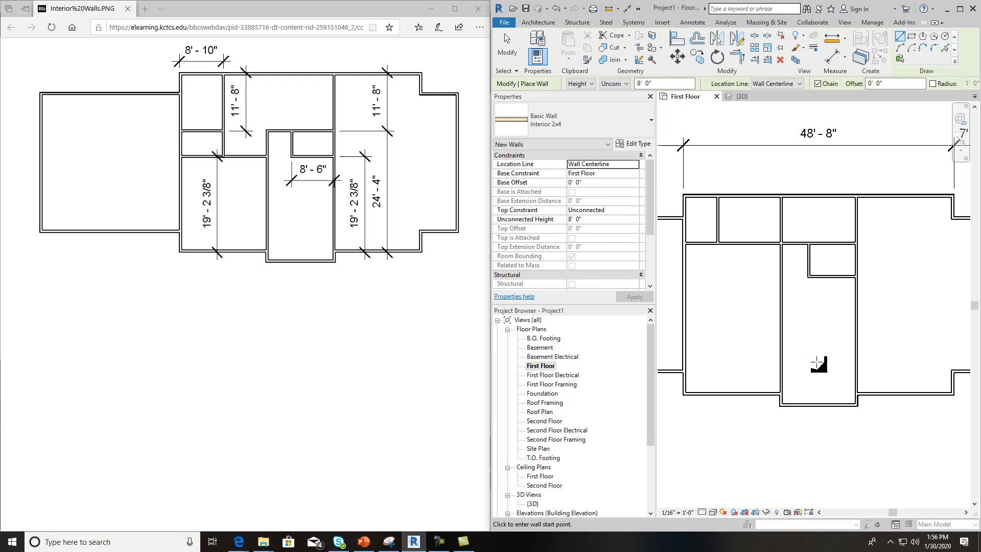
{"action": "mouse_move", "coordinate": [817, 363]}
{"action": "middle_mouse_down"}
{"action": "mouse_move", "coordinate": [812, 384]}
{"action": "mouse_move", "coordinate": [803, 378]}
{"action": "mouse_move", "coordinate": [814, 357]}
{"action": "mouse_move", "coordinate": [750, 352]}
{"action": "mouse_move", "coordinate": [827, 356]}
{"action": "middle_mouse_up"}
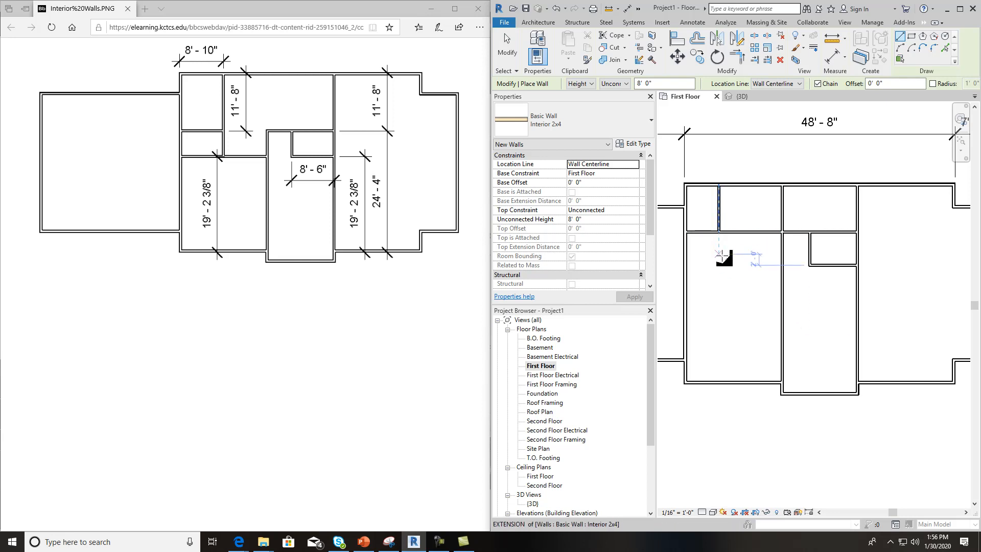
{"action": "key", "text": "Escape"}
Select the small room's lower horizontal wall and move its lower witness line to the outer face of the front bay wall.
{"action": "middle_click_drag", "start_coordinate": [827, 301], "coordinate": [813, 344]}
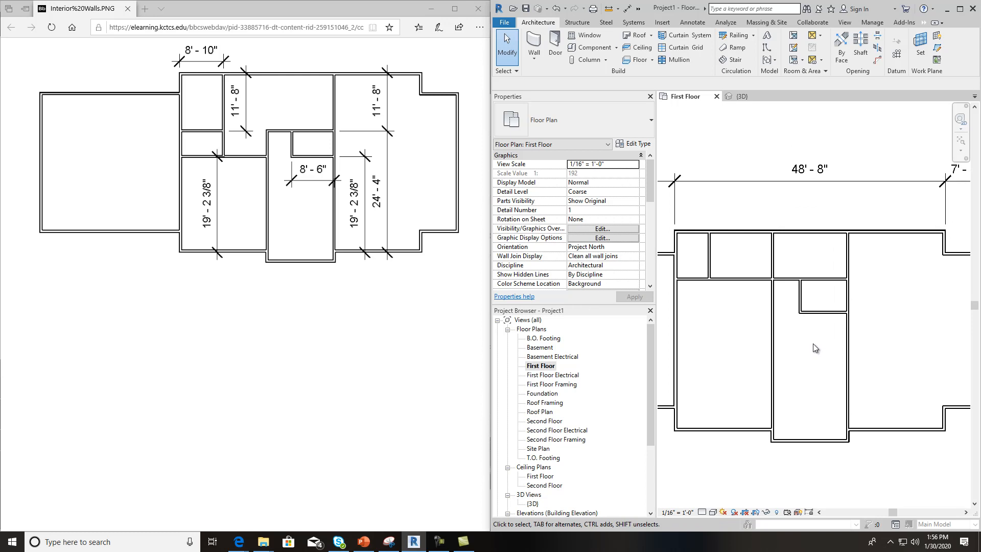
{"action": "left_click", "coordinate": [824, 314]}
{"action": "scroll", "coordinate": [828, 374], "scroll_direction": "up", "scroll_amount": 2}
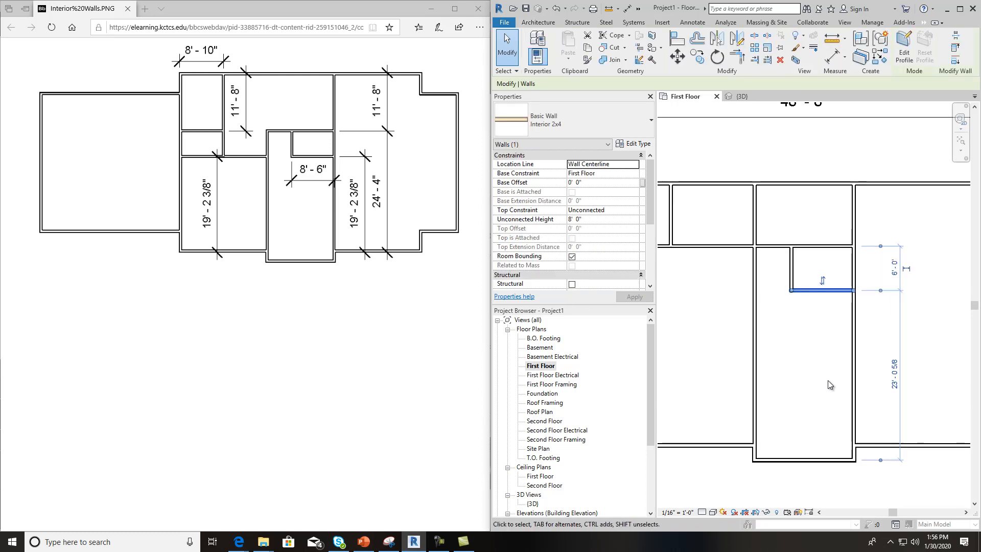
{"action": "scroll", "coordinate": [914, 400], "scroll_direction": "up", "scroll_amount": 1}
{"action": "middle_click_drag", "start_coordinate": [909, 396], "coordinate": [874, 369]}
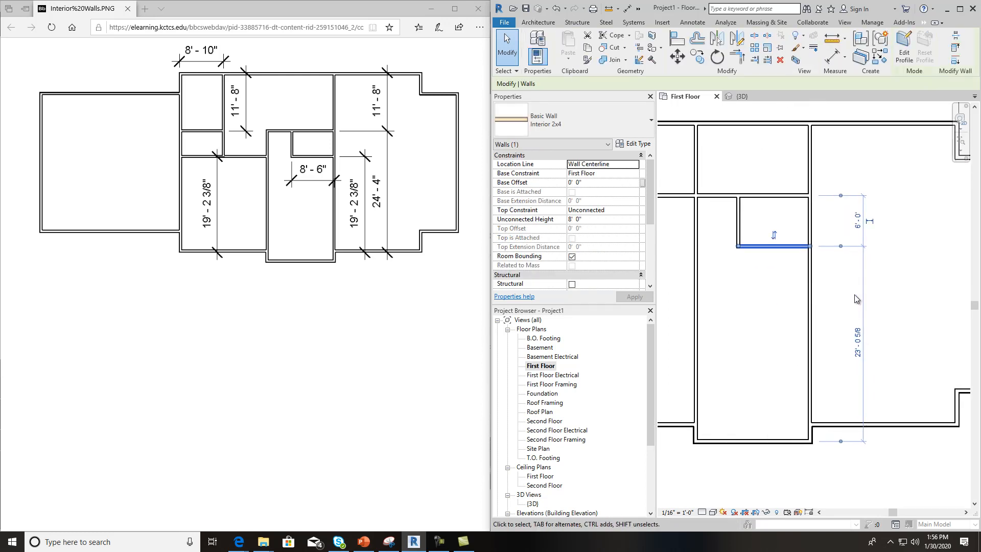
{"action": "left_click", "coordinate": [843, 440]}
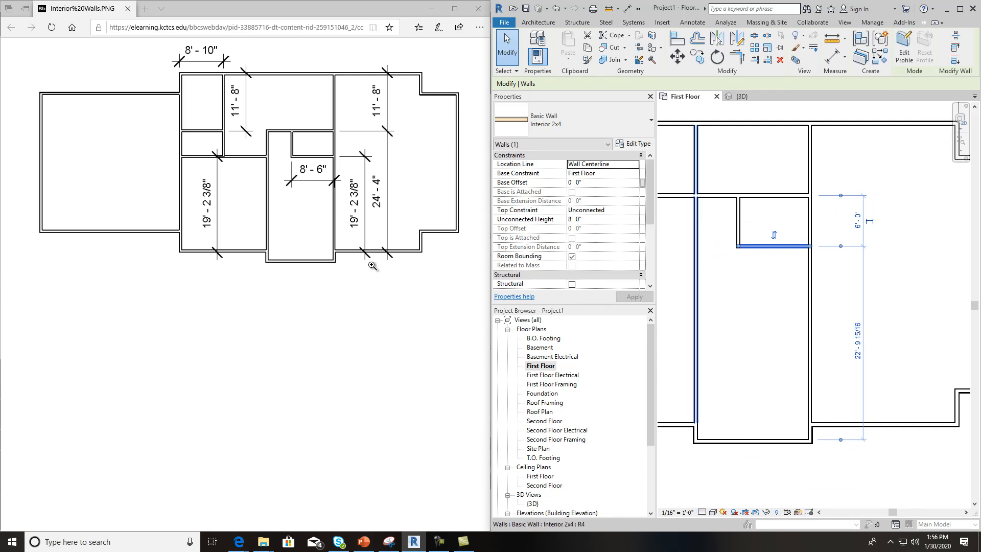
{"action": "left_click", "coordinate": [358, 261]}
{"action": "left_click", "coordinate": [353, 275]}
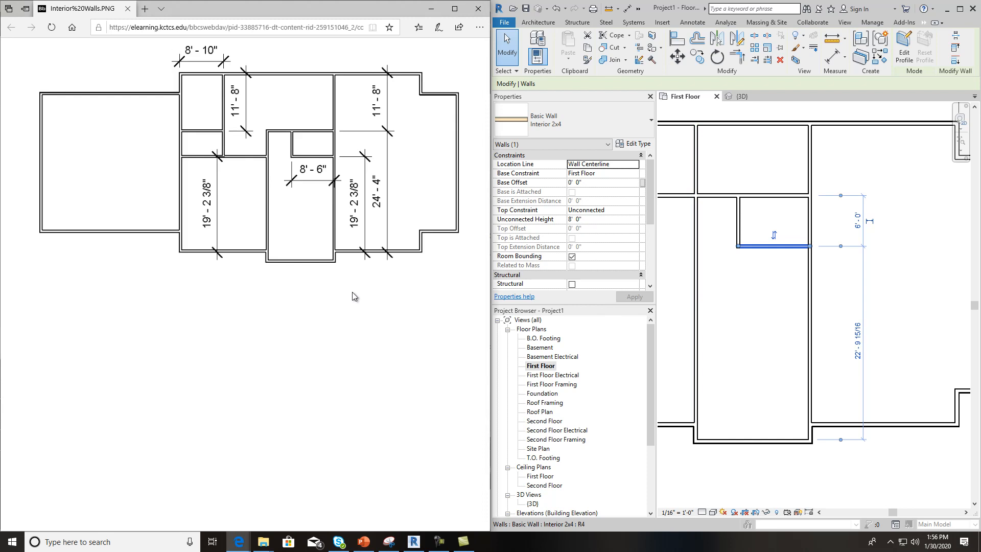
{"action": "left_click", "coordinate": [369, 246]}
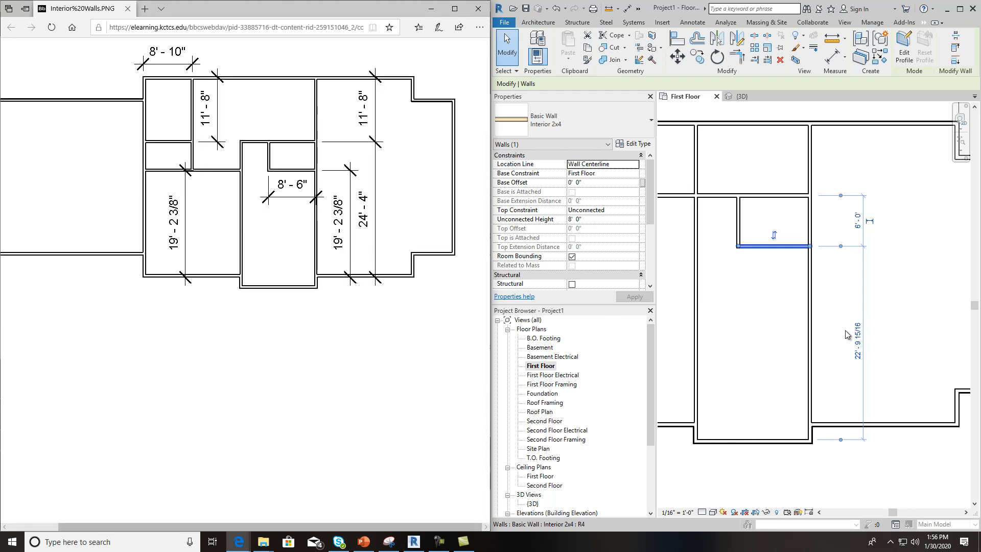
{"action": "left_click", "coordinate": [842, 445]}
{"action": "left_click_drag", "start_coordinate": [842, 443], "coordinate": [821, 447]}
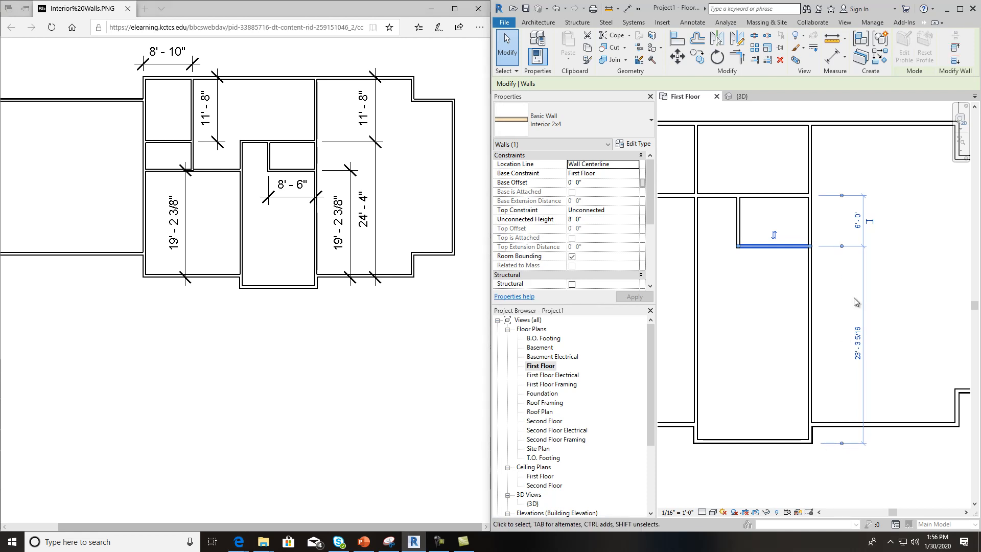
Set the distance from the small room's lower wall to the front bay wall to 19'-2 3/8".
{"action": "left_click", "coordinate": [856, 343]}
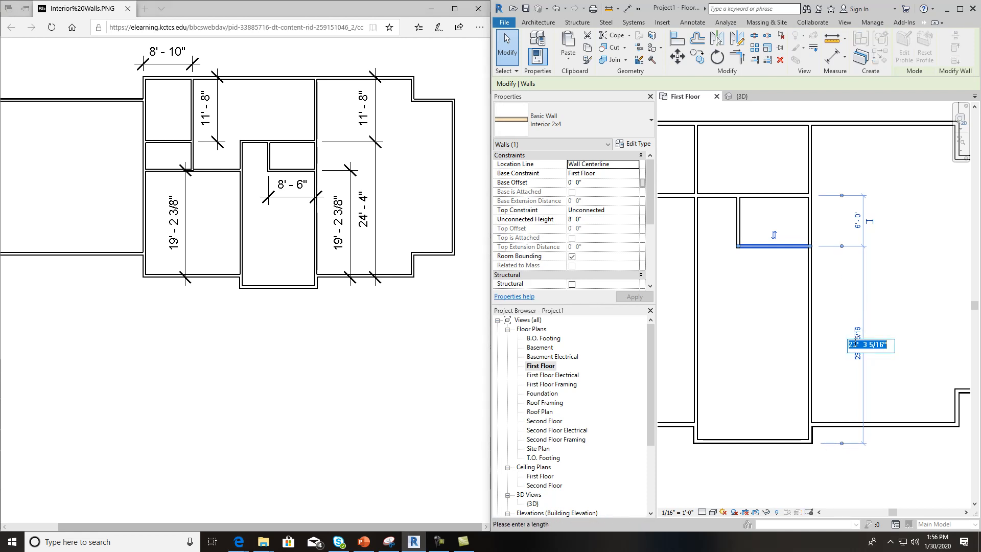
{"action": "type", "text": "1"}
{"action": "key", "text": "Return"}
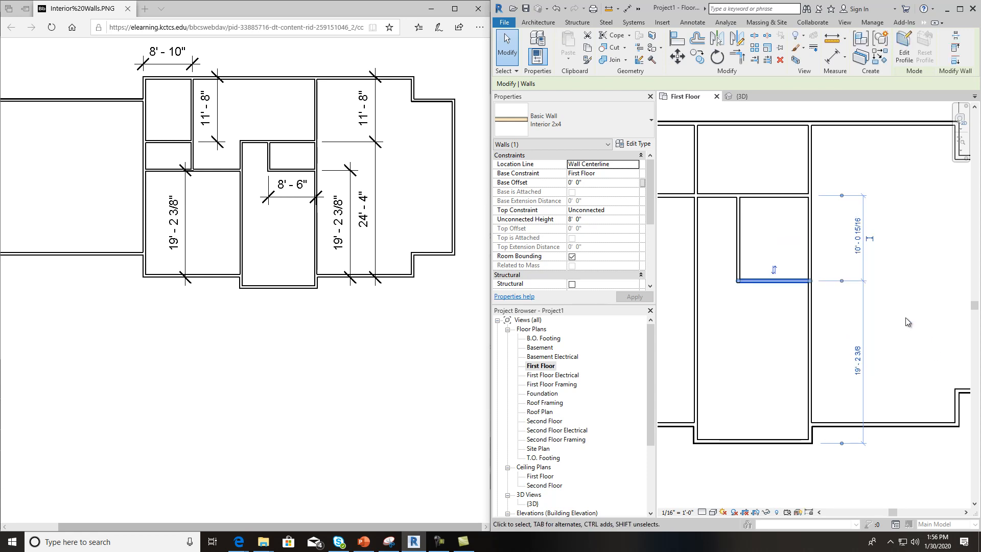
{"action": "left_click", "coordinate": [900, 348]}
Align the left room's horizontal interior wall with the small room's lower wall.
{"action": "scroll", "coordinate": [837, 346], "scroll_direction": "down", "scroll_amount": 2}
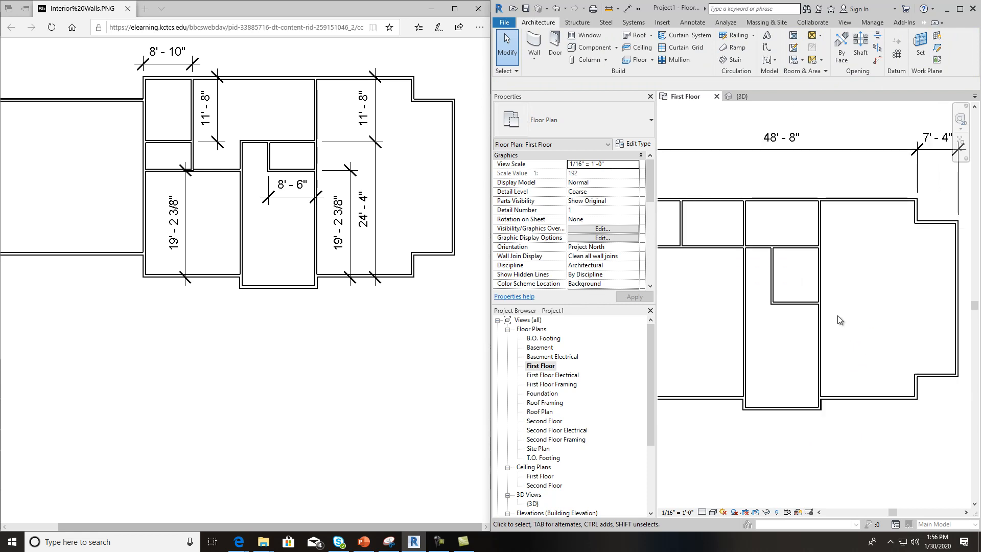
{"action": "left_click", "coordinate": [928, 29]}
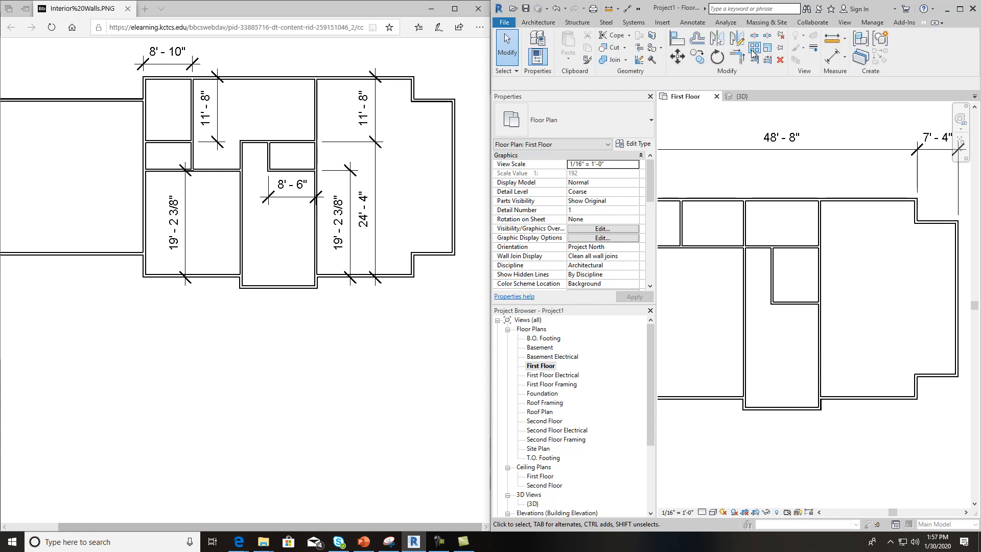
{"action": "left_click", "coordinate": [676, 39]}
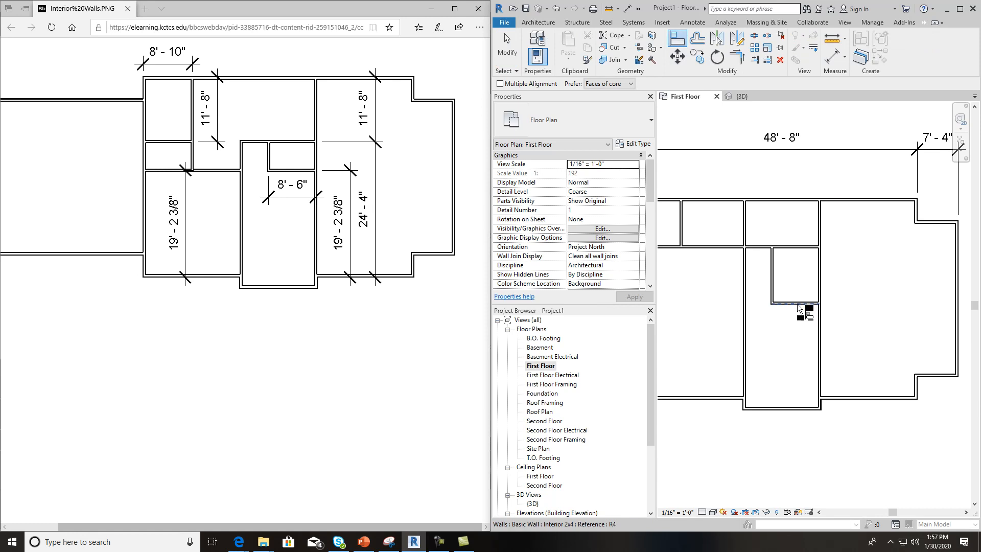
{"action": "left_click", "coordinate": [798, 305]}
{"action": "left_click", "coordinate": [725, 247]}
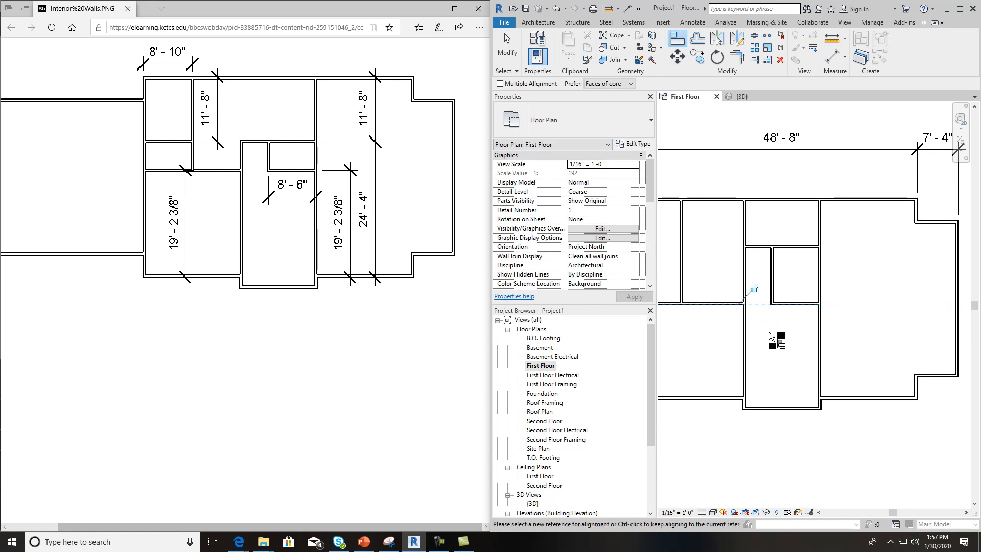
{"action": "scroll", "coordinate": [773, 331], "scroll_direction": "down", "scroll_amount": 3}
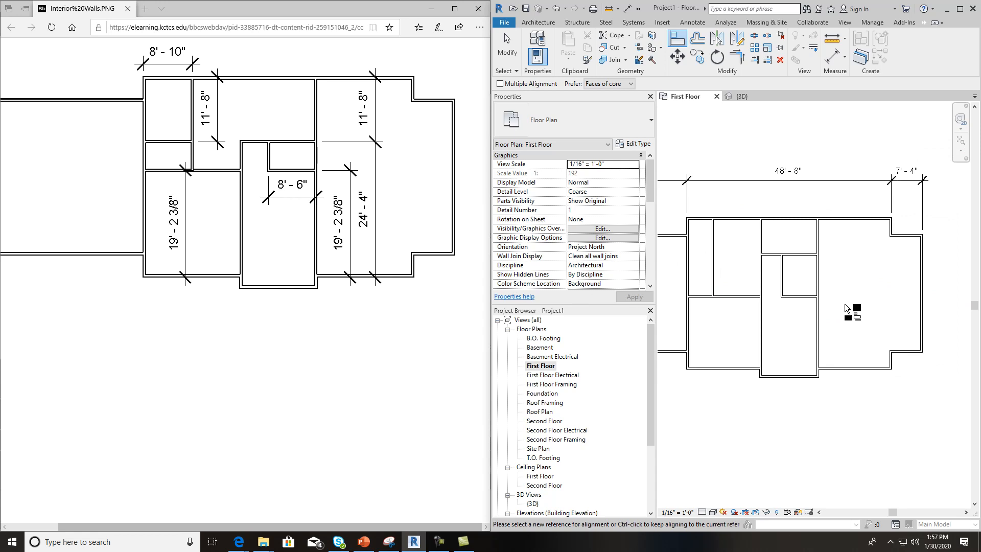
{"action": "scroll", "coordinate": [813, 313], "scroll_direction": "up", "scroll_amount": 3}
{"action": "scroll", "coordinate": [792, 300], "scroll_direction": "up", "scroll_amount": 1}
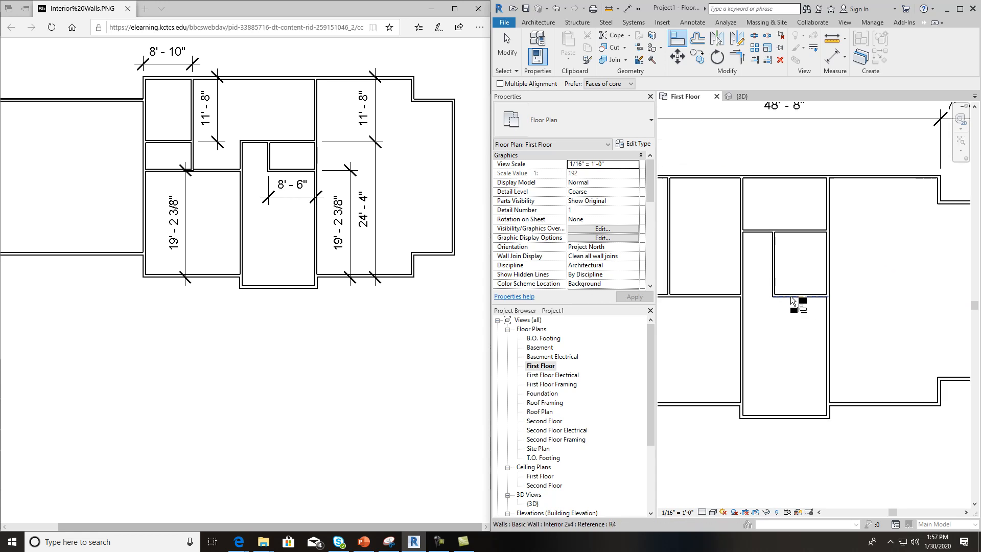
{"action": "key", "text": "Escape"}
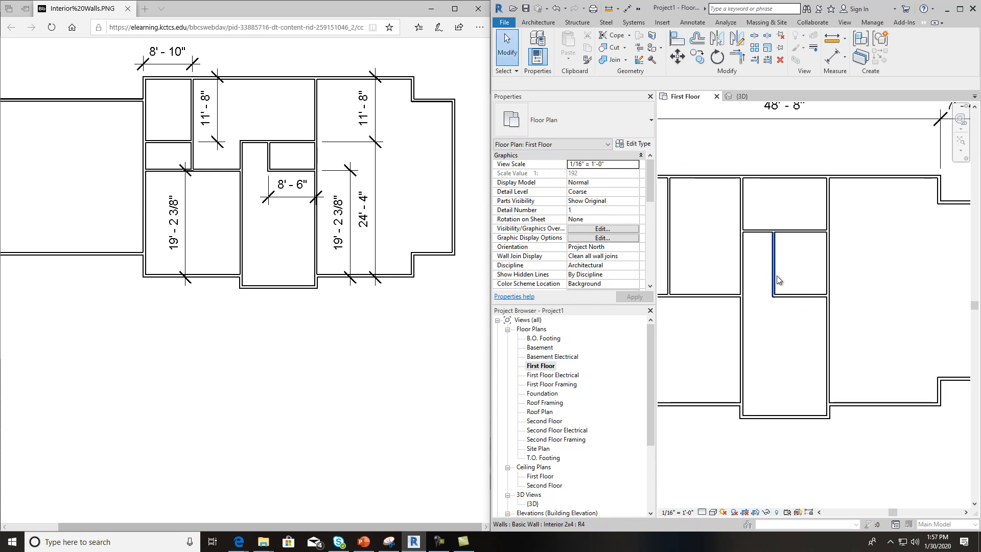
Set the distance between the small room's left vertical wall and the right vertical interior wall to 8'-6".
{"action": "left_click", "coordinate": [776, 275]}
{"action": "scroll", "coordinate": [793, 318], "scroll_direction": "up", "scroll_amount": 2}
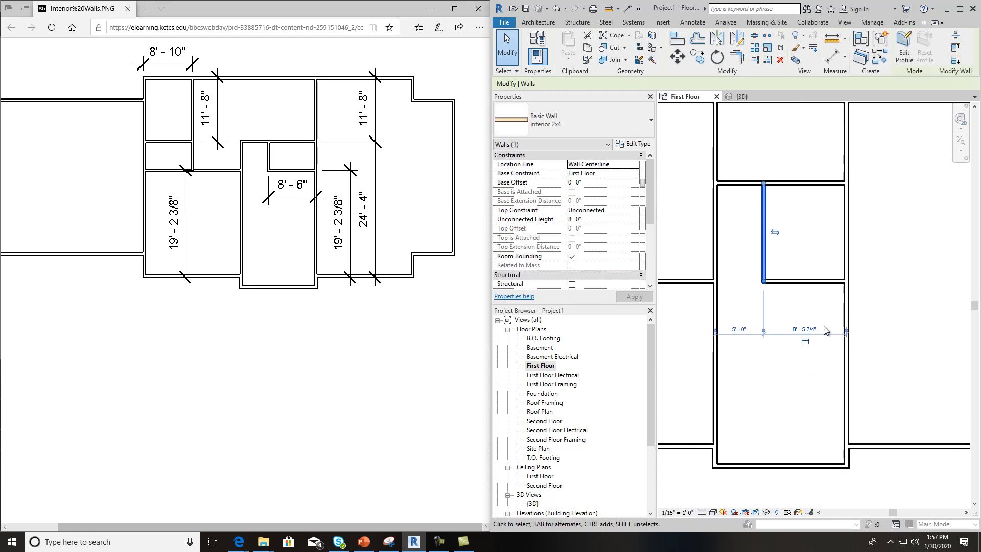
{"action": "left_click", "coordinate": [806, 328]}
{"action": "type", "text": "8 6"}
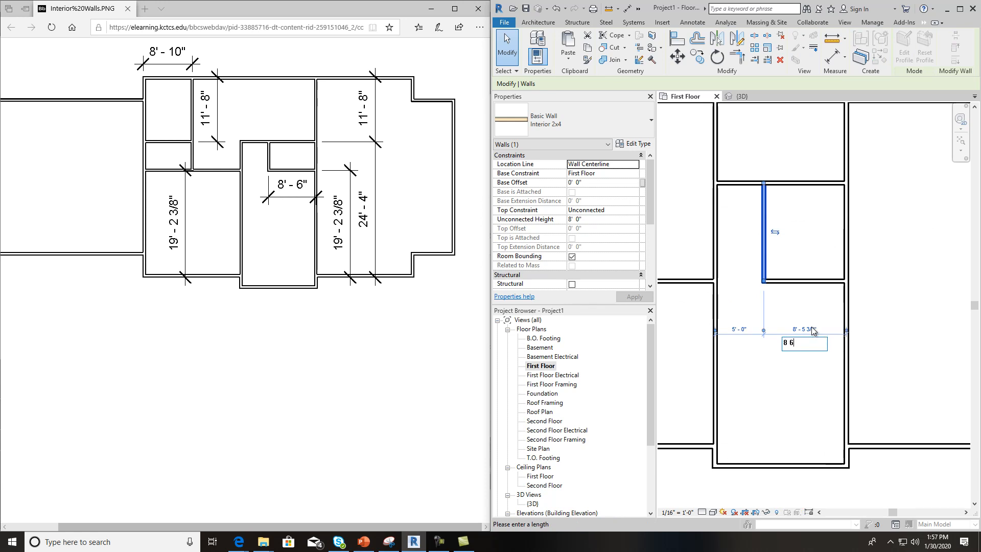
{"action": "key", "text": "Return"}
{"action": "left_click", "coordinate": [787, 390]}
Move the middle horizontal wall's upper witness line to the rear wall's outer face and set the distance to 11'-8".
{"action": "scroll", "coordinate": [789, 394], "scroll_direction": "down", "scroll_amount": 1}
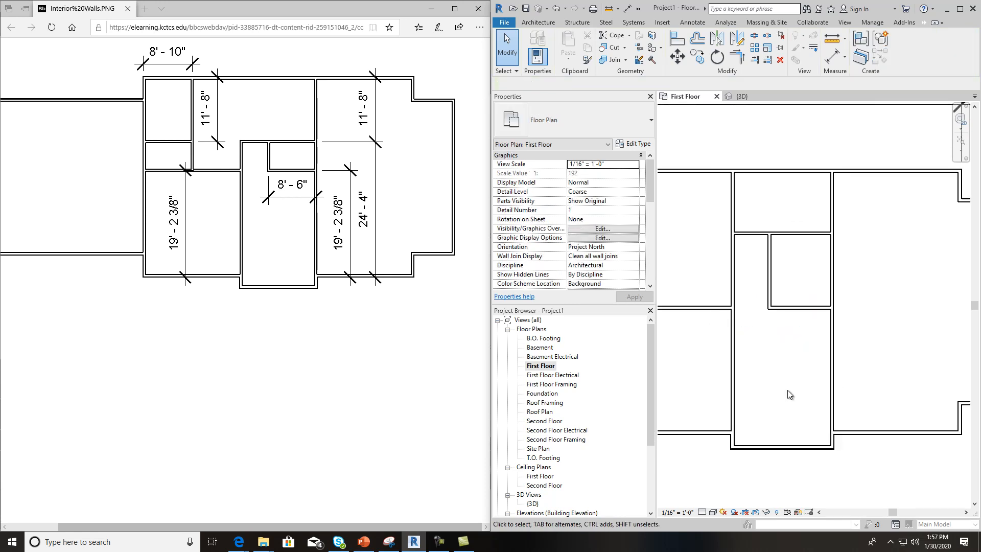
{"action": "left_click", "coordinate": [800, 235]}
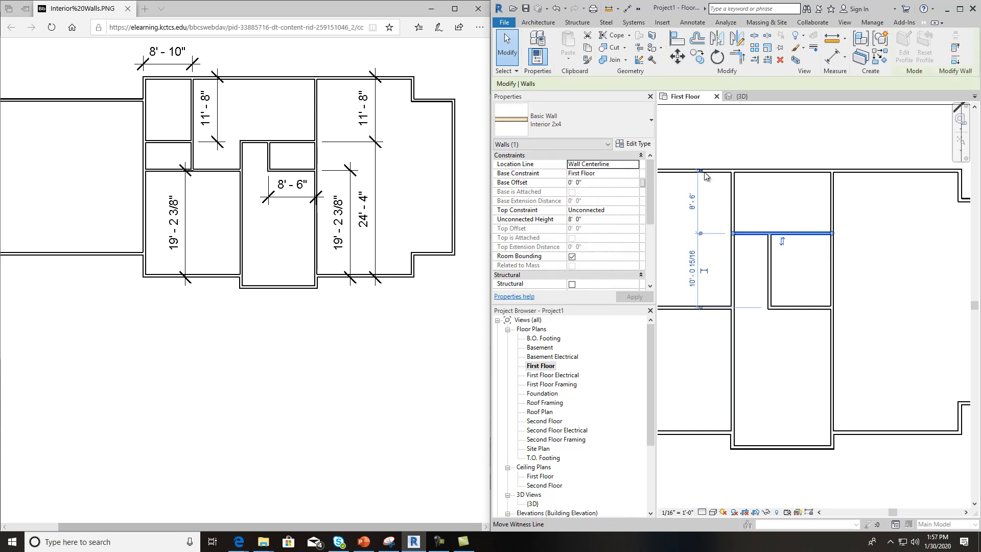
{"action": "scroll", "coordinate": [704, 175], "scroll_direction": "up", "scroll_amount": 1}
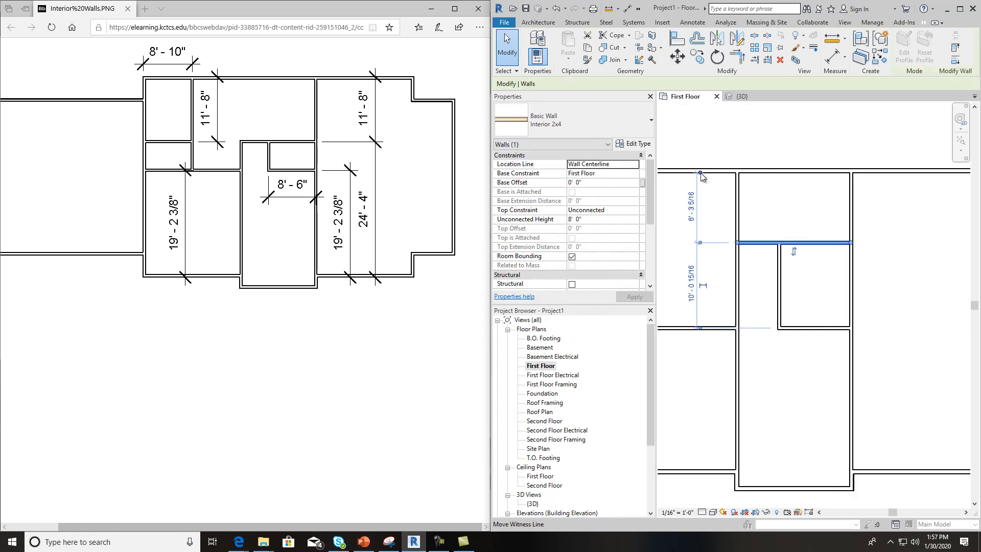
{"action": "left_click", "coordinate": [701, 173]}
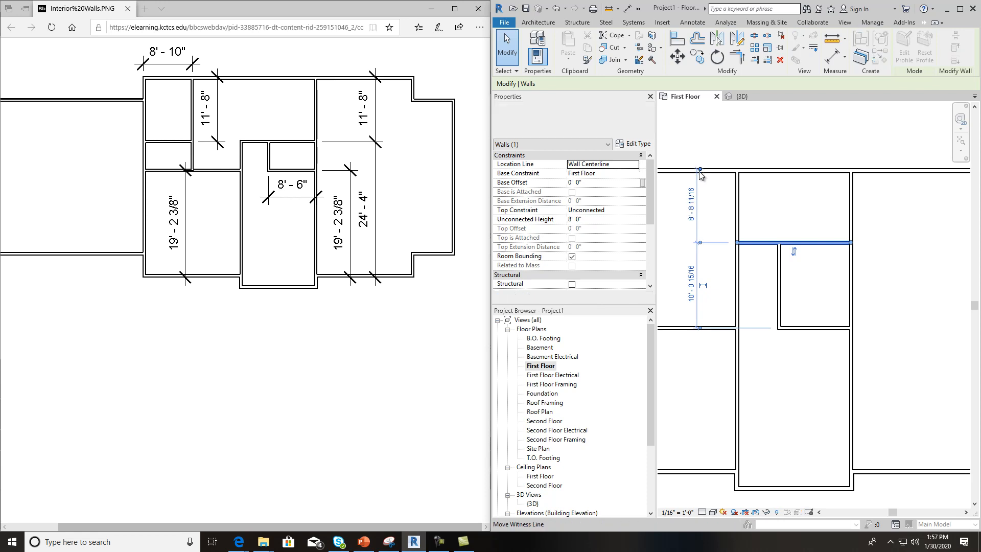
{"action": "left_click", "coordinate": [693, 217]}
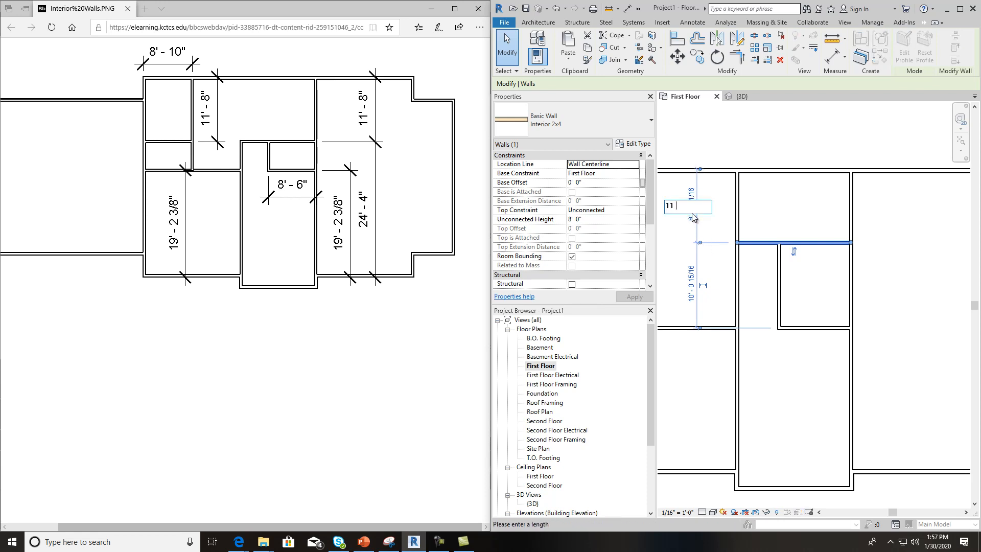
{"action": "key", "text": "Return"}
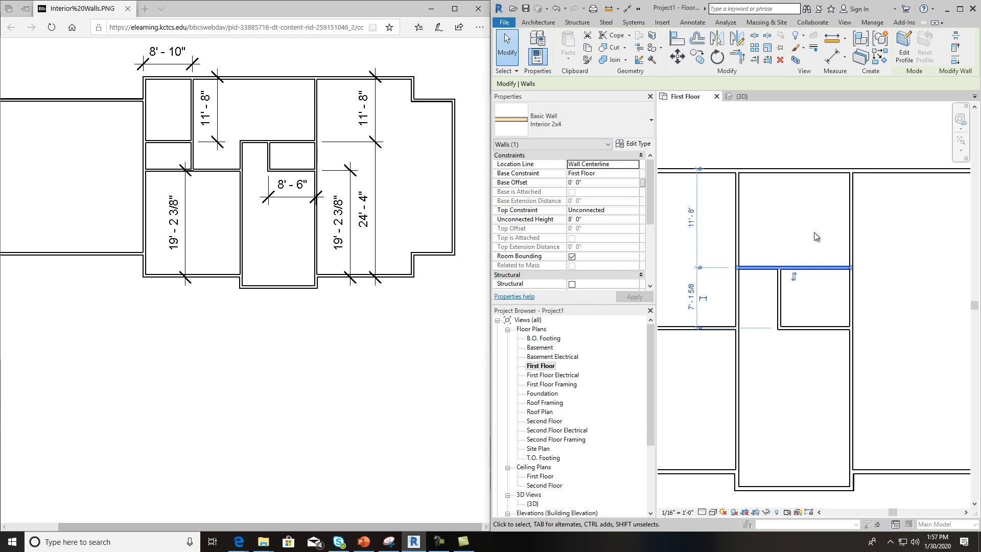
{"action": "key", "text": "Escape"}
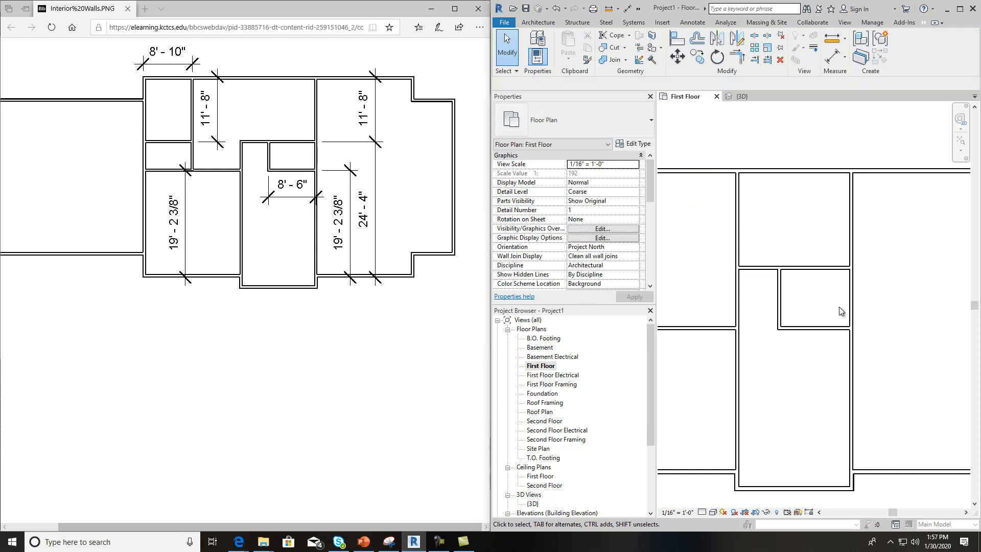
{"action": "left_click", "coordinate": [778, 302]}
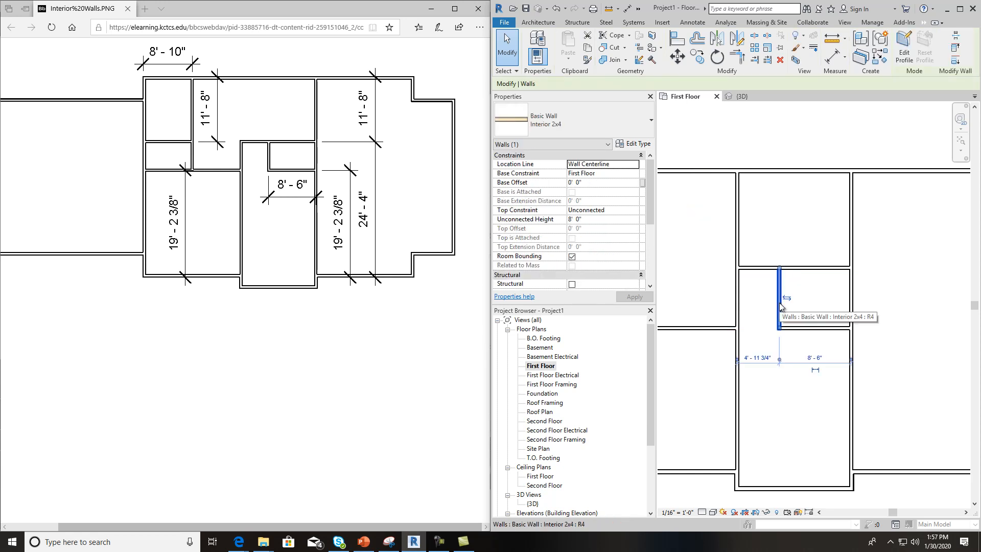
{"action": "key", "text": "Escape"}
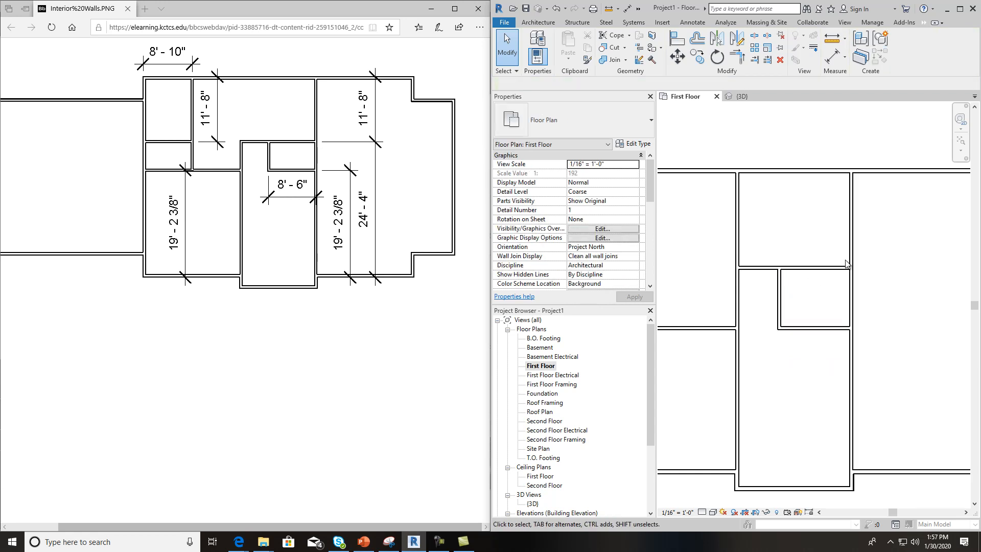
{"action": "middle_click_drag", "start_coordinate": [772, 242], "coordinate": [853, 216]}
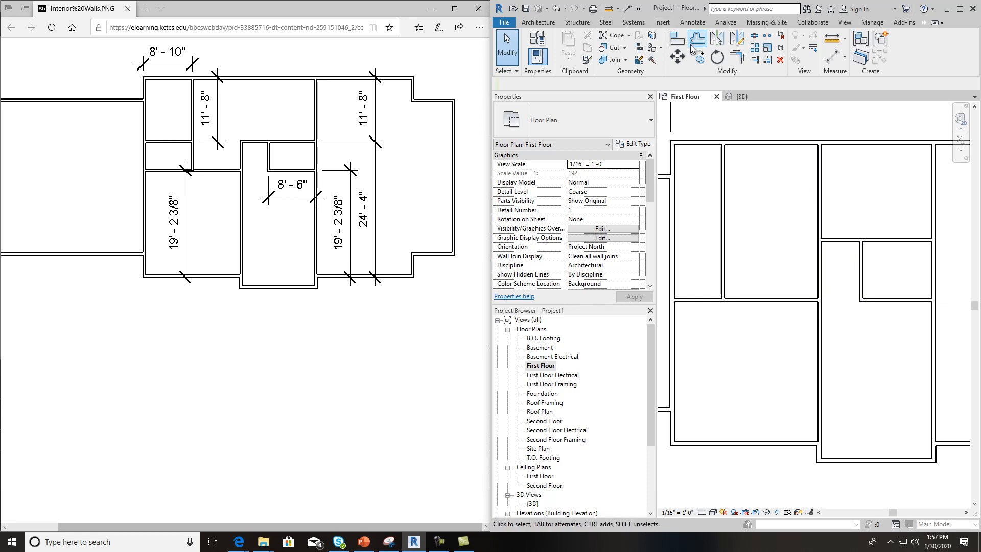
Trim the middle vertical interior wall to a corner with the middle horizontal wall, removing the part extending up to the rear wall.
{"action": "left_click", "coordinate": [739, 60]}
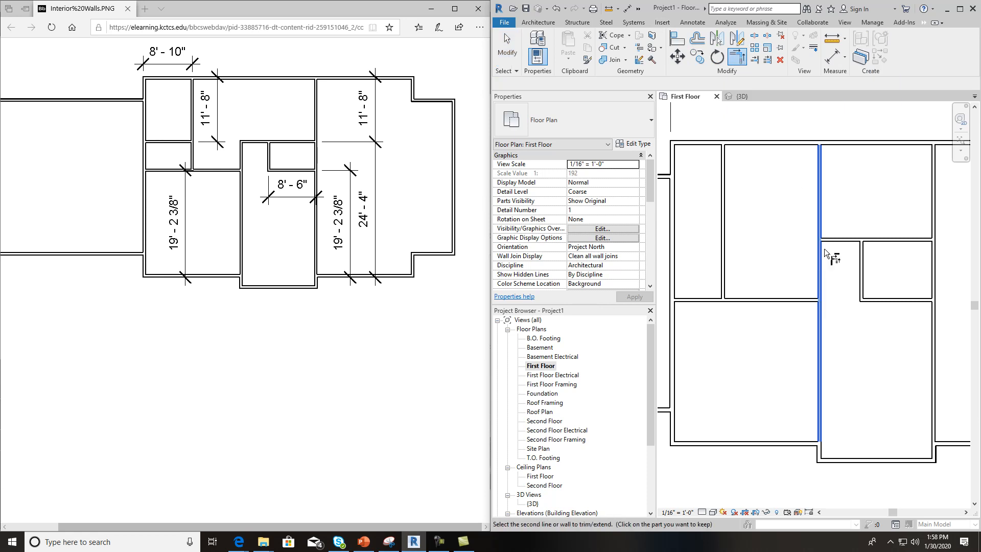
{"action": "left_click", "coordinate": [838, 239]}
{"action": "right_click", "coordinate": [822, 188]}
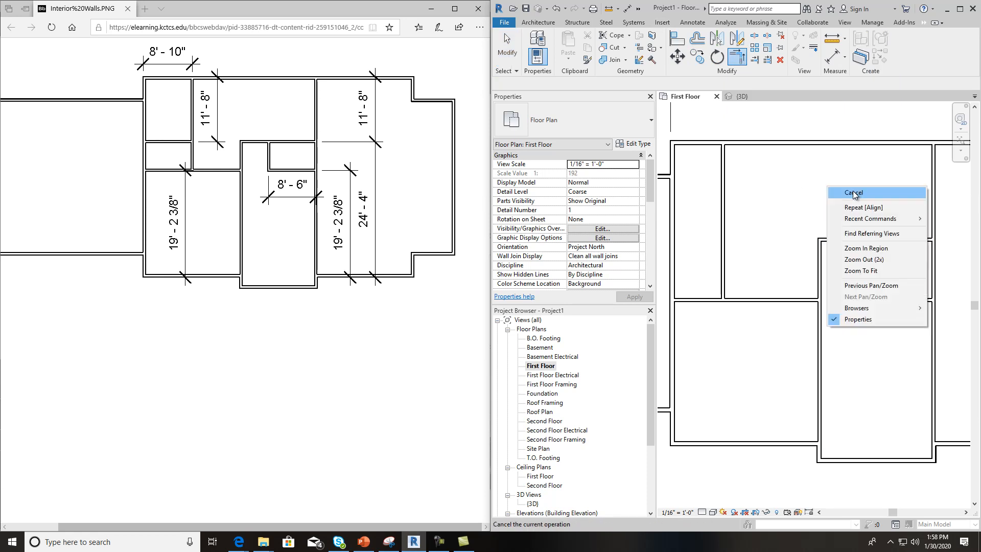
{"action": "left_click", "coordinate": [852, 192]}
{"action": "left_click", "coordinate": [933, 163]}
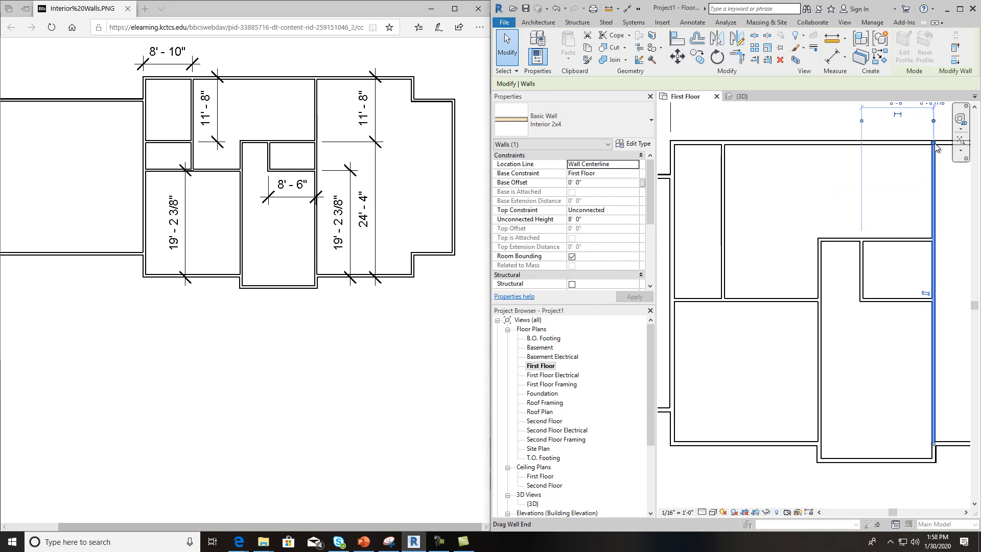
{"action": "mouse_move", "coordinate": [933, 145]}
{"action": "left_mouse_down"}
{"action": "mouse_move", "coordinate": [933, 185]}
{"action": "mouse_move", "coordinate": [930, 146]}
{"action": "left_mouse_up"}
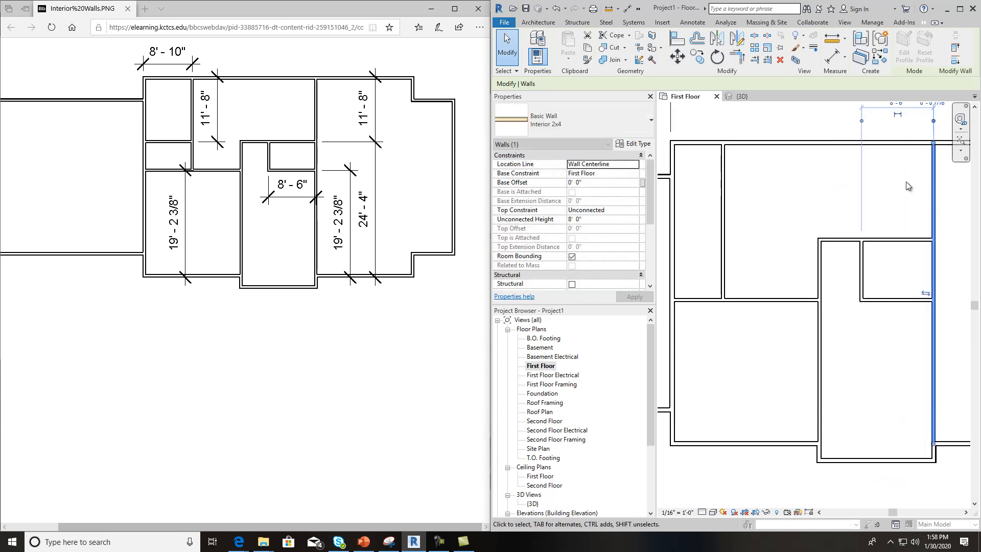
{"action": "left_click", "coordinate": [855, 209]}
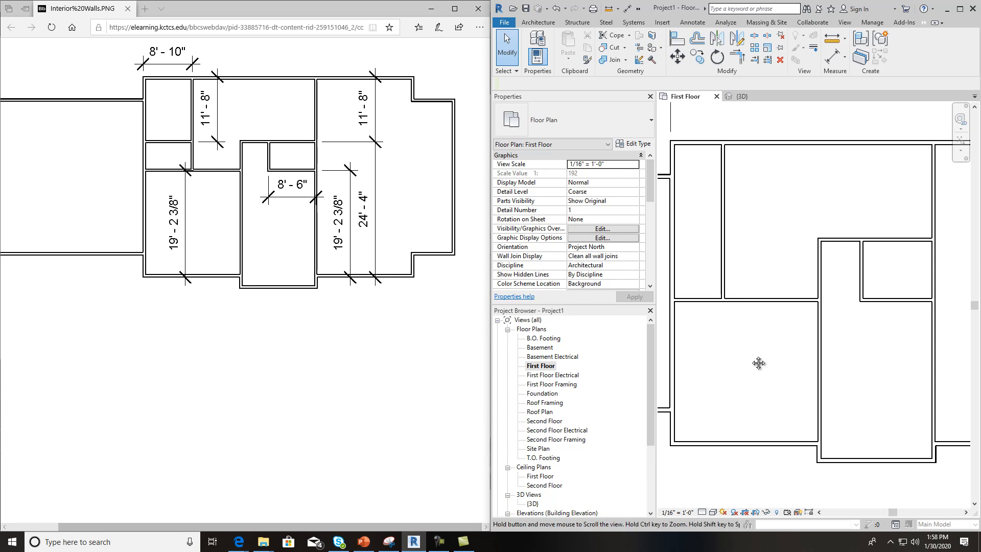
Place an aligned dimension above the rear wall from the left exterior wall's outer face to the left vertical interior wall's center of core.
{"action": "middle_click_drag", "start_coordinate": [755, 363], "coordinate": [744, 368]}
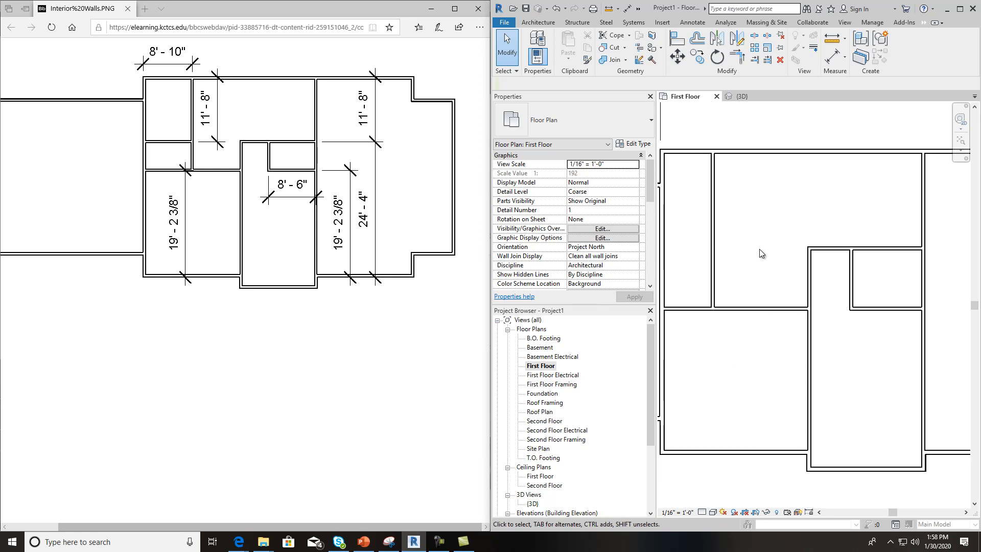
{"action": "middle_click_drag", "start_coordinate": [749, 241], "coordinate": [783, 225]}
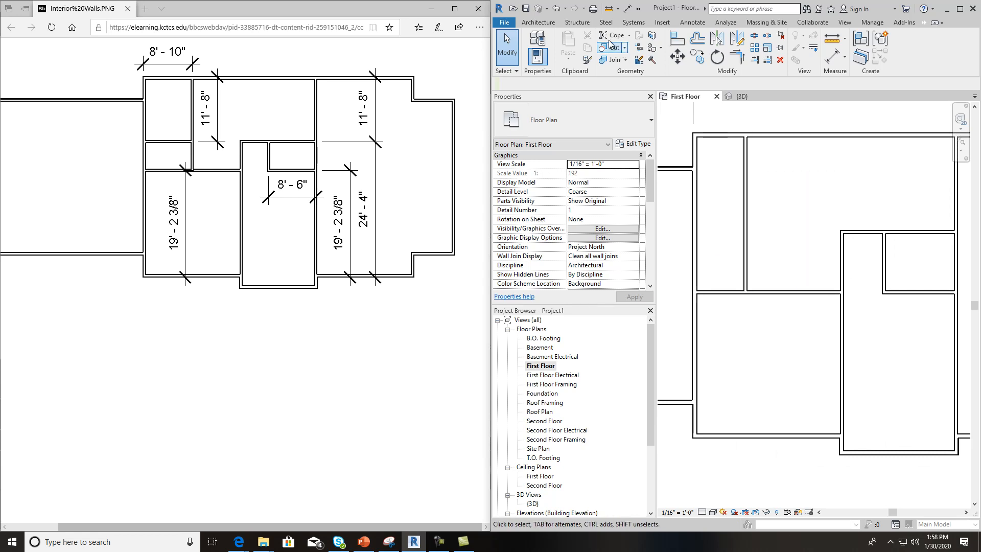
{"action": "left_click", "coordinate": [692, 23]}
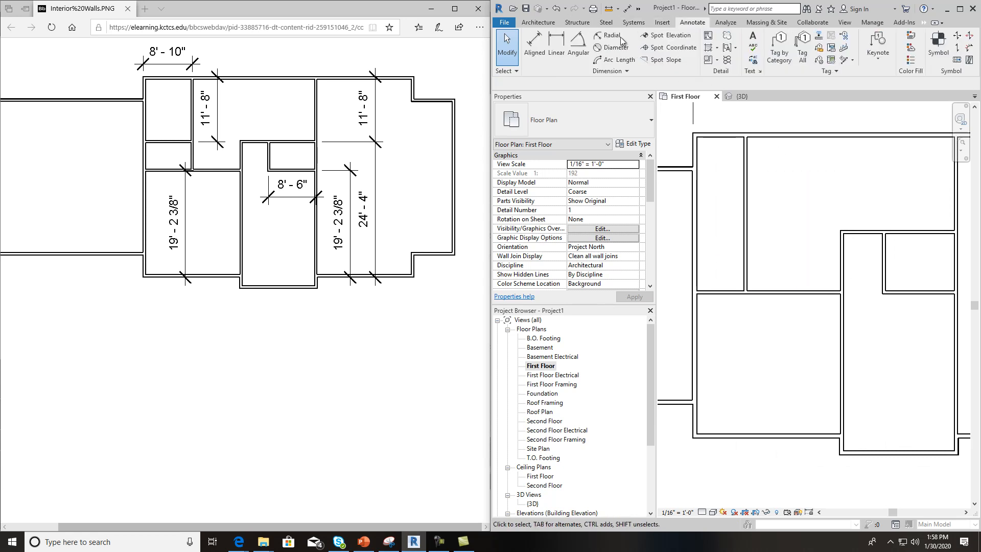
{"action": "left_click", "coordinate": [531, 45]}
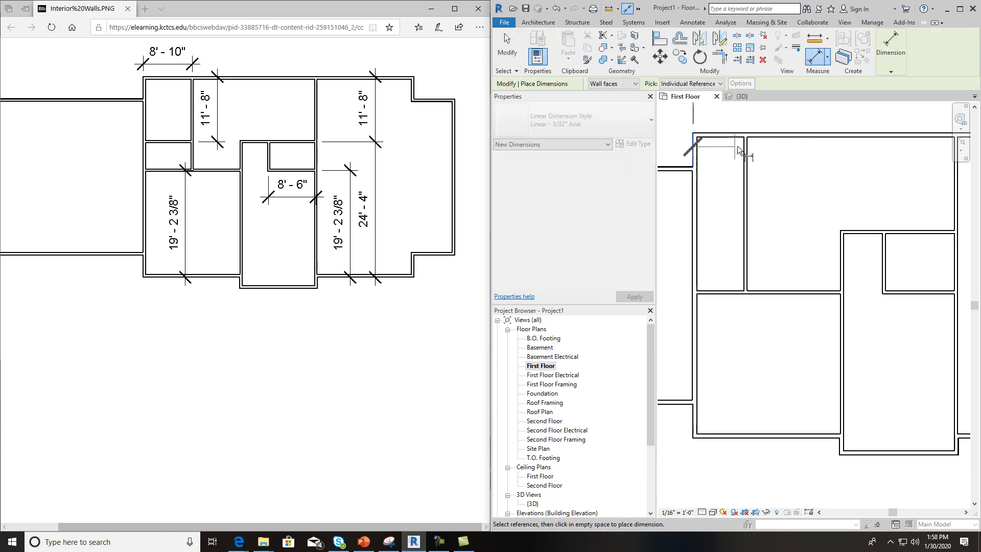
{"action": "left_click", "coordinate": [613, 83]}
{"action": "left_click", "coordinate": [607, 109]}
{"action": "left_click", "coordinate": [693, 148]}
{"action": "left_click", "coordinate": [745, 148]}
{"action": "middle_click_drag", "start_coordinate": [746, 140], "coordinate": [757, 271]}
{"action": "left_click", "coordinate": [760, 240]}
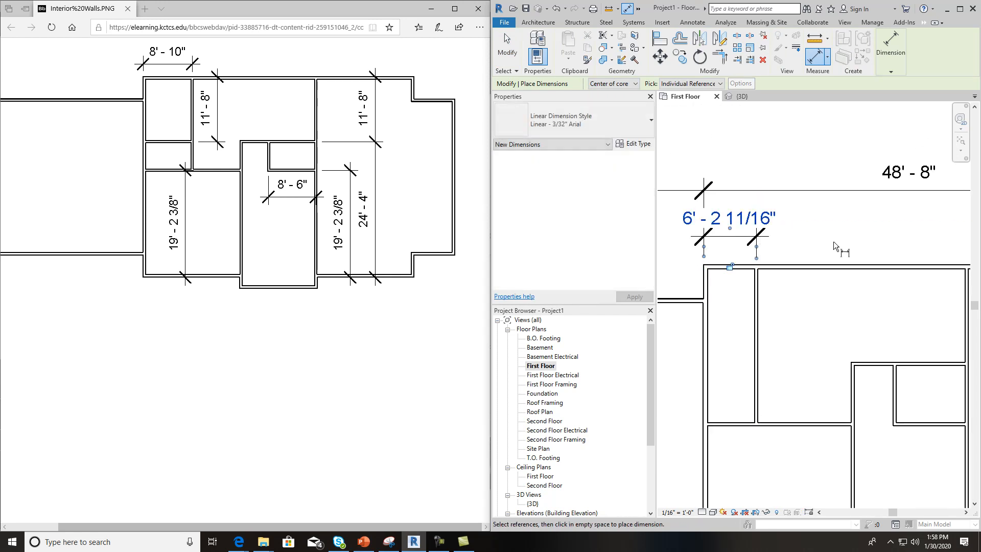
{"action": "key", "text": "Escape"}
{"action": "key", "text": "Escape"}
Set the distance from the left exterior wall to the left vertical interior wall to 8'-10".
{"action": "left_click", "coordinate": [756, 291]}
{"action": "left_click", "coordinate": [733, 228]}
{"action": "left_click", "coordinate": [734, 228]}
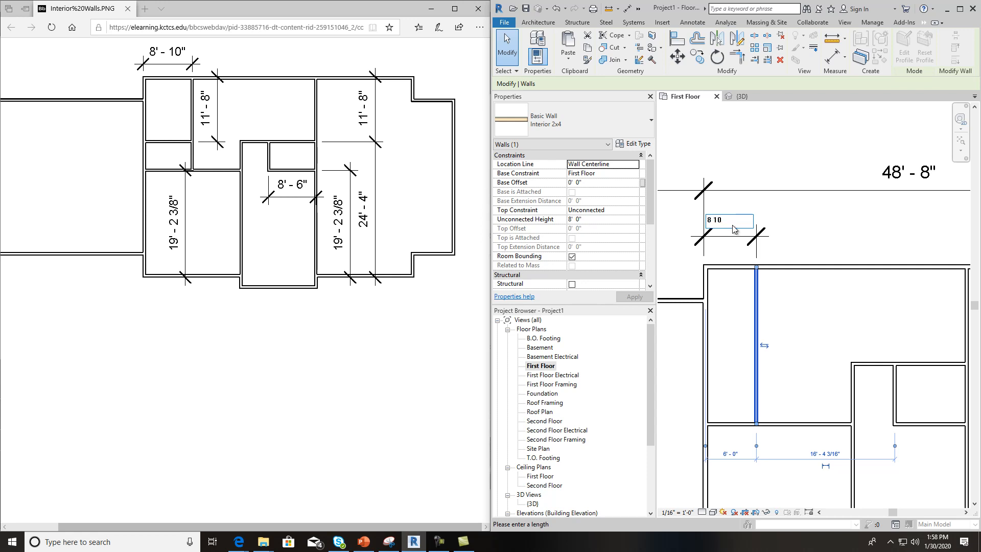
{"action": "key", "text": "Return"}
{"action": "left_click", "coordinate": [824, 235]}
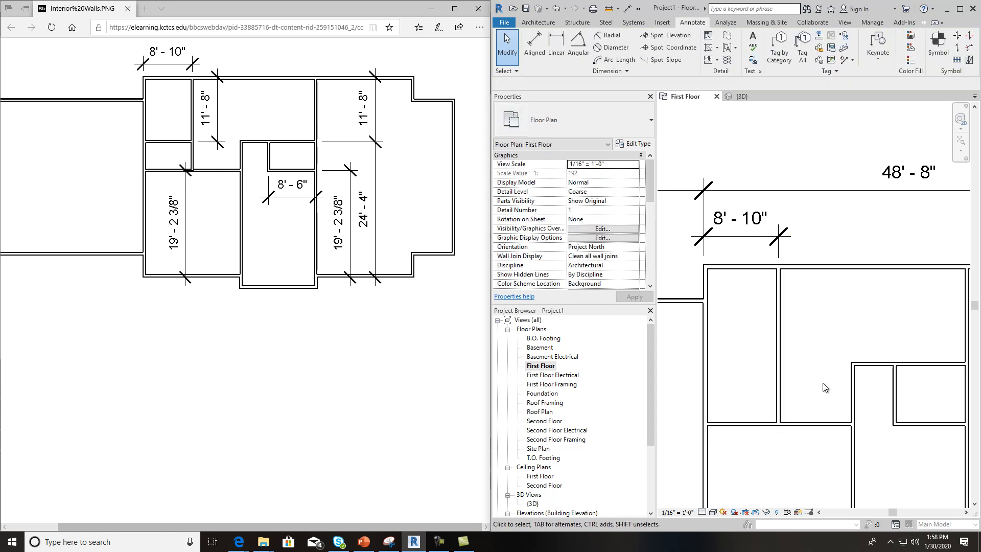
Draw a horizontal Interior 2x4 wall across the narrow upper-left room, from the left exterior wall to the left vertical interior wall.
{"action": "scroll", "coordinate": [811, 404], "scroll_direction": "down", "scroll_amount": 2}
{"action": "middle_click_drag", "start_coordinate": [811, 405], "coordinate": [786, 400]}
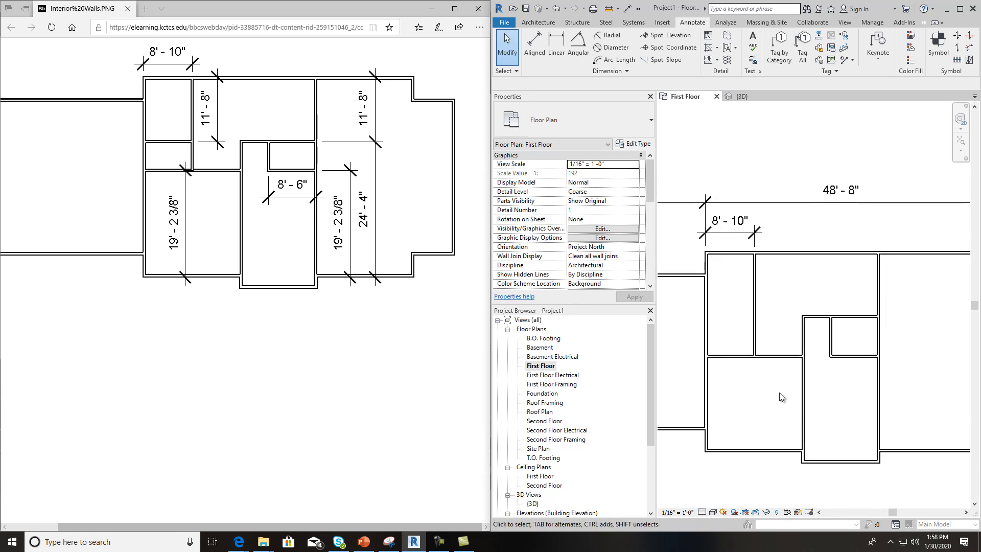
{"action": "left_click", "coordinate": [537, 22]}
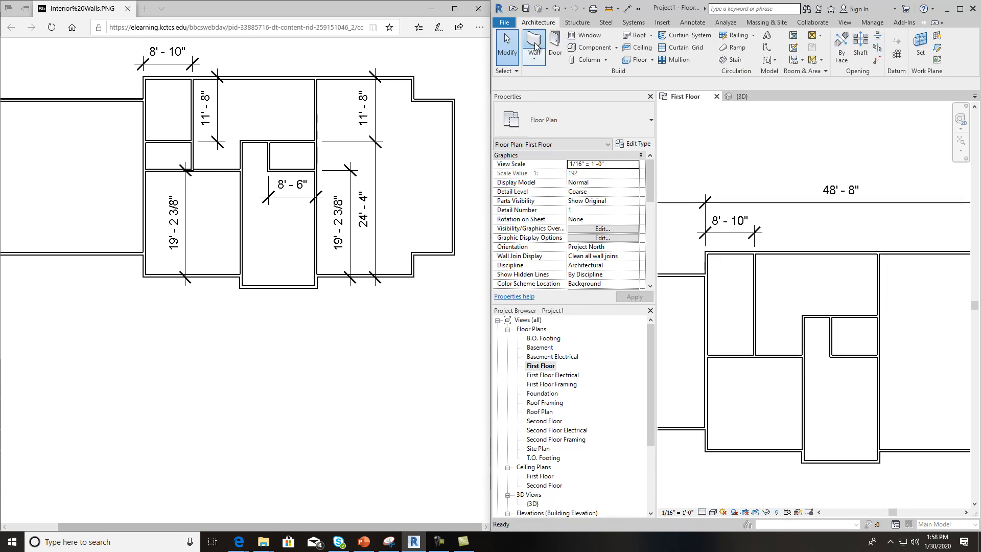
{"action": "left_click", "coordinate": [535, 47]}
{"action": "left_click", "coordinate": [557, 310]}
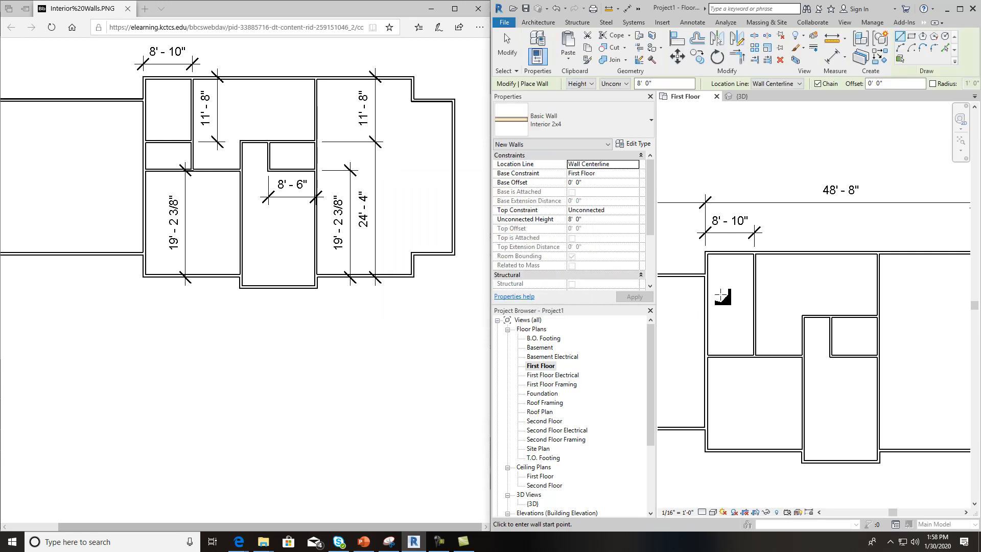
{"action": "left_click", "coordinate": [707, 292]}
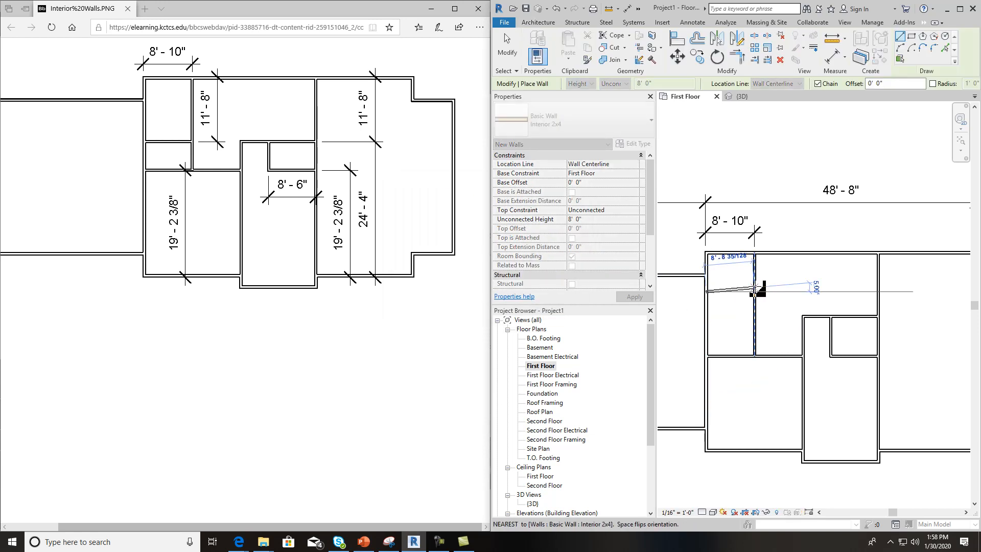
{"action": "left_click", "coordinate": [754, 292]}
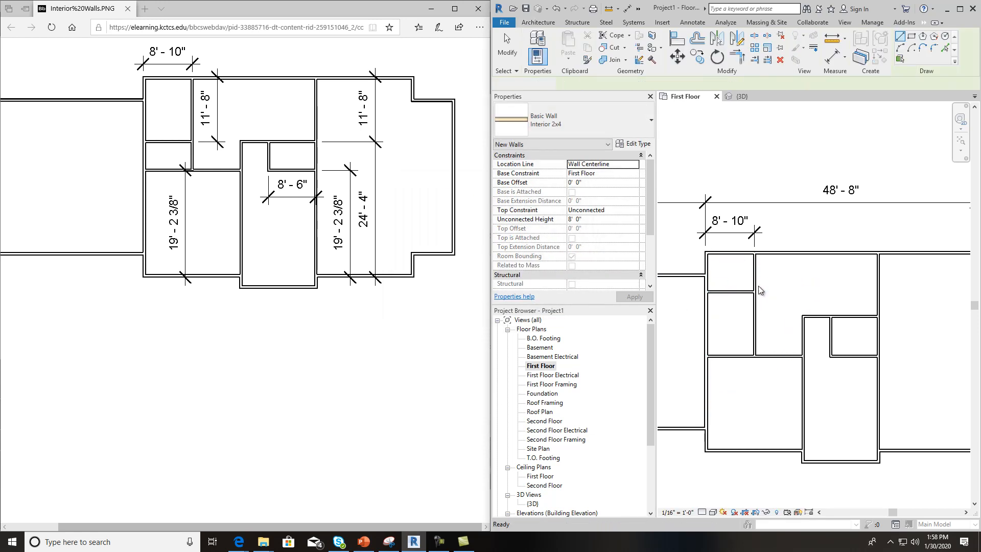
{"action": "key", "text": "Escape"}
{"action": "key", "text": "Escape"}
Move the new horizontal wall's upper witness line to the rear wall's outer face and set the distance to 11'-8".
{"action": "left_click", "coordinate": [742, 292]}
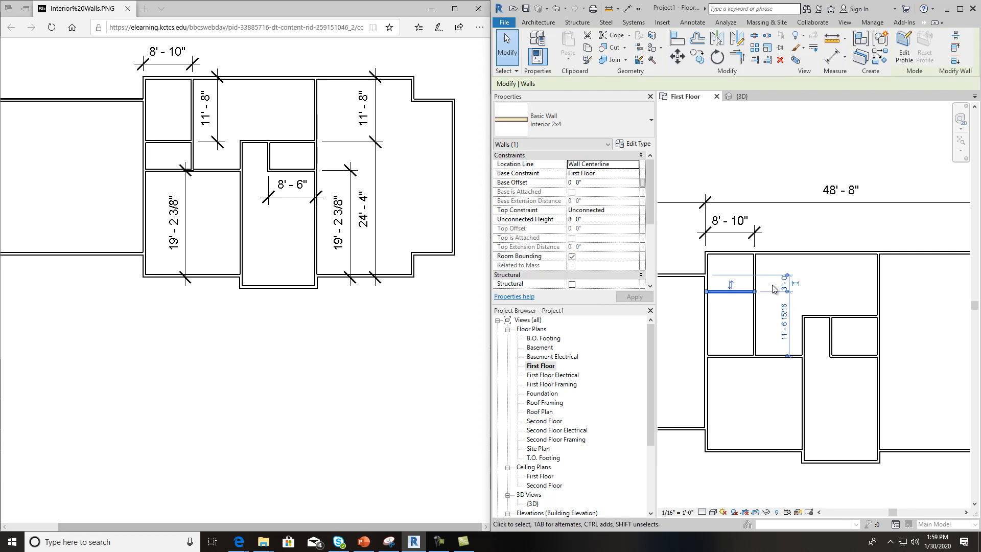
{"action": "left_click_drag", "start_coordinate": [788, 276], "coordinate": [786, 253]}
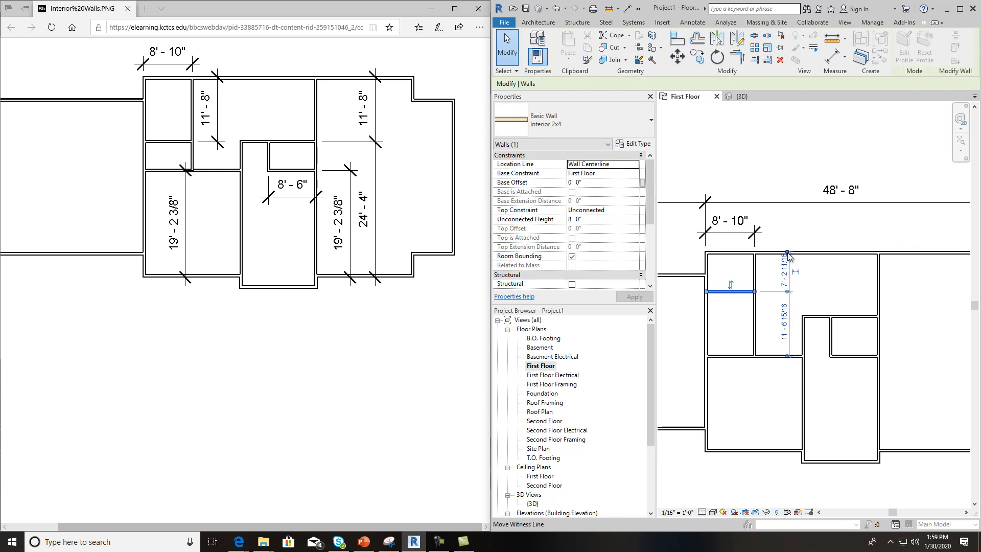
{"action": "scroll", "coordinate": [789, 255], "scroll_direction": "up", "scroll_amount": 2}
{"action": "scroll", "coordinate": [793, 254], "scroll_direction": "up", "scroll_amount": 3}
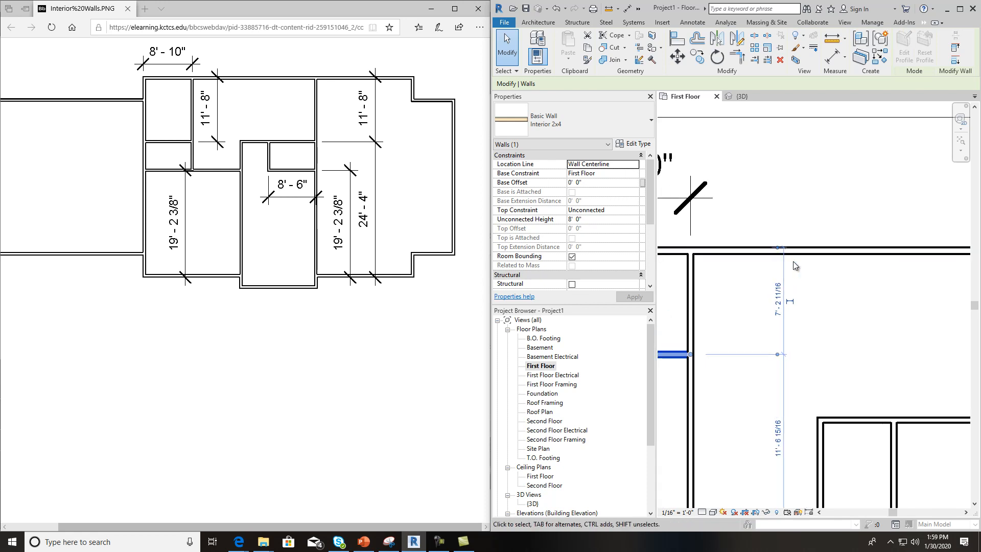
{"action": "scroll", "coordinate": [792, 261], "scroll_direction": "down", "scroll_amount": 2}
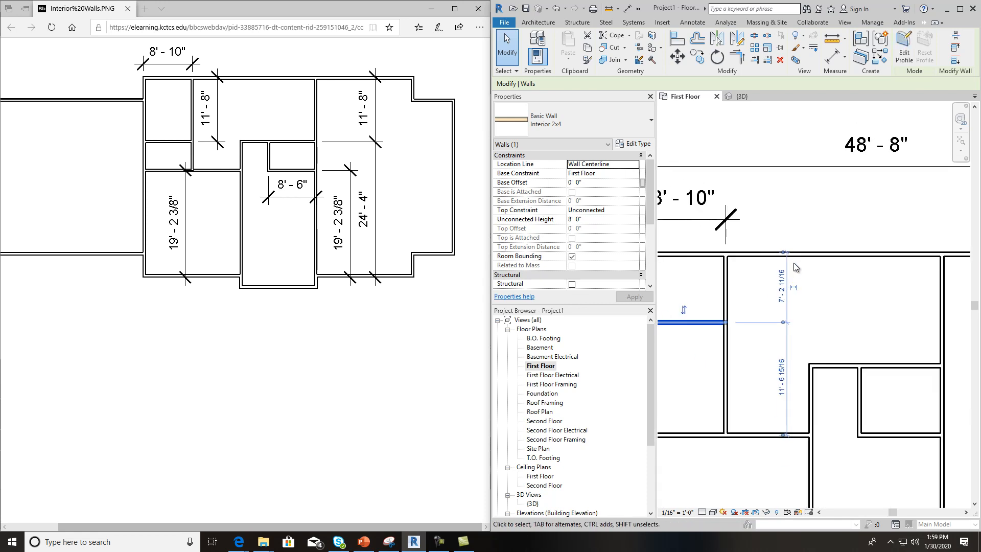
{"action": "left_click", "coordinate": [781, 288]}
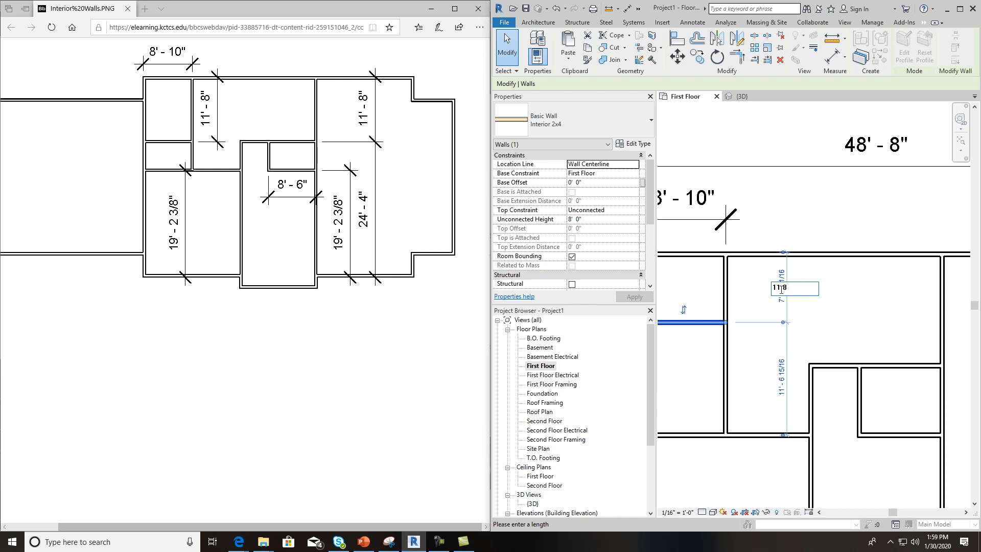
{"action": "key", "text": "Return"}
{"action": "left_click", "coordinate": [857, 299]}
Delete all the dimensions above the floor plan.
{"action": "scroll", "coordinate": [859, 299], "scroll_direction": "down", "scroll_amount": 3}
{"action": "scroll", "coordinate": [841, 391], "scroll_direction": "down", "scroll_amount": 4}
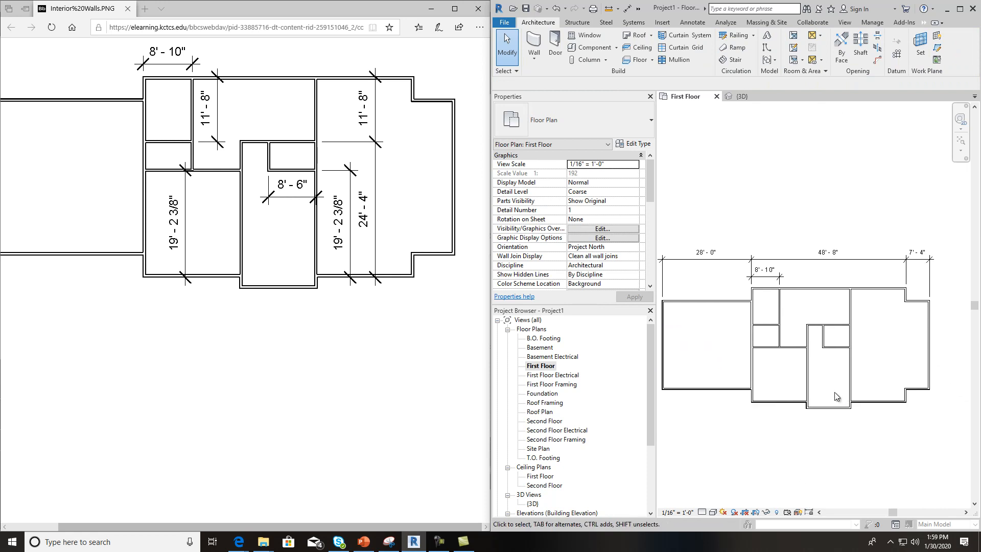
{"action": "middle_click_drag", "start_coordinate": [878, 458], "coordinate": [884, 449]}
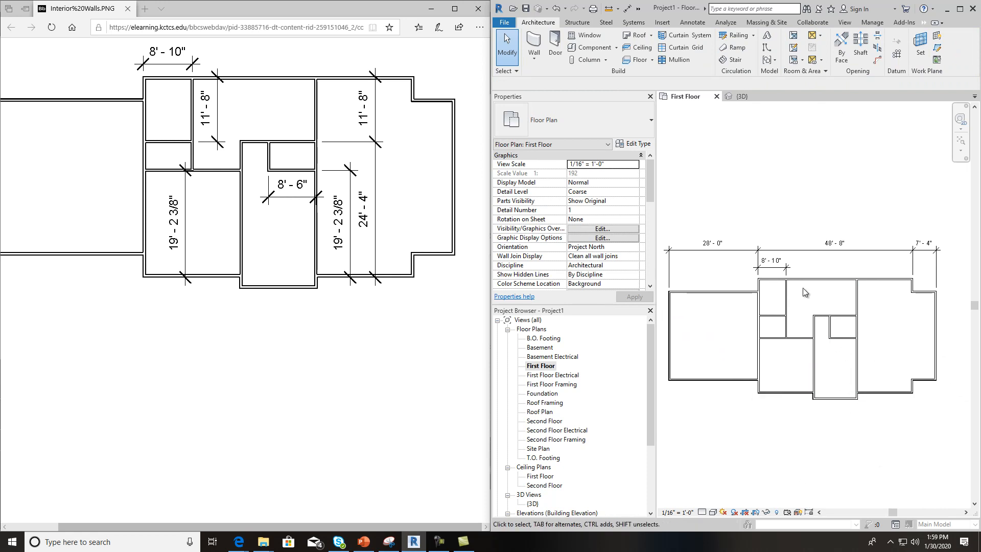
{"action": "scroll", "coordinate": [847, 260], "scroll_direction": "down", "scroll_amount": 1}
{"action": "left_click_drag", "start_coordinate": [940, 264], "coordinate": [715, 221]}
{"action": "key", "text": "Delete"}
{"action": "scroll", "coordinate": [891, 359], "scroll_direction": "up", "scroll_amount": 4}
{"action": "middle_click_drag", "start_coordinate": [812, 320], "coordinate": [765, 321]}
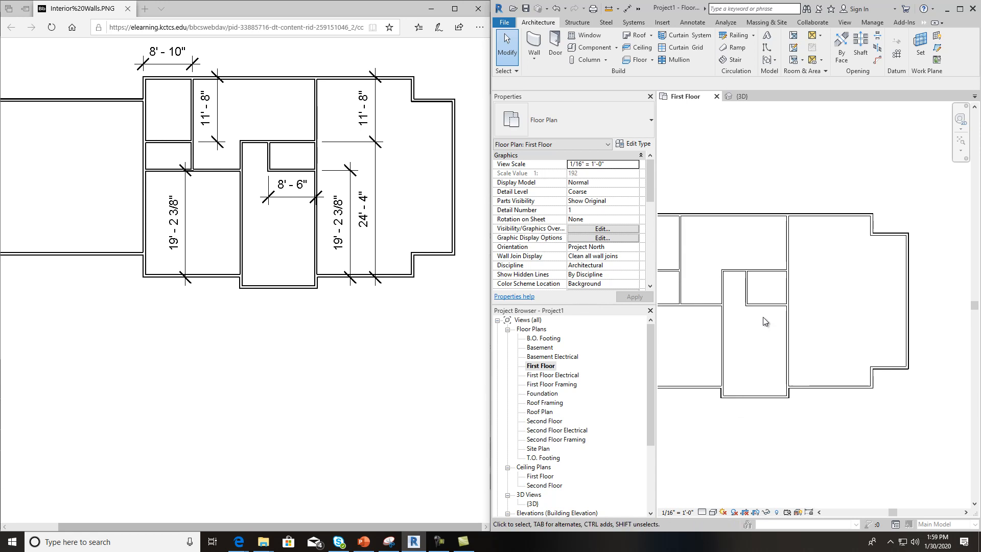
{"action": "scroll", "coordinate": [809, 281], "scroll_direction": "down", "scroll_amount": 1}
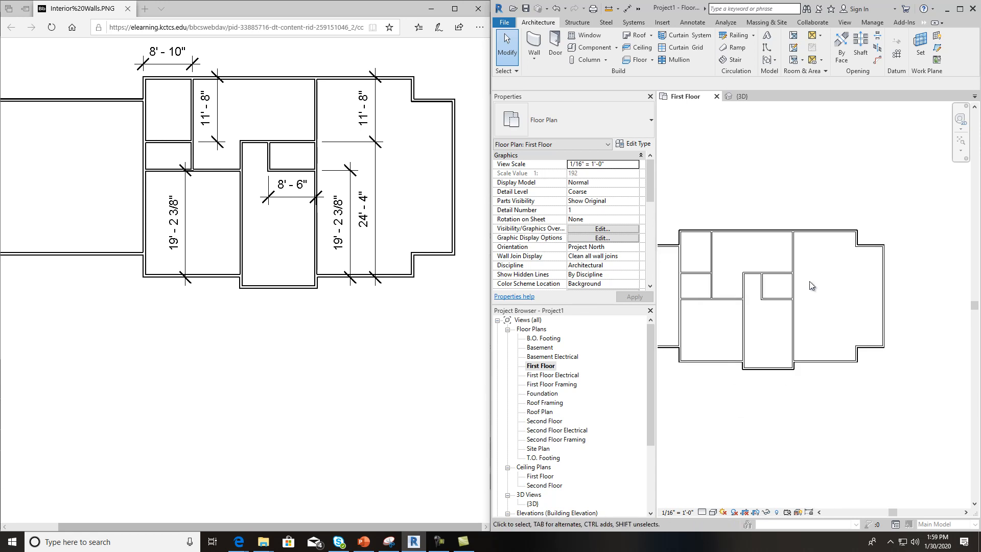
{"action": "scroll", "coordinate": [809, 280], "scroll_direction": "down", "scroll_amount": 1}
{"action": "middle_click_drag", "start_coordinate": [813, 299], "coordinate": [876, 305]}
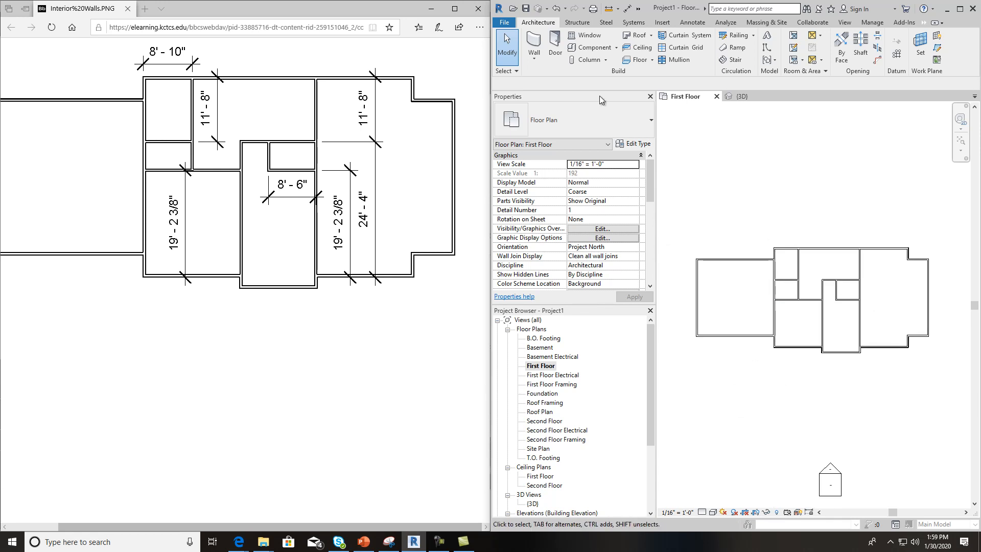
Save the project in the Week 4 folder under CLASS MATERIAL, CAD 216 on FreeAgent GoFlex Drive (E:).
{"action": "left_click", "coordinate": [527, 10]}
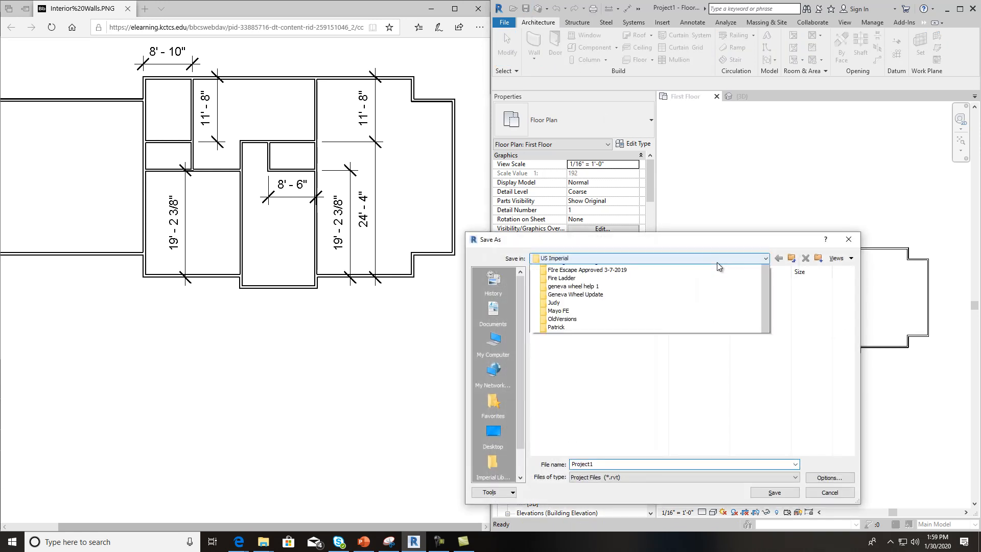
{"action": "left_click", "coordinate": [716, 260]}
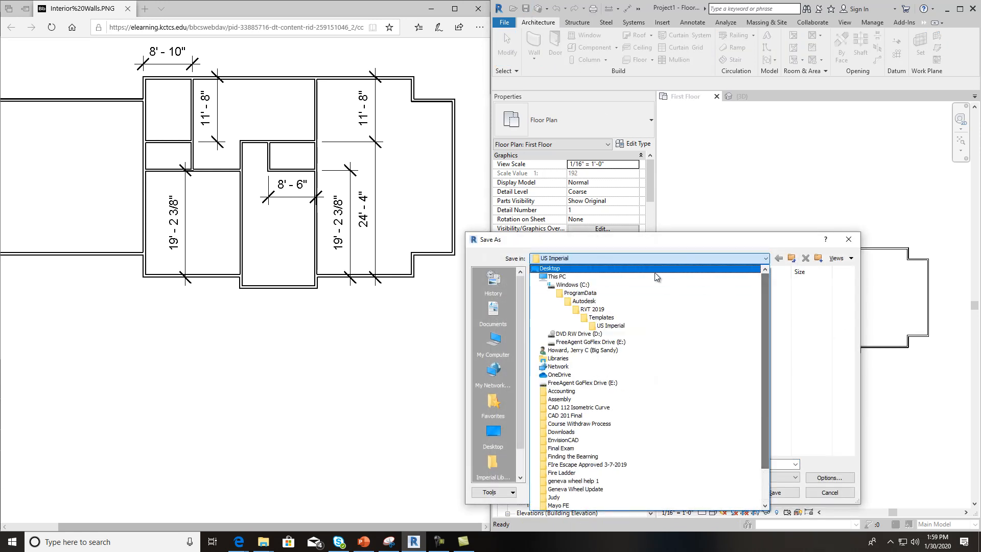
{"action": "left_click", "coordinate": [655, 270]}
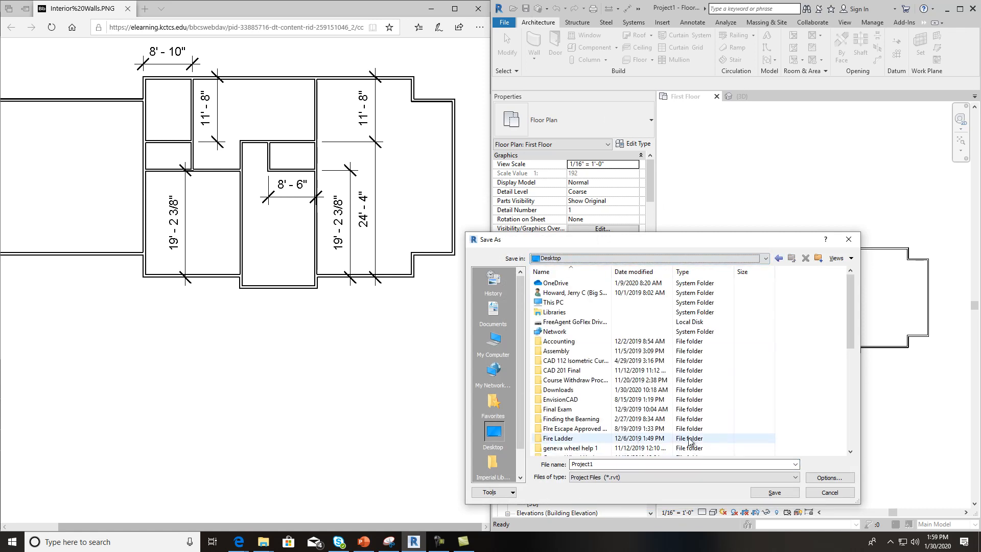
{"action": "left_click", "coordinate": [679, 258]}
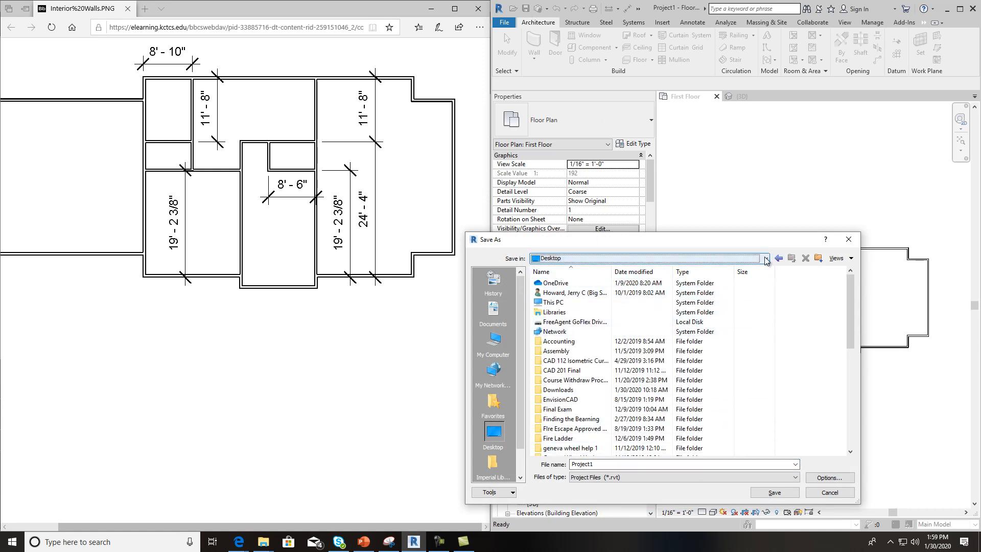
{"action": "left_click", "coordinate": [672, 303]}
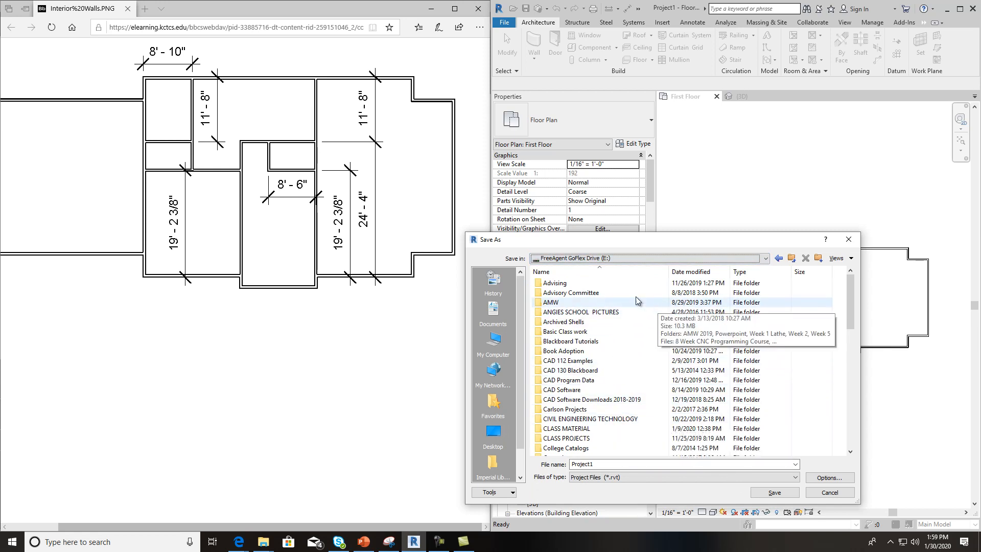
{"action": "scroll", "coordinate": [598, 402], "scroll_direction": "down", "scroll_amount": 2}
{"action": "double_click", "coordinate": [565, 369]}
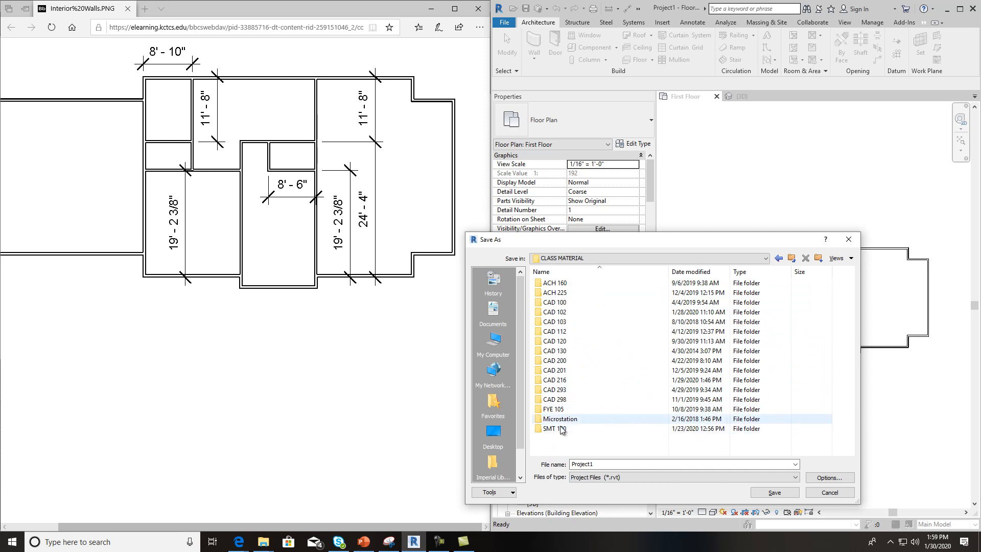
{"action": "double_click", "coordinate": [562, 380]}
{"action": "double_click", "coordinate": [553, 331]}
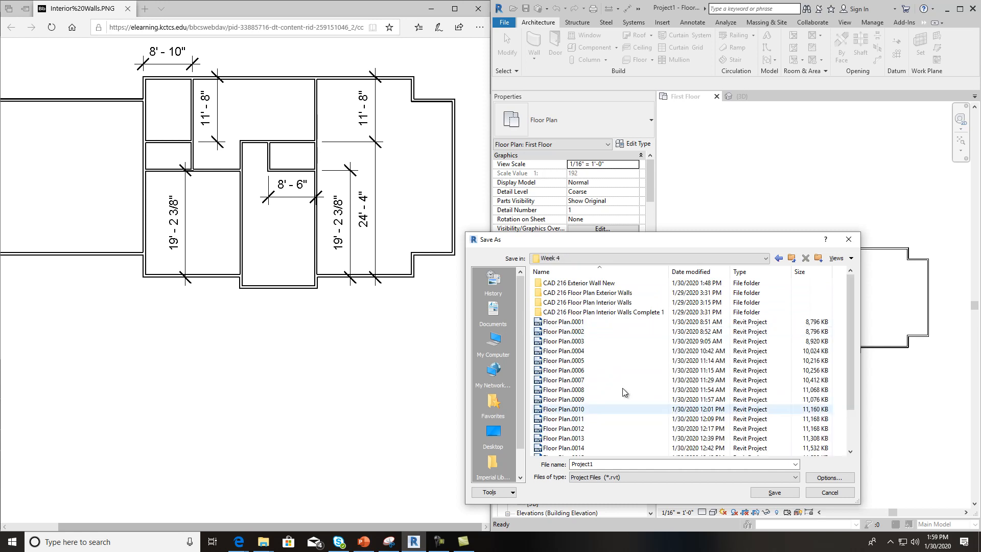
{"action": "double_click", "coordinate": [653, 464]}
{"action": "left_click", "coordinate": [774, 492]}
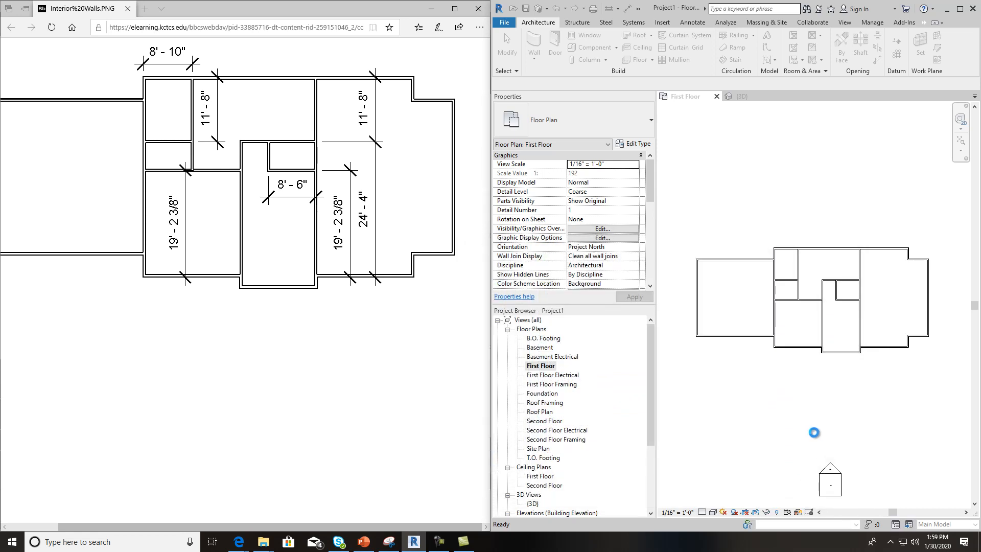